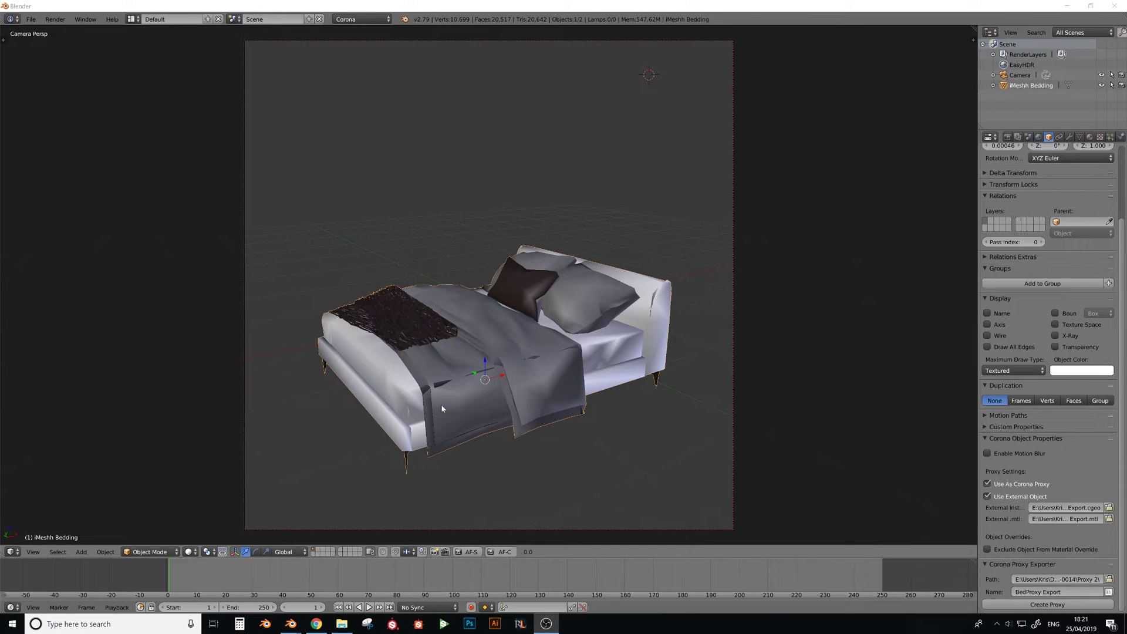
- Render the bed from the camera view and examine the knitted throw and bedding up close in the Corona frame buffer
middle_click_drag(441, 404, 504, 210)
key("KP_0")
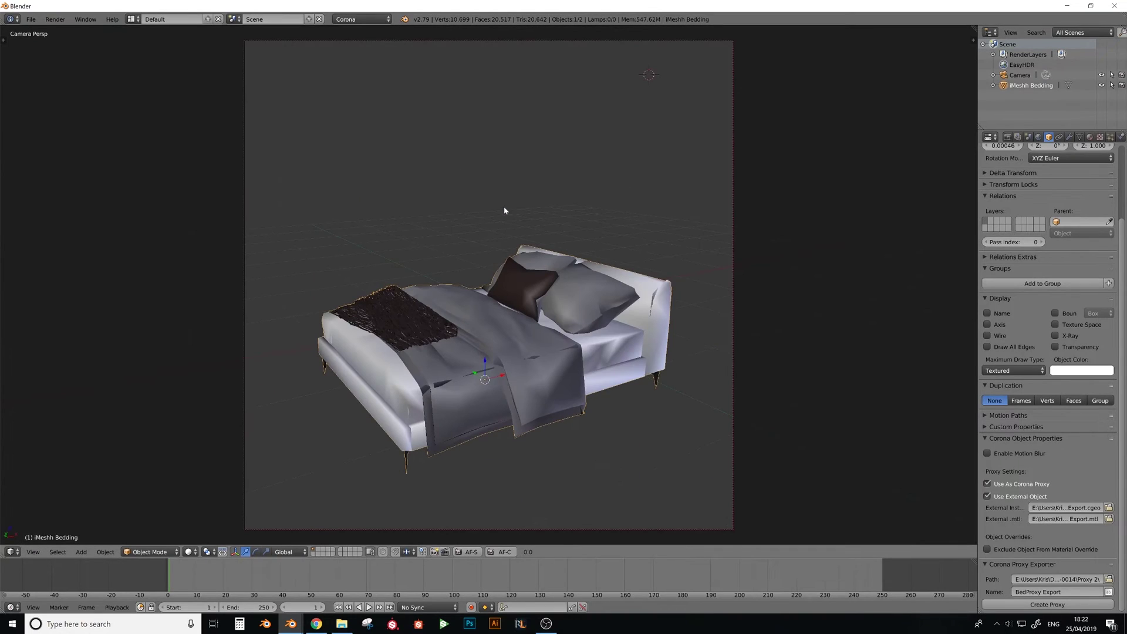
key("F12")
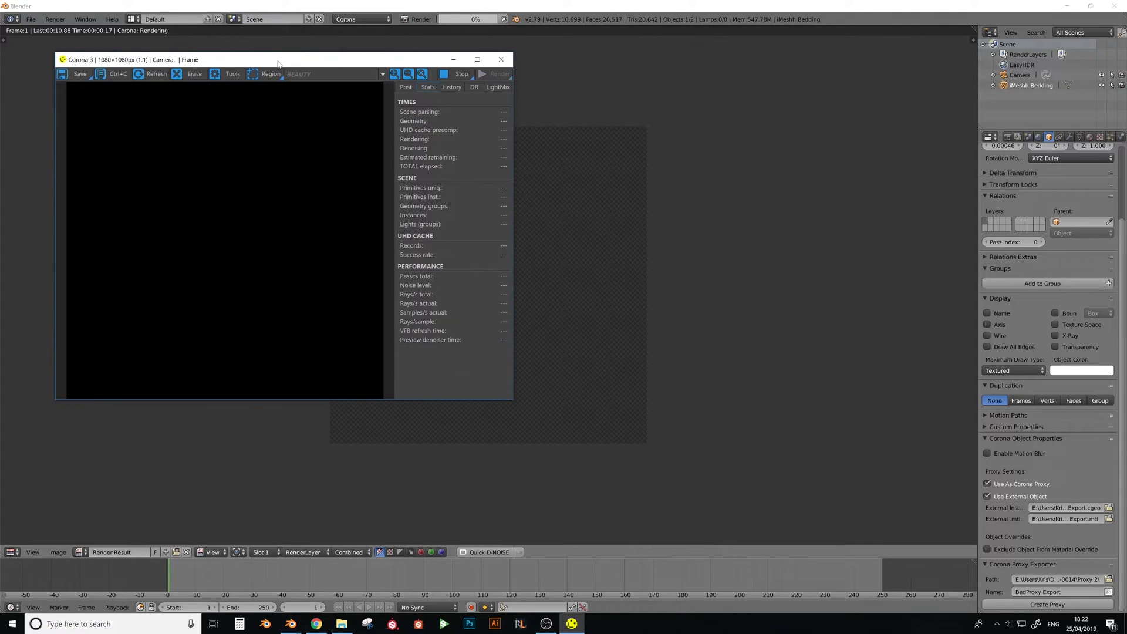
left_click_drag(282, 64, 374, 92)
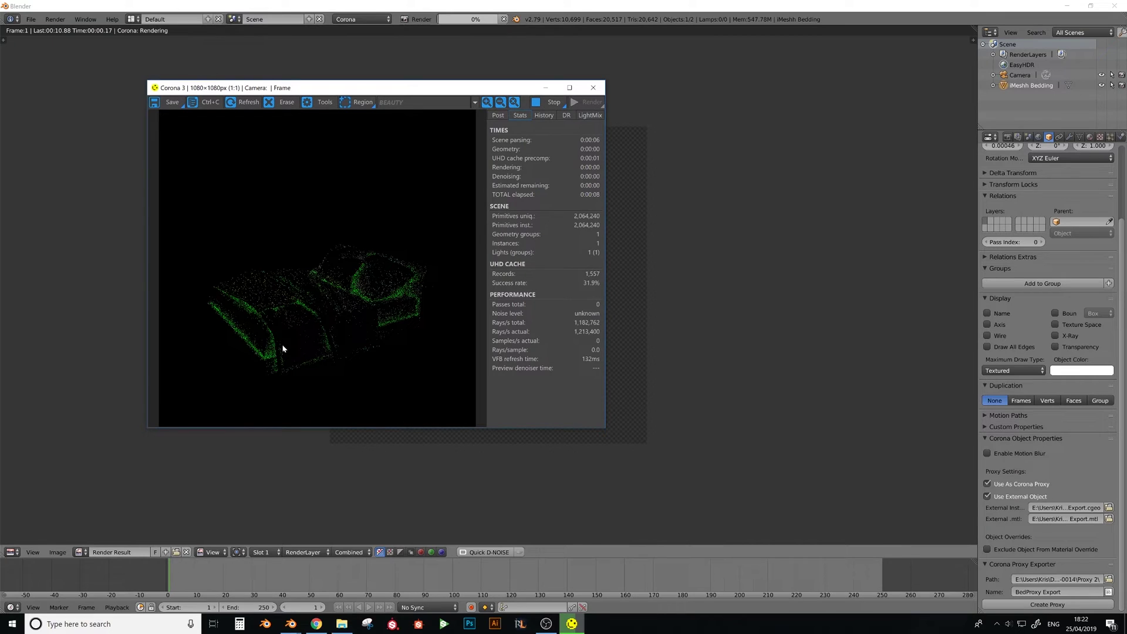
scroll(271, 359, "up", 2)
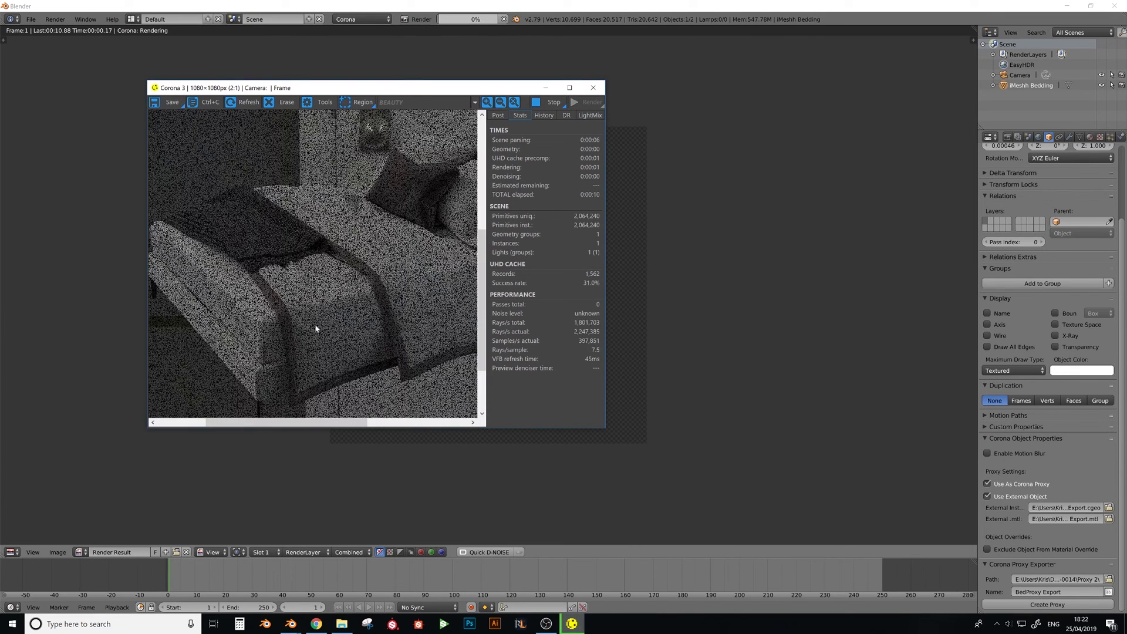
left_click_drag(248, 247, 337, 277)
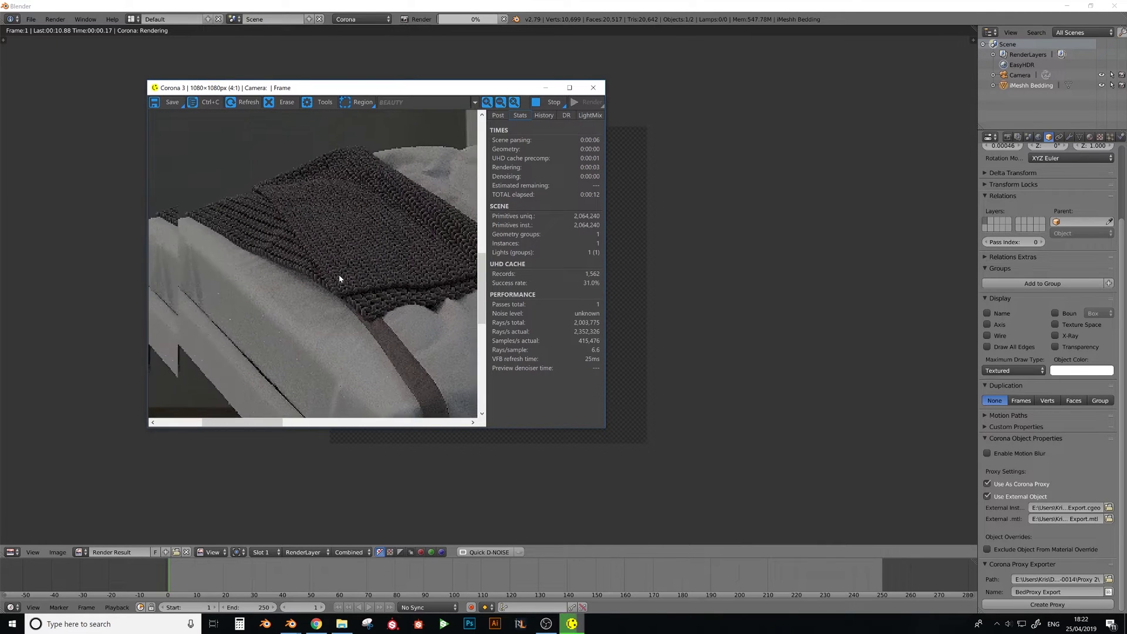
left_click_drag(268, 249, 280, 277)
scroll(322, 292, "down", 2)
scroll(281, 277, "down", 1)
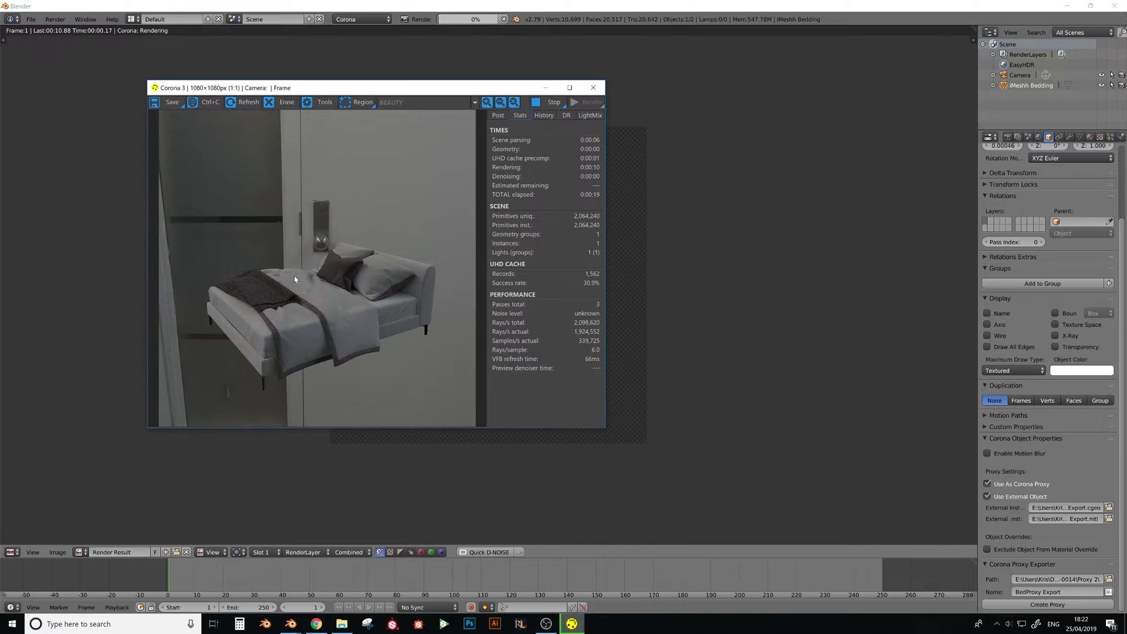
- Close the Corona render and restore the 3D View in the main editor area
left_click(594, 88)
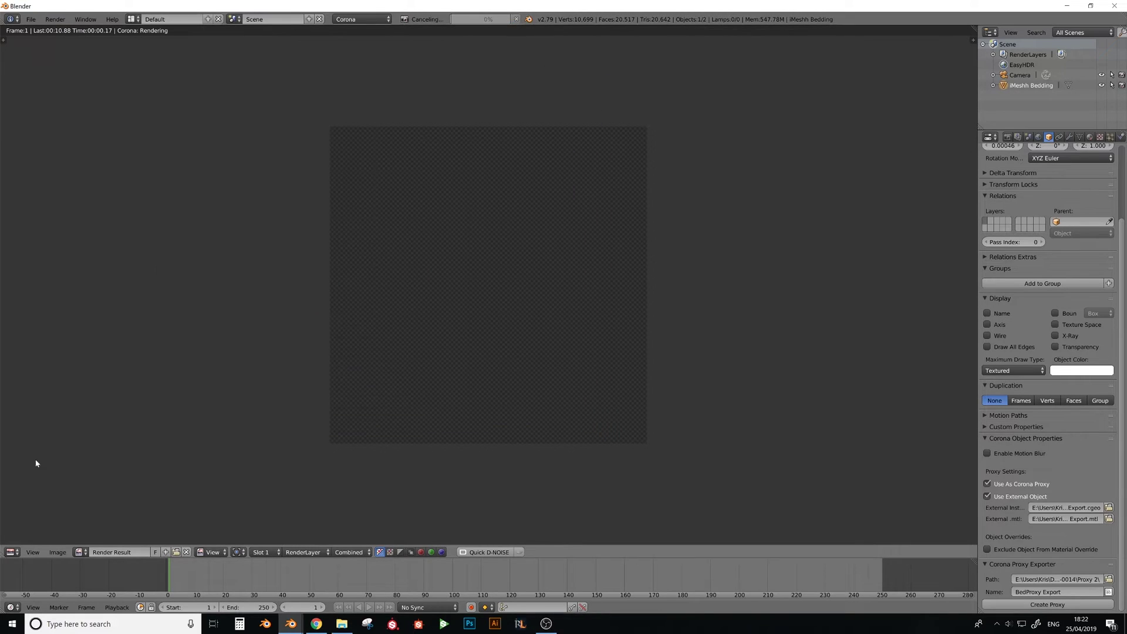
left_click(11, 553)
left_click(30, 540)
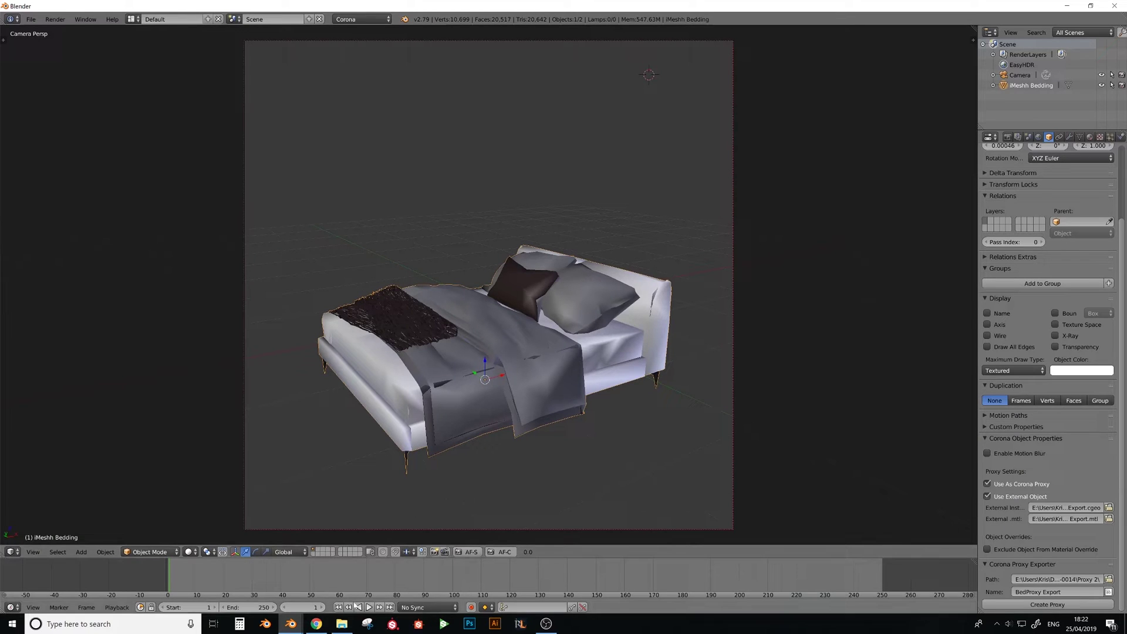
- In File Explorer, review the BedProxy Export files in the Proxy 2 folder, including the .cgeo file's size, and return to Blender
left_click(342, 624)
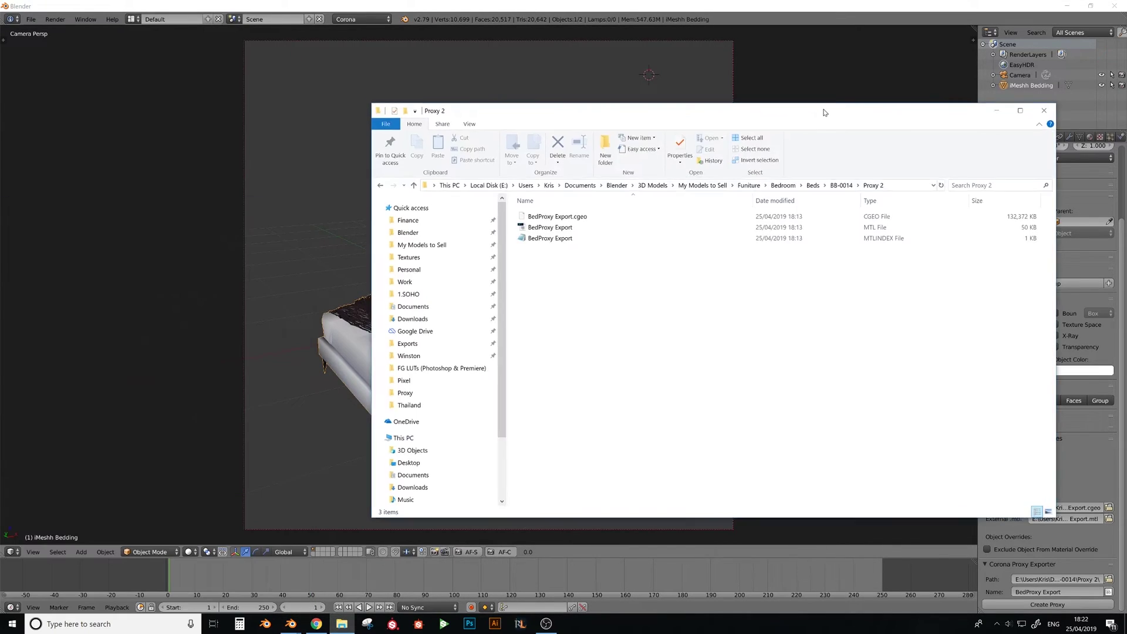
left_click(453, 212)
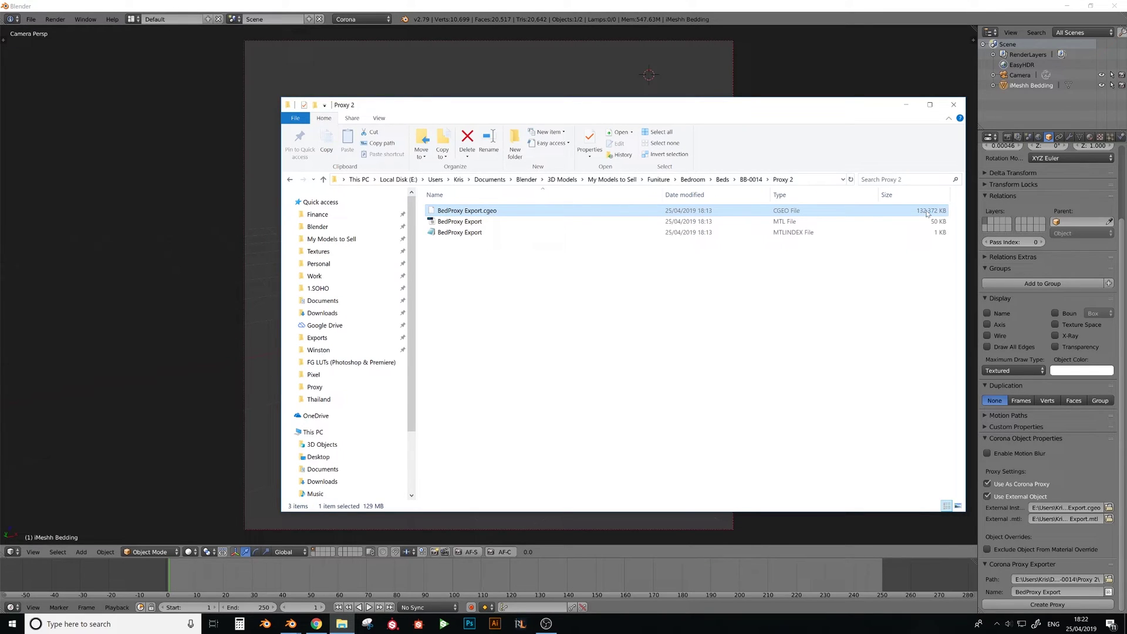
left_click_drag(723, 112, 739, 131)
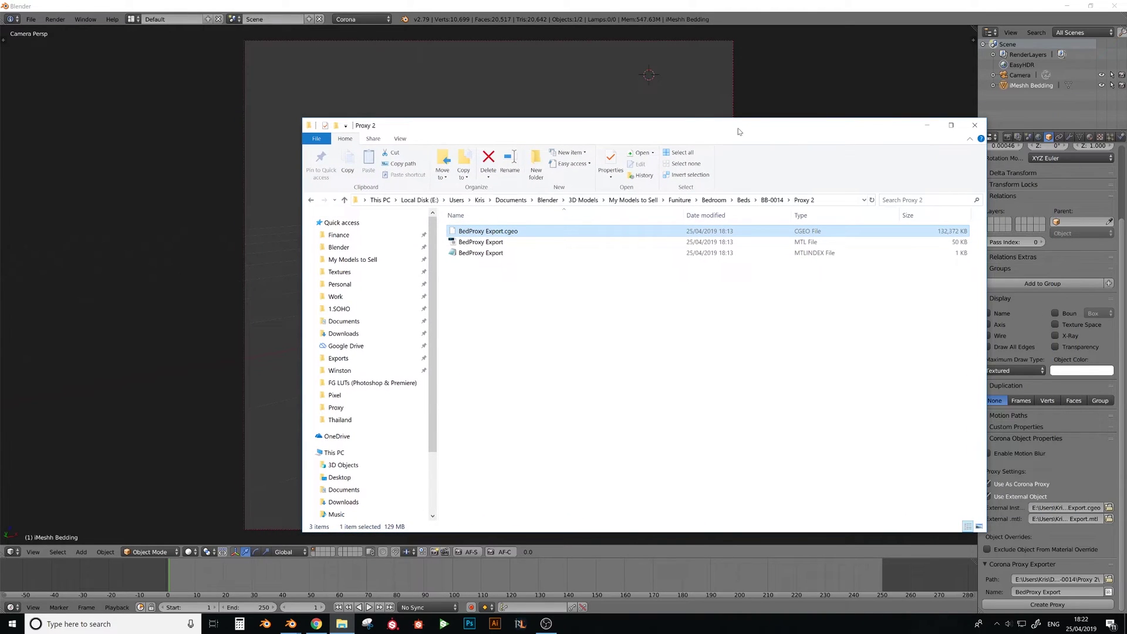
left_click(518, 370)
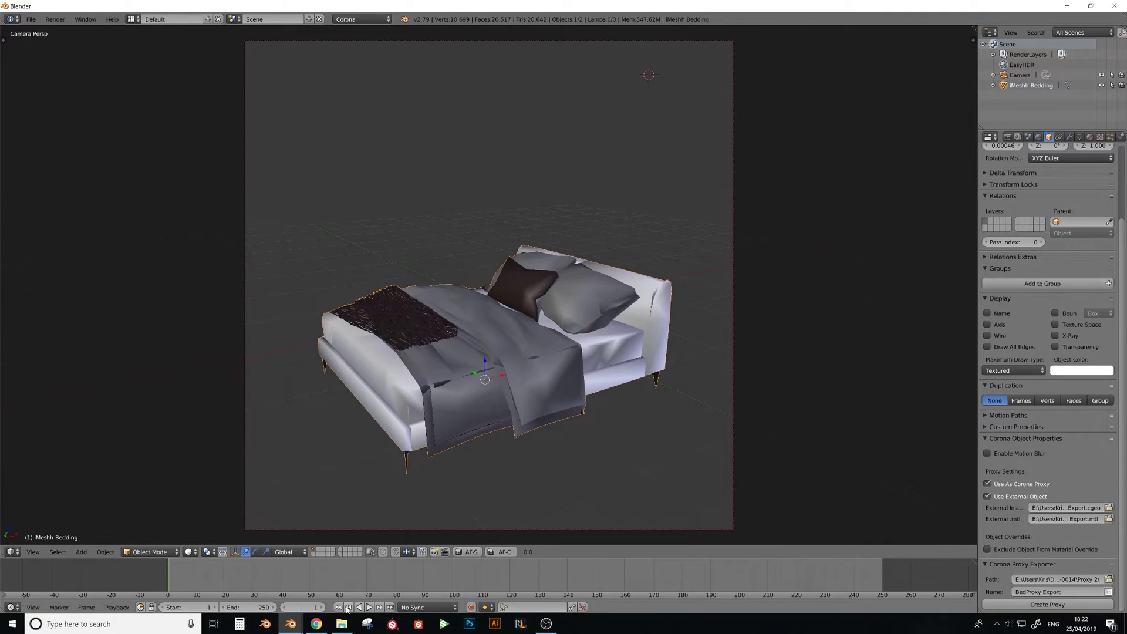
key("alt+Tab")
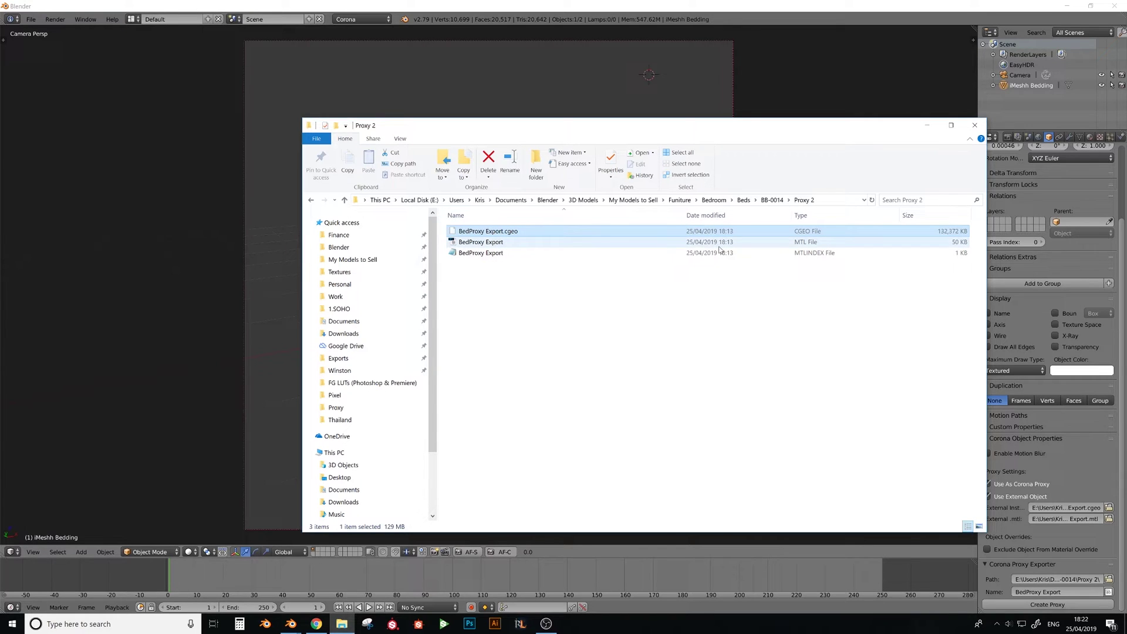
key("alt+Tab")
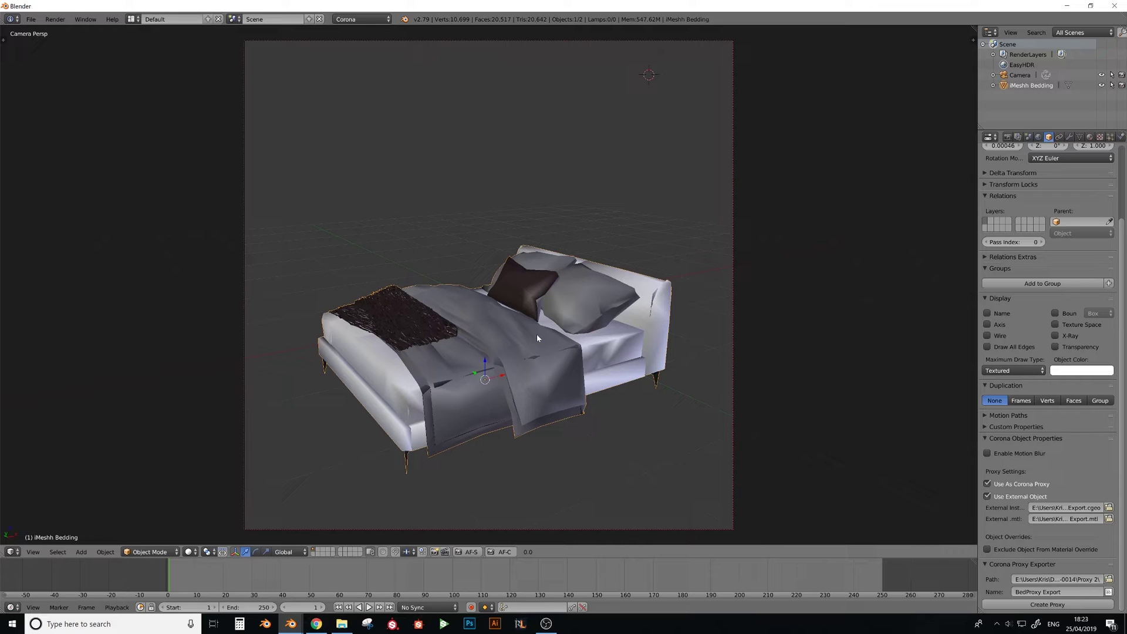
- Revert the scene through Undo History to the Activate/Select entry that precedes Add Modifier
middle_click_drag(469, 333, 419, 434)
scroll(491, 333, "up", 2)
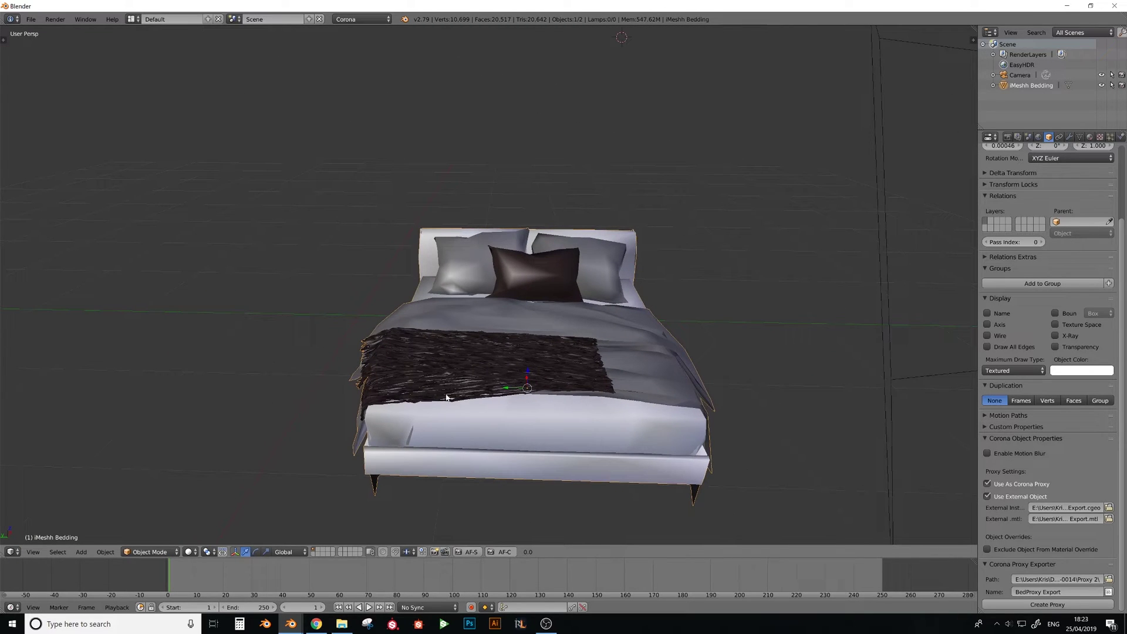
key("space")
type("undo")
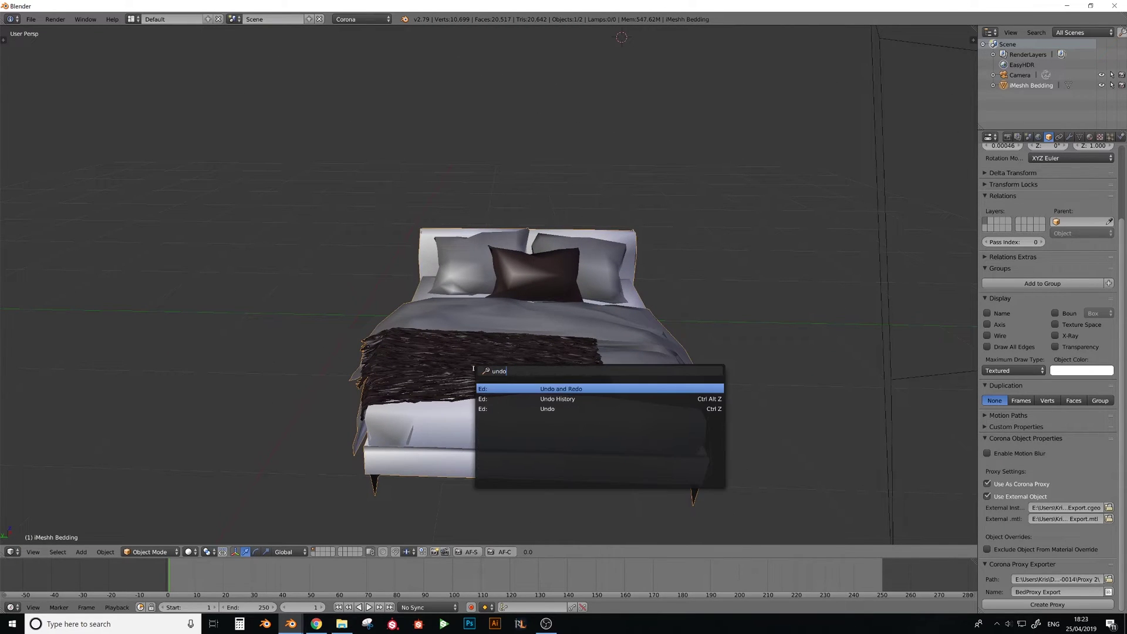
key("Down")
key("Down")
key("Up")
key("Return")
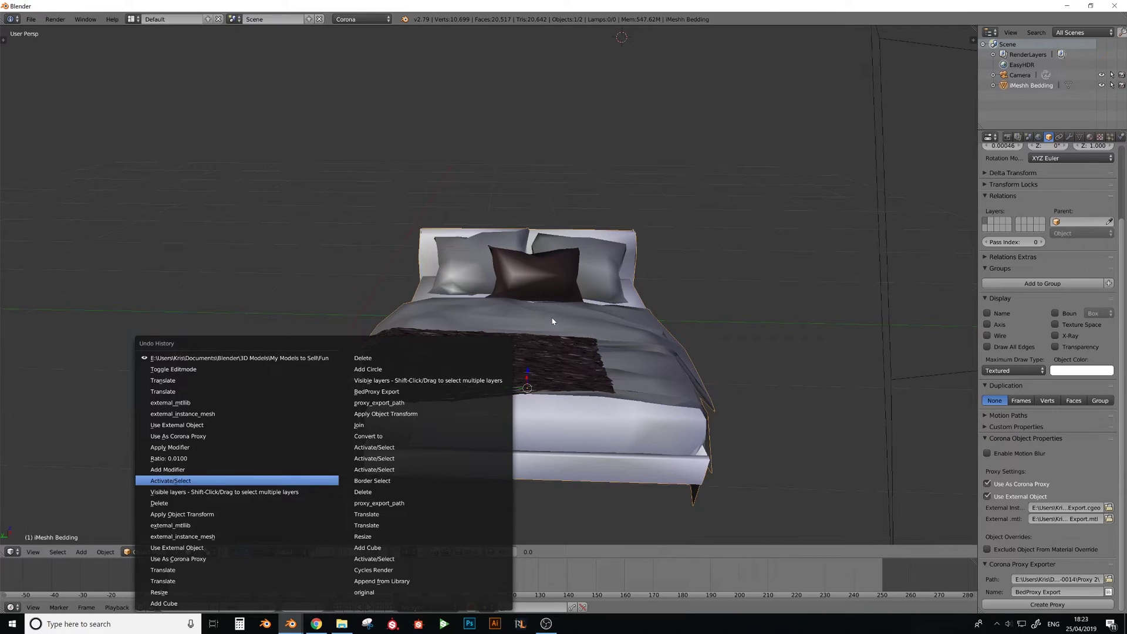
key("Return")
- Examine the original high-detail bed model from several angles
middle_click_drag(576, 262, 509, 289)
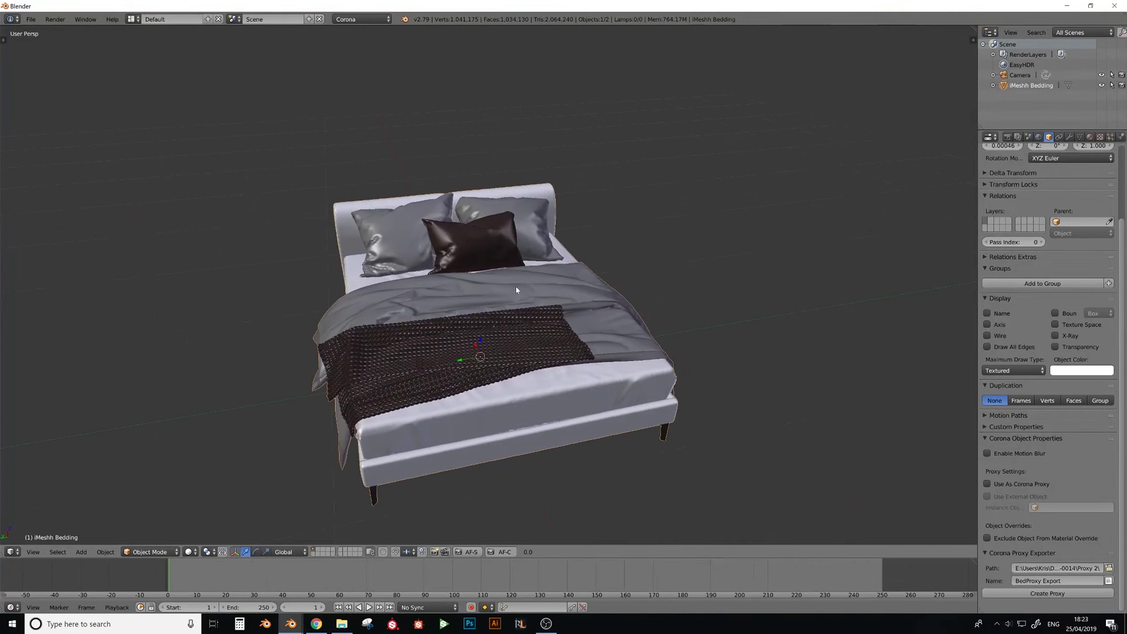
key("alt+Tab")
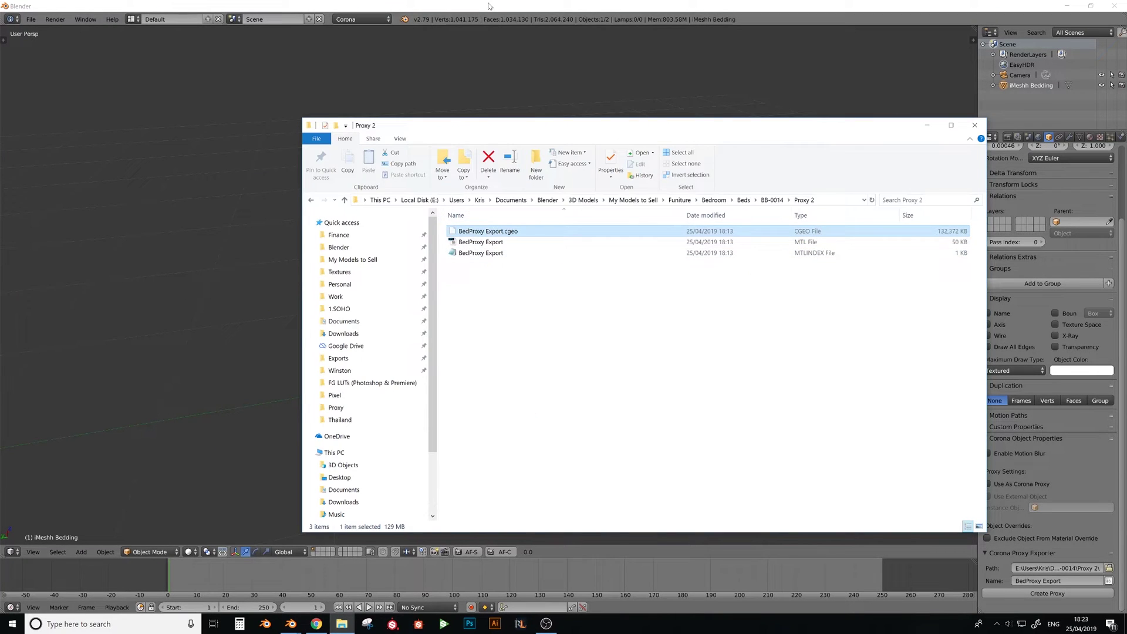
key("alt+Tab")
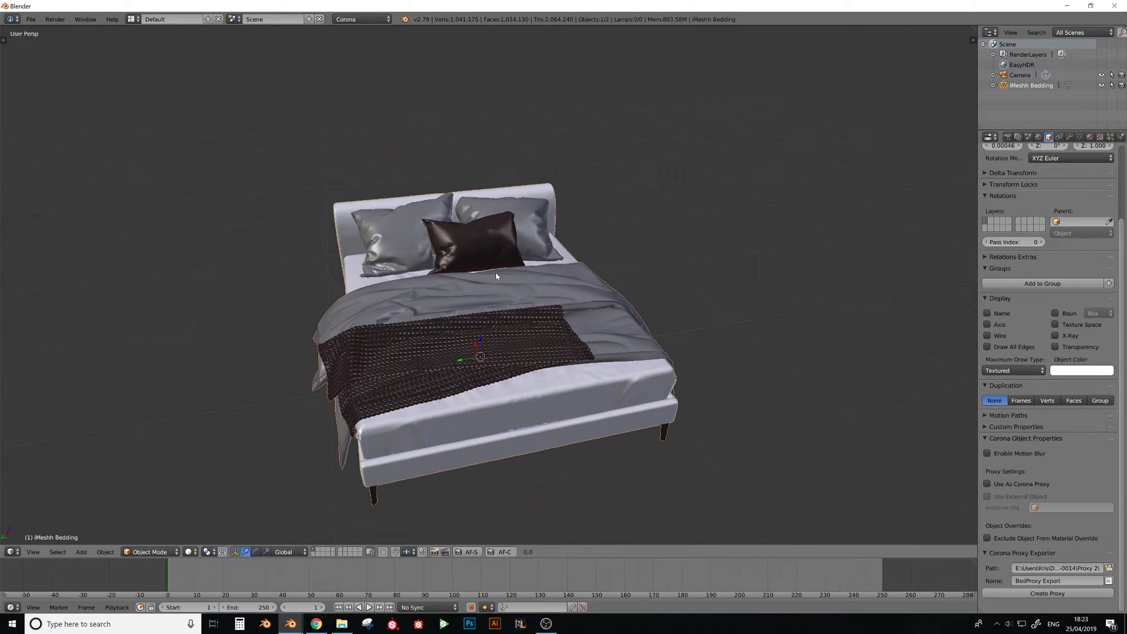
middle_click_drag(531, 281, 588, 236)
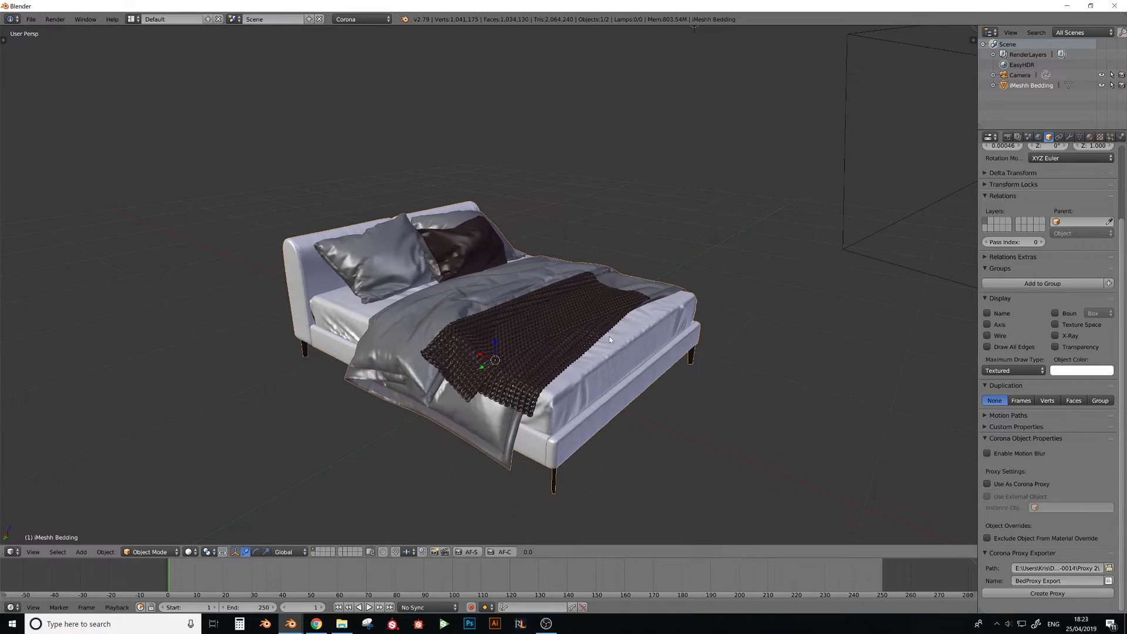
middle_click_drag(610, 339, 517, 317)
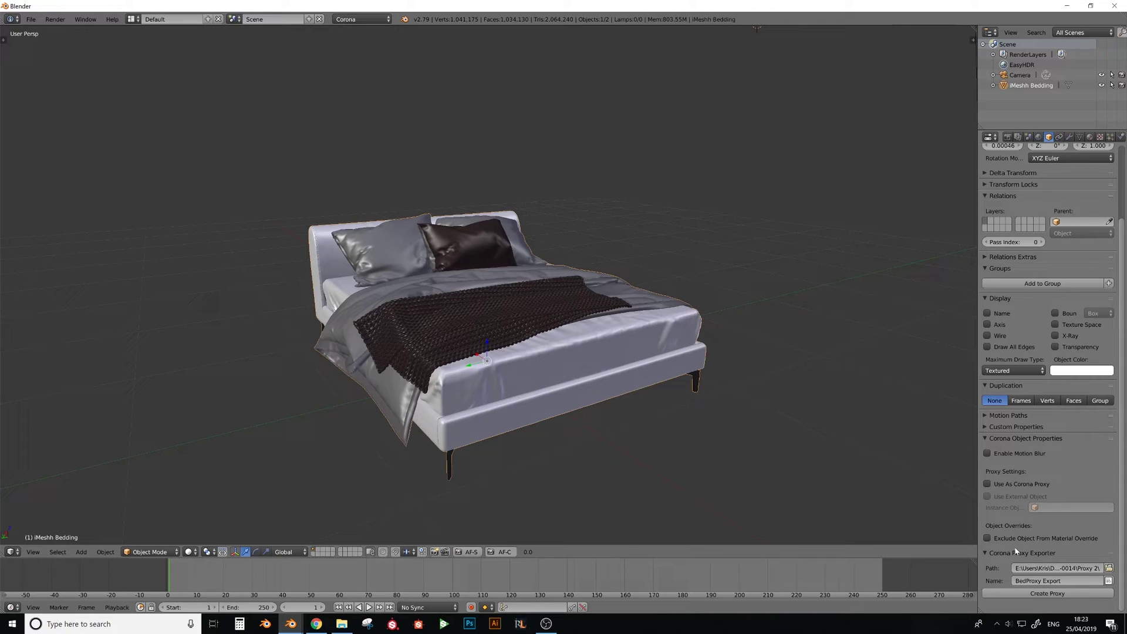
- Set the Corona proxy export path to the Proxy 2 folder, keeping BedProxy Export as the name
scroll(1013, 555, "up", 2)
scroll(1011, 558, "down", 2)
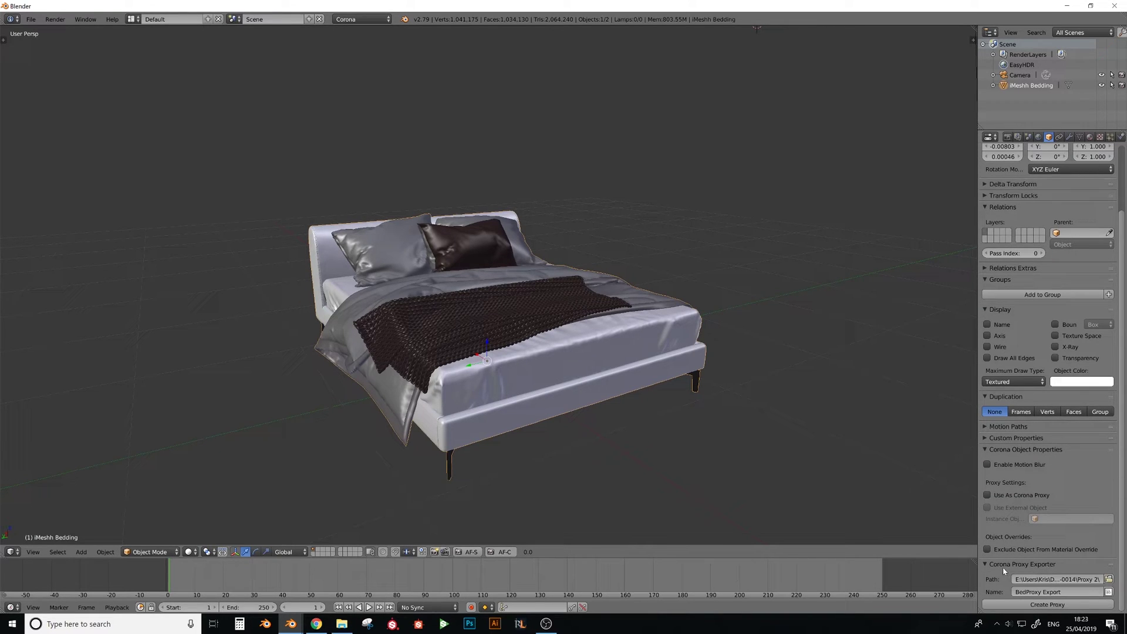
left_click(1109, 579)
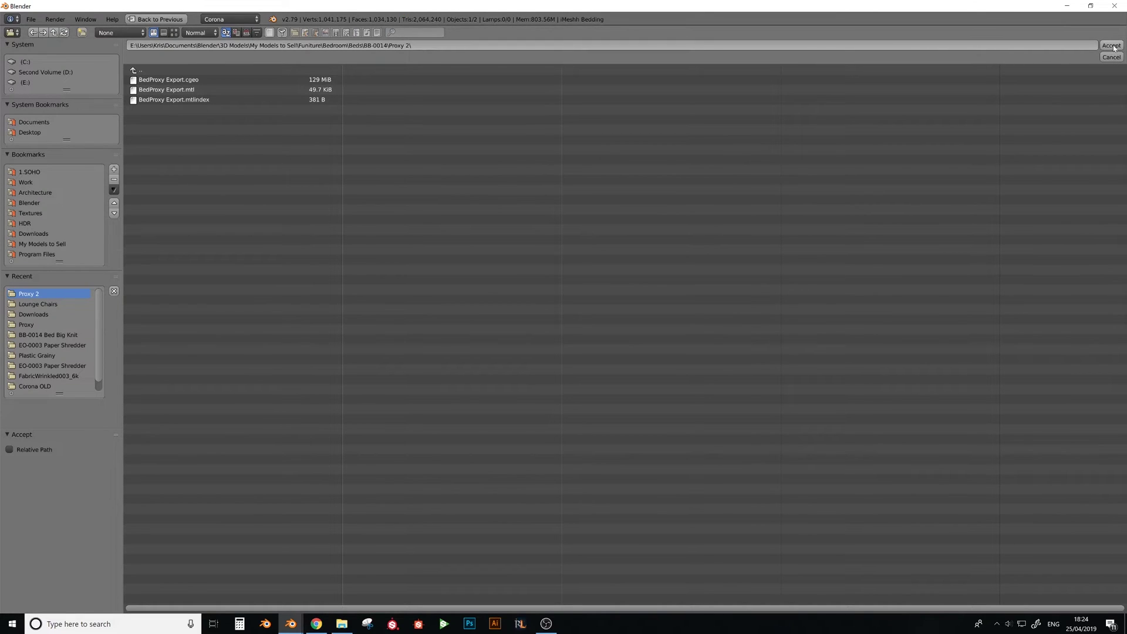
left_click(1112, 46)
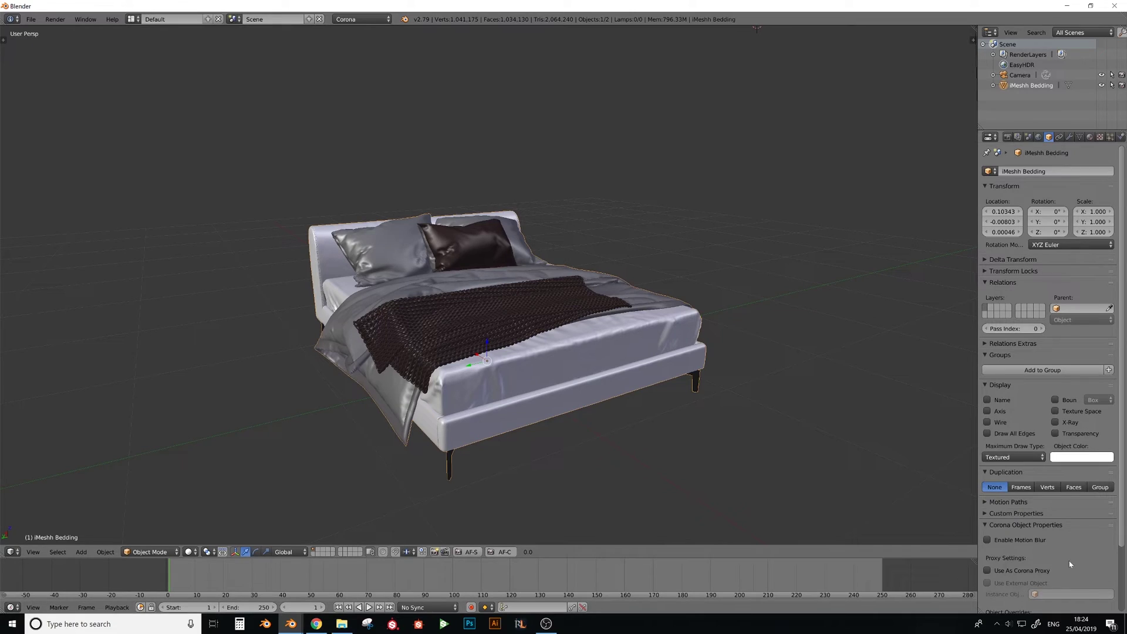
scroll(1048, 376, "down", 5)
left_click(1050, 592)
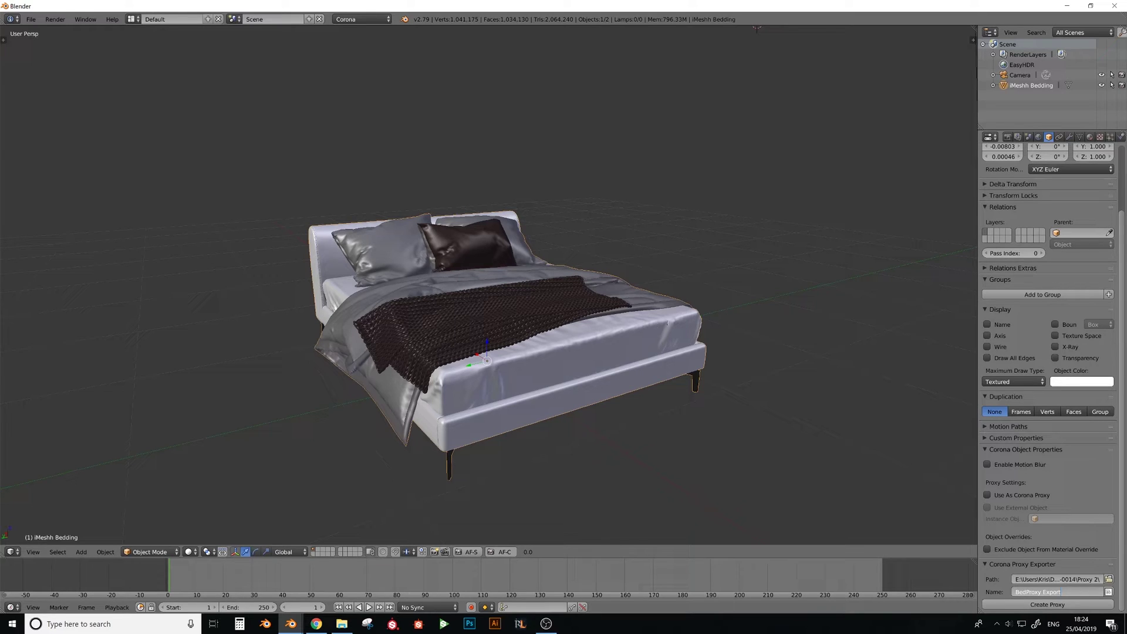
left_click(1051, 604)
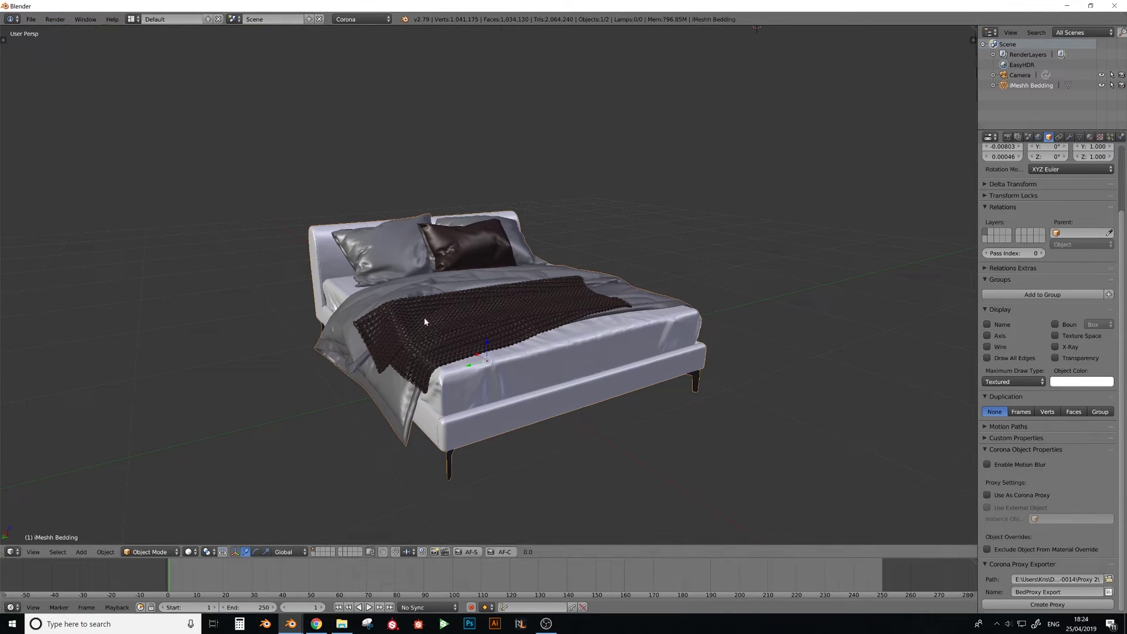
- Show the system console, check its latest log output, and return to the 3D scene
scroll(424, 317, "up", 1)
left_click(85, 19)
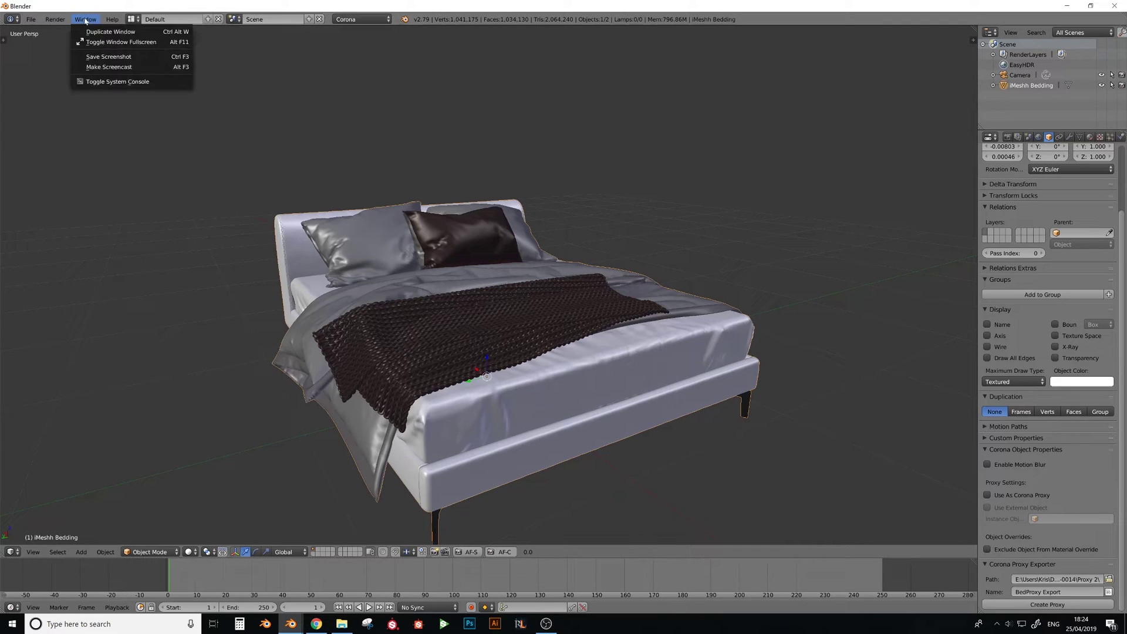
left_click(106, 84)
left_click(88, 20)
left_click(105, 84)
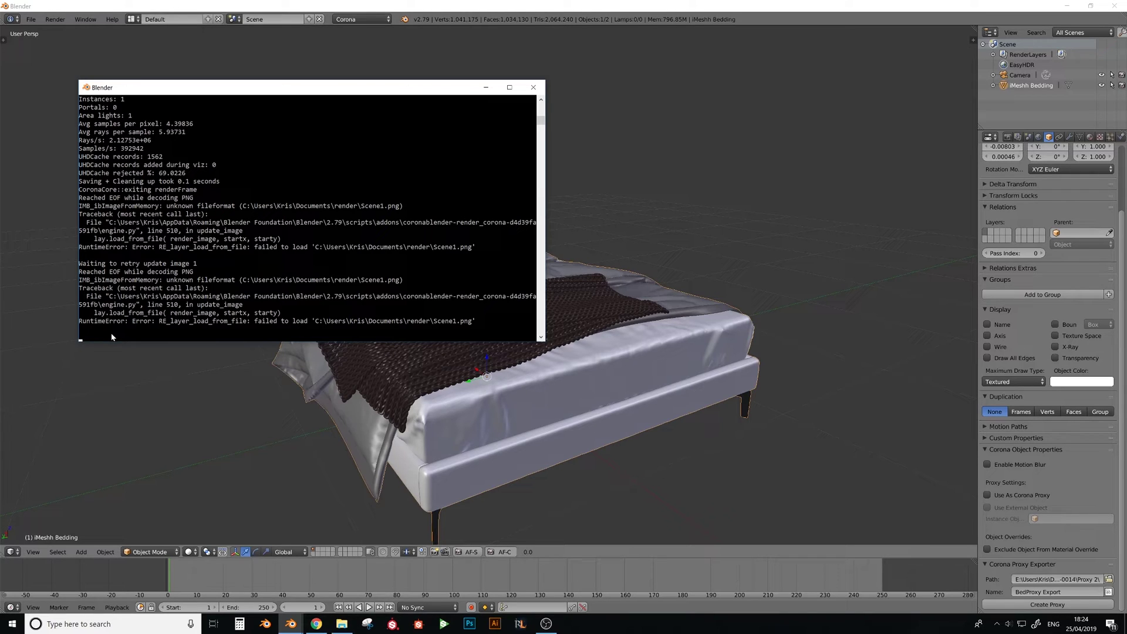
left_click(315, 68)
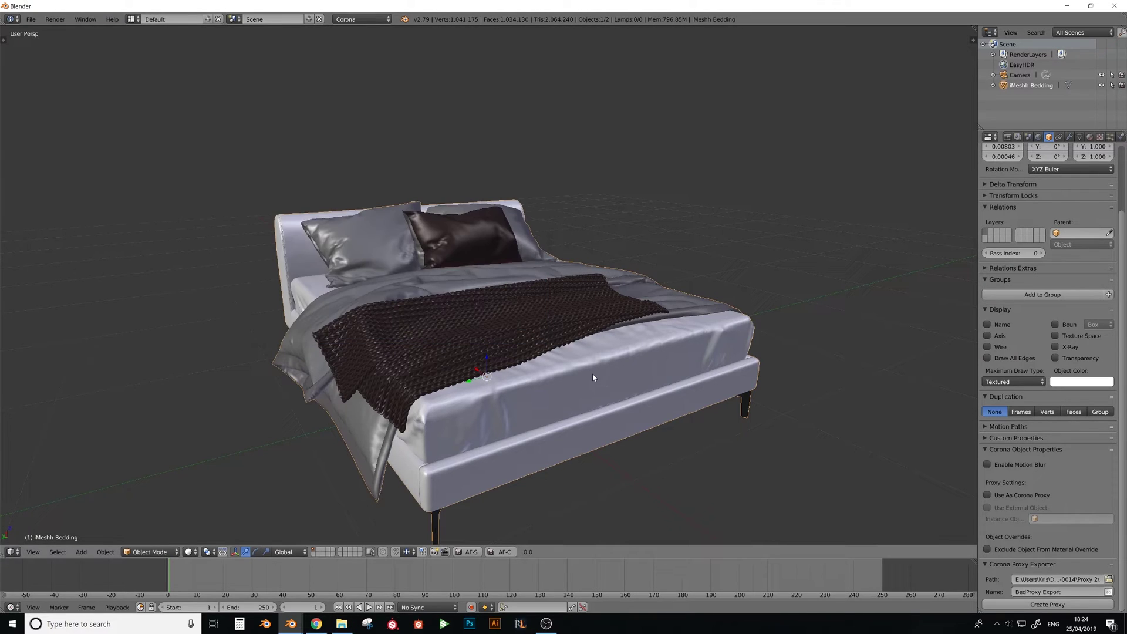
- In File Explorer, open the BedProxy Export MTLINDEX file in Notepad and examine its material names
left_click(342, 624)
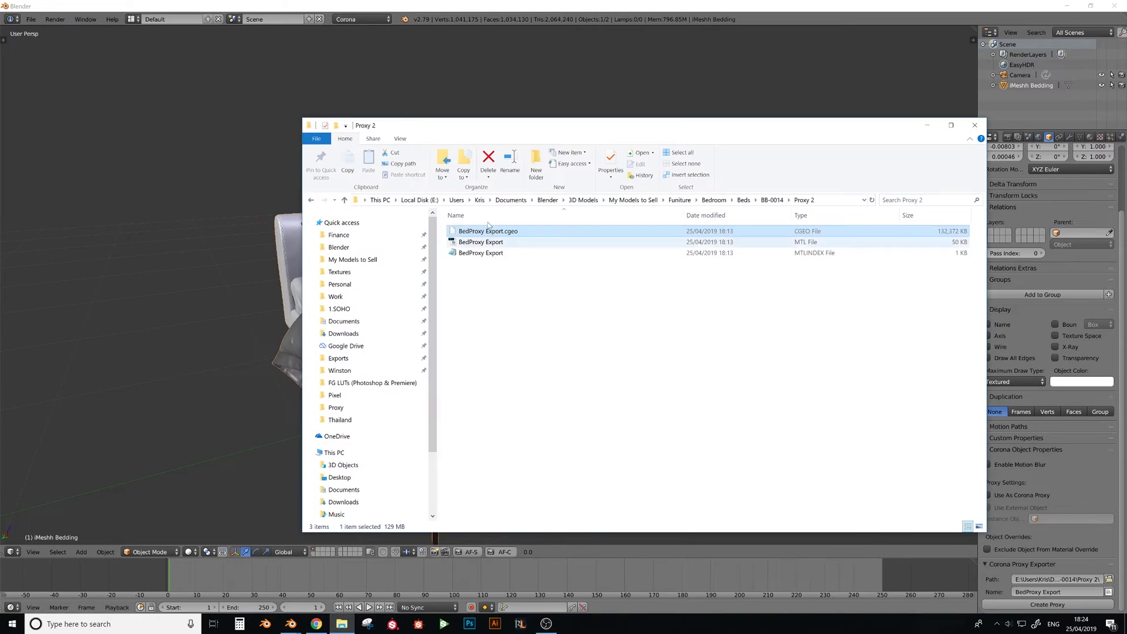
left_click_drag(506, 125, 409, 105)
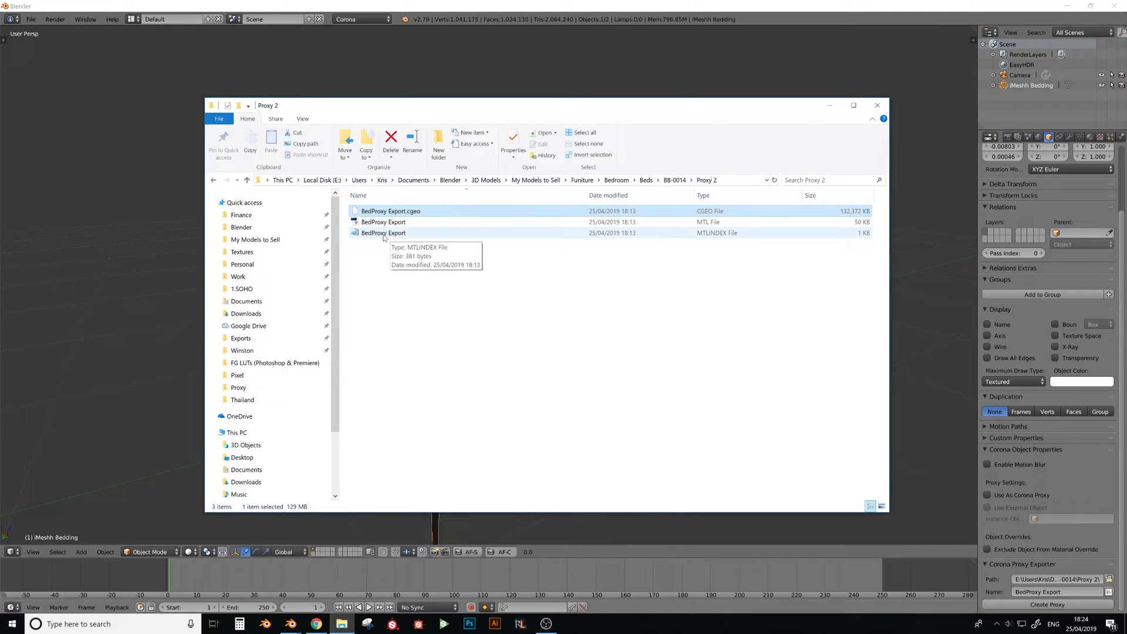
double_click(464, 233)
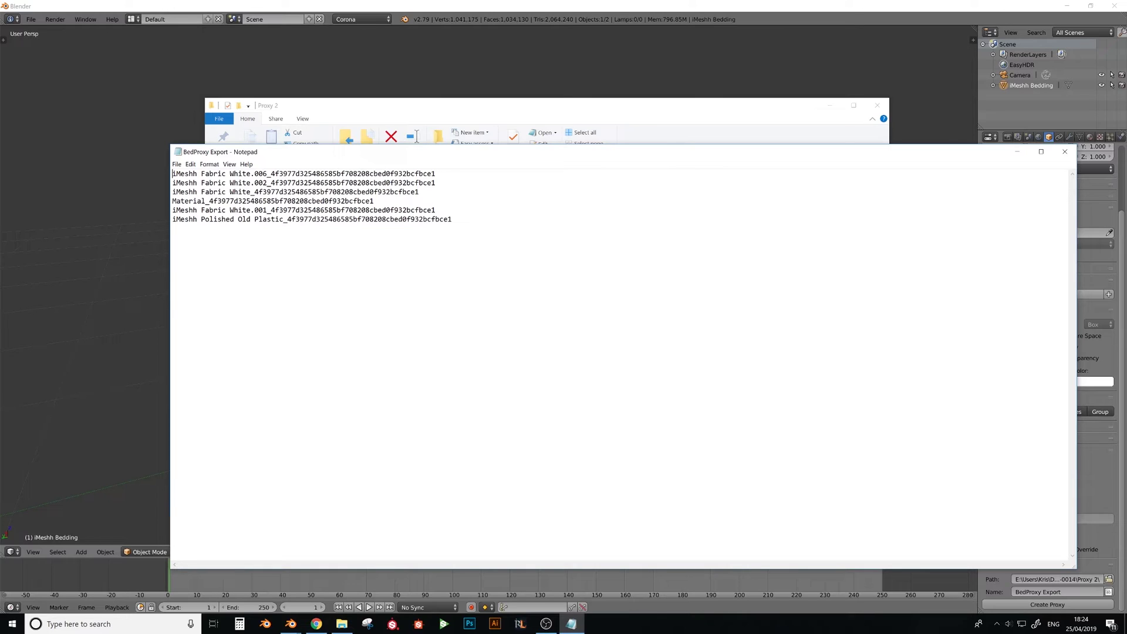
left_click(498, 115)
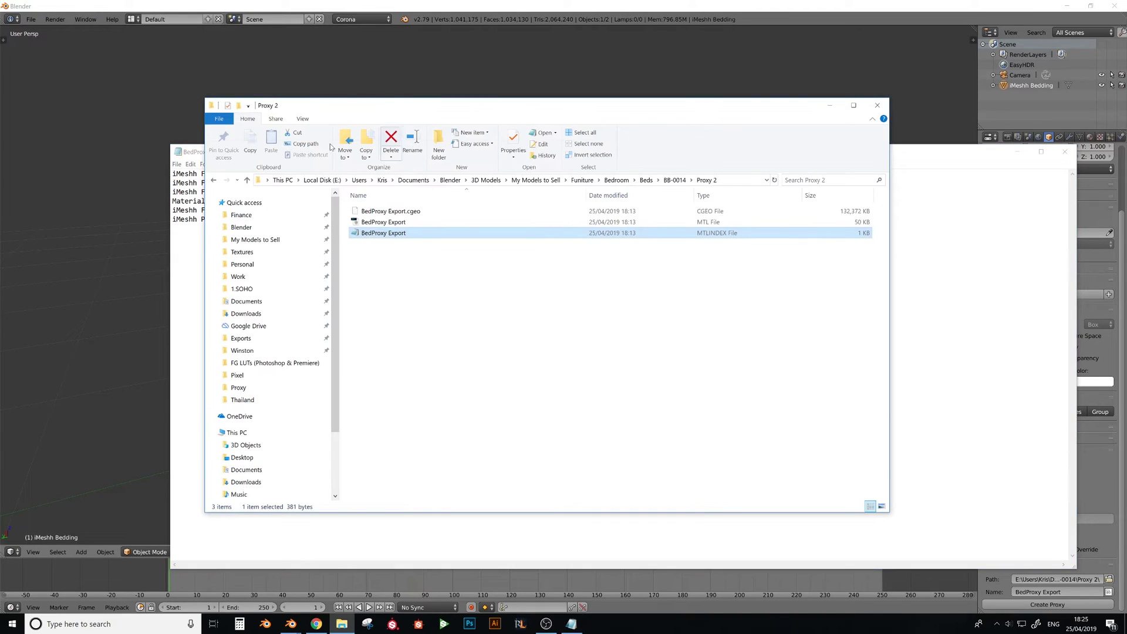
left_click(194, 153)
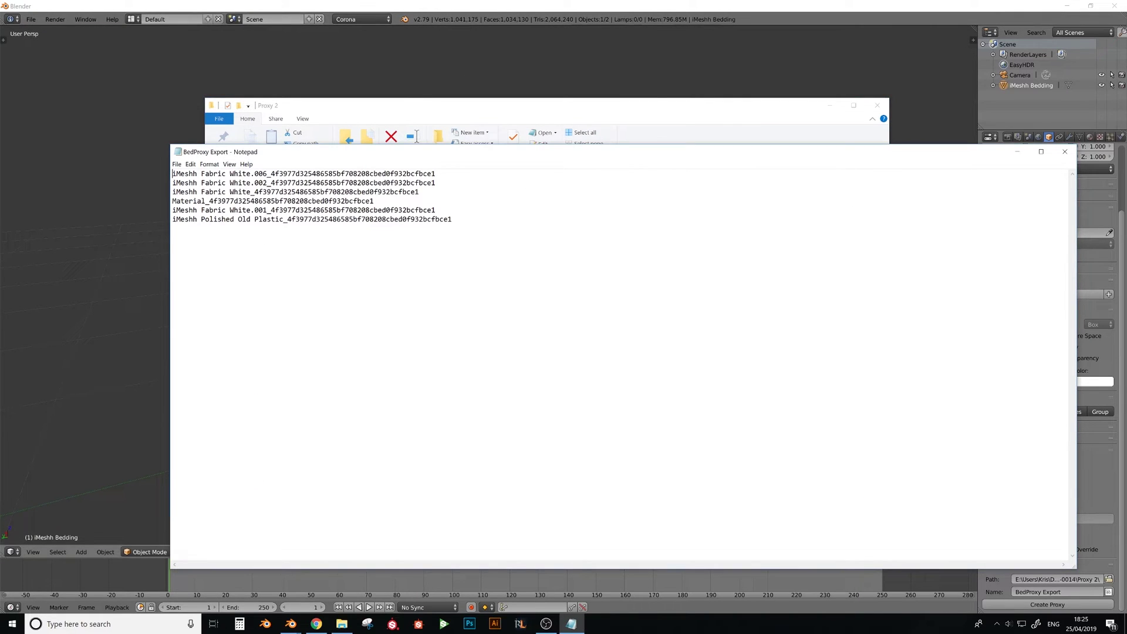
- Return to Blender, look through the bed's material slots and modifiers, and show its object properties again
left_click(397, 5)
left_click(1089, 137)
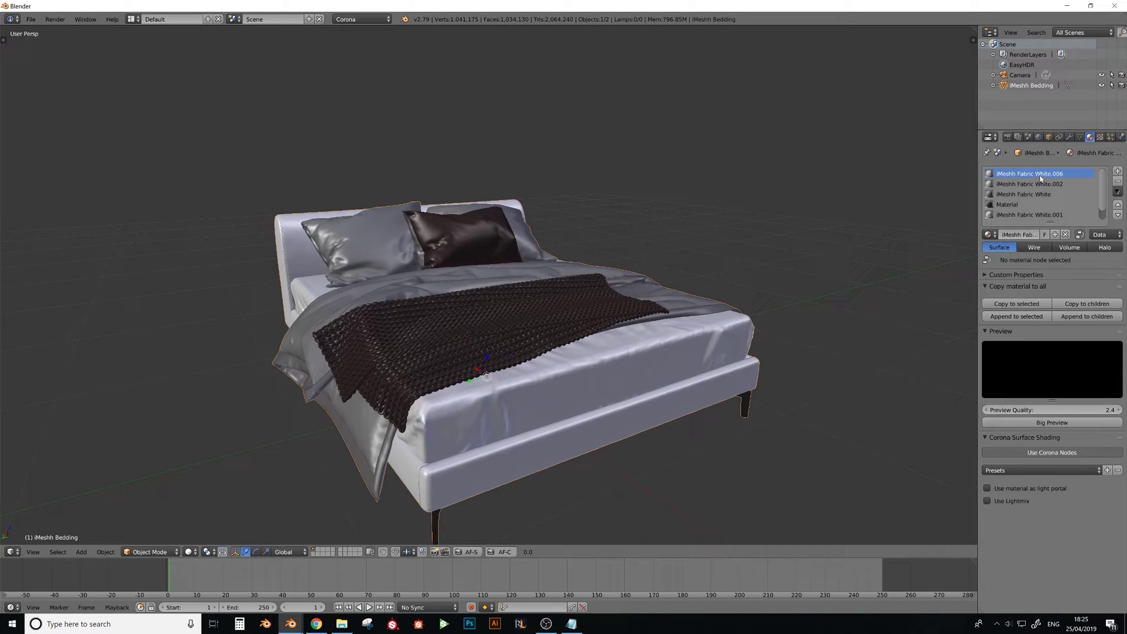
scroll(1044, 194, "down", 1)
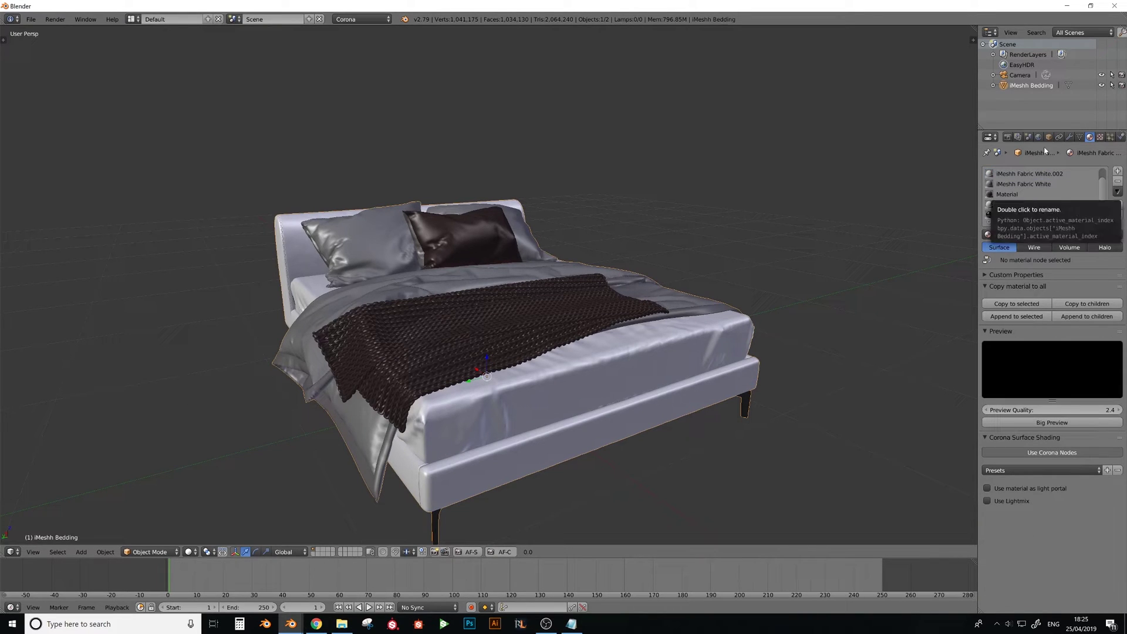
left_click(1068, 138)
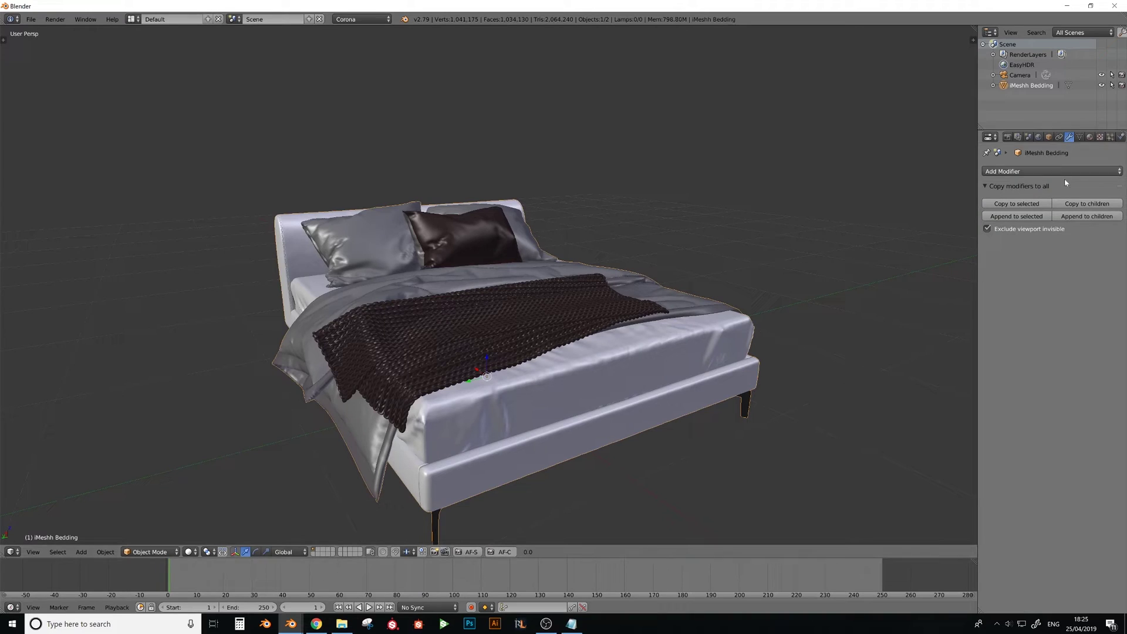
left_click(1050, 137)
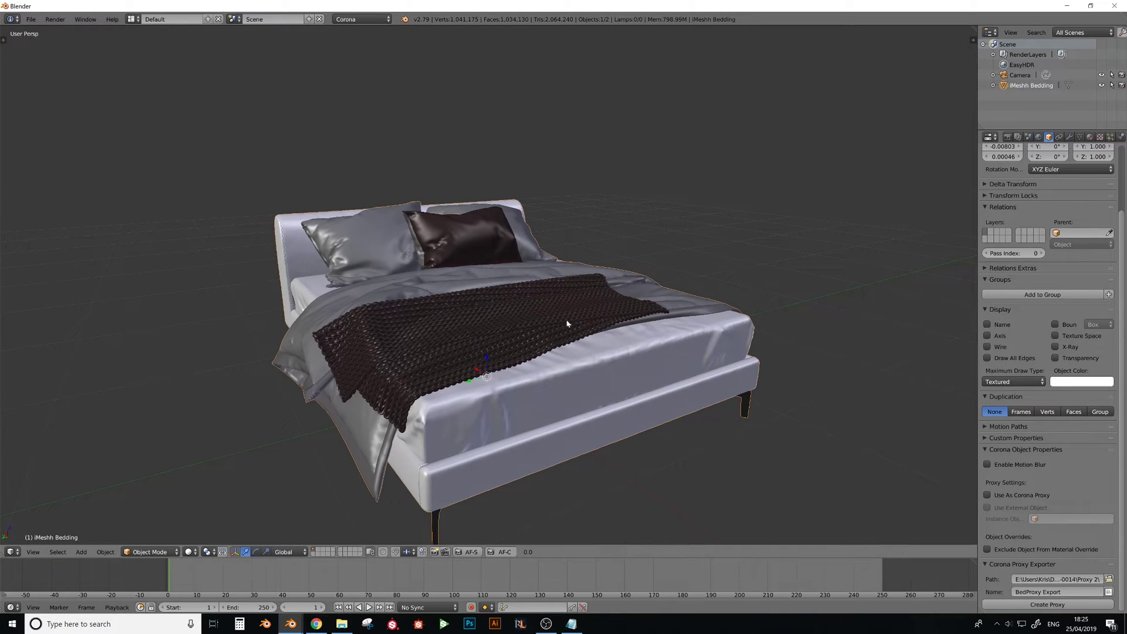
- Switch to the empty second layer and add a cube at the 3D cursor
middle_click_drag(574, 322, 549, 324)
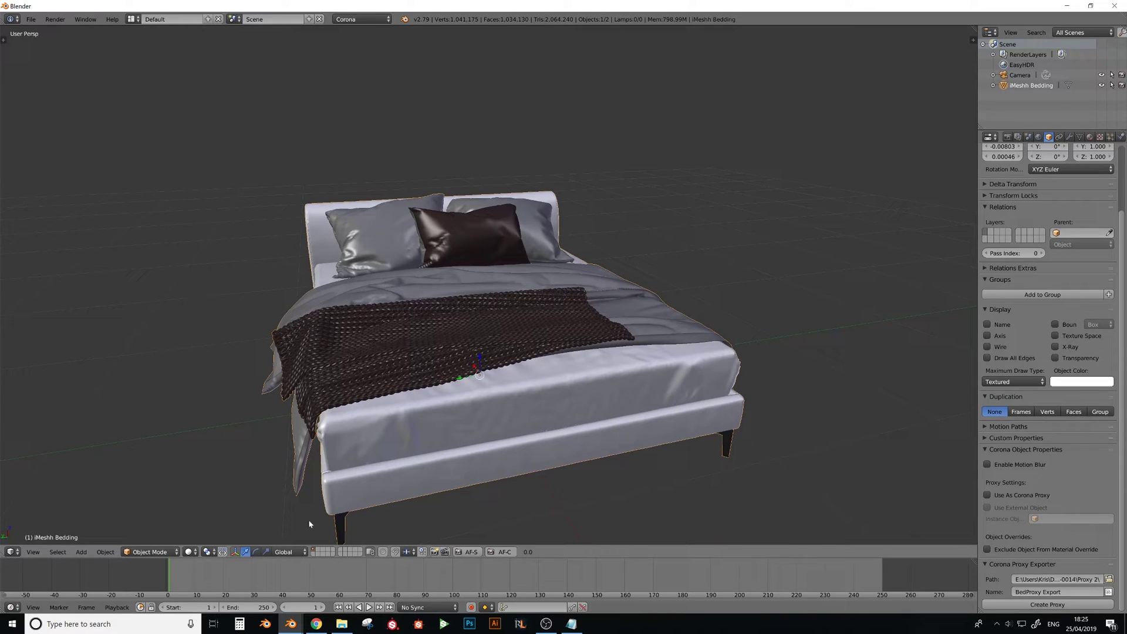
left_click(319, 550)
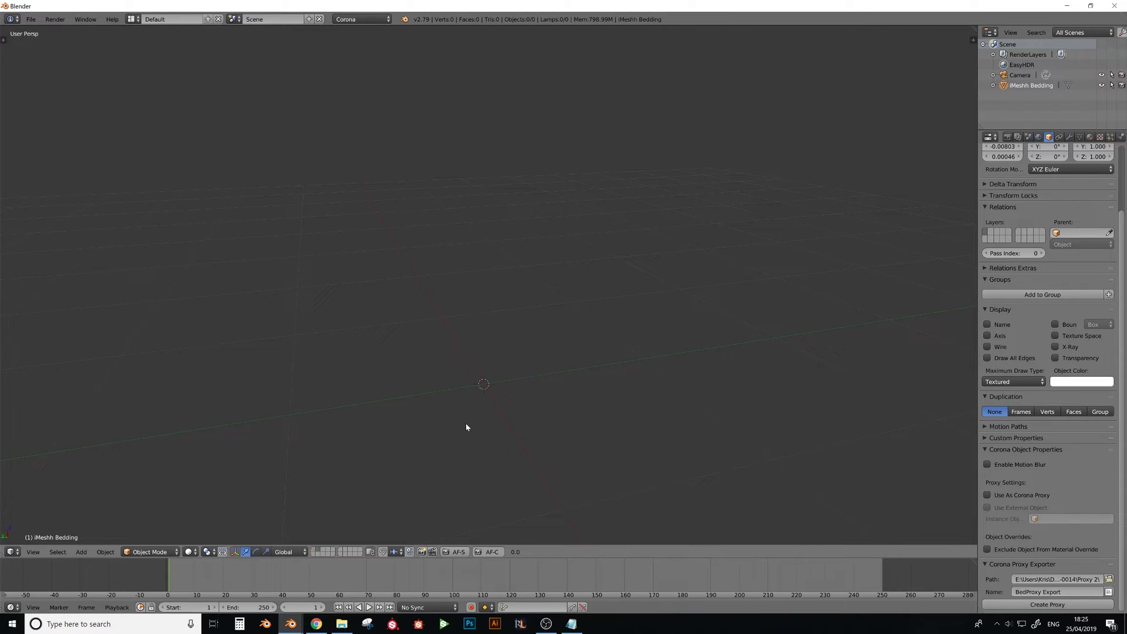
key("shift+a")
mouse_move(478, 399)
left_click(534, 147)
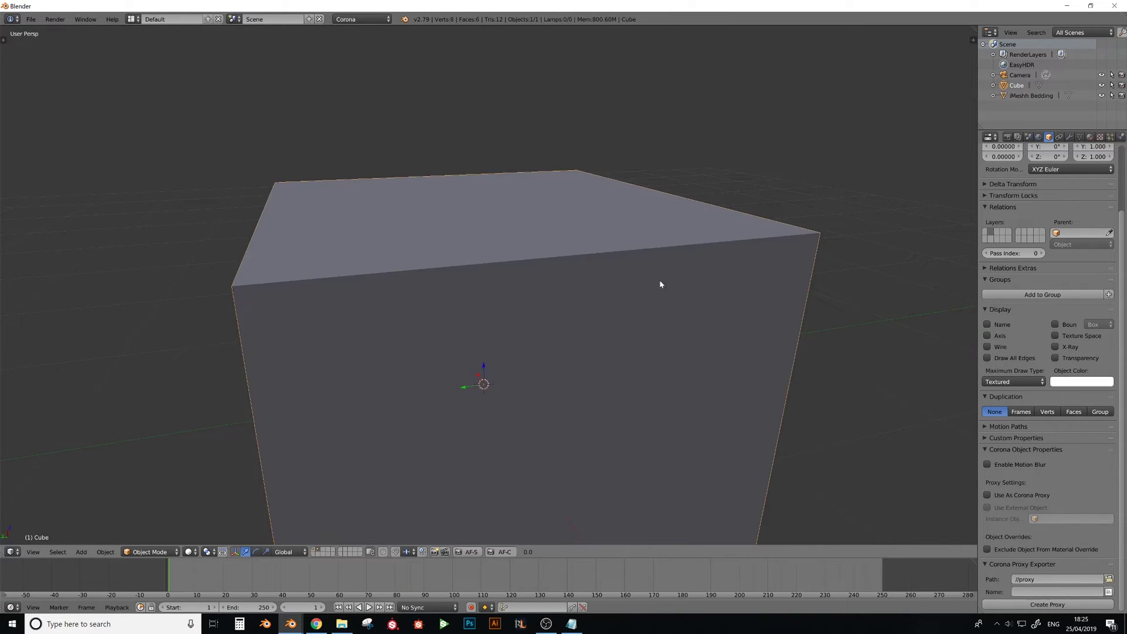
- Scale the cube down to about 0.188, raise it about 0.238 along Z, and apply its scale
key("s")
left_click(522, 362)
key("g")
key("z")
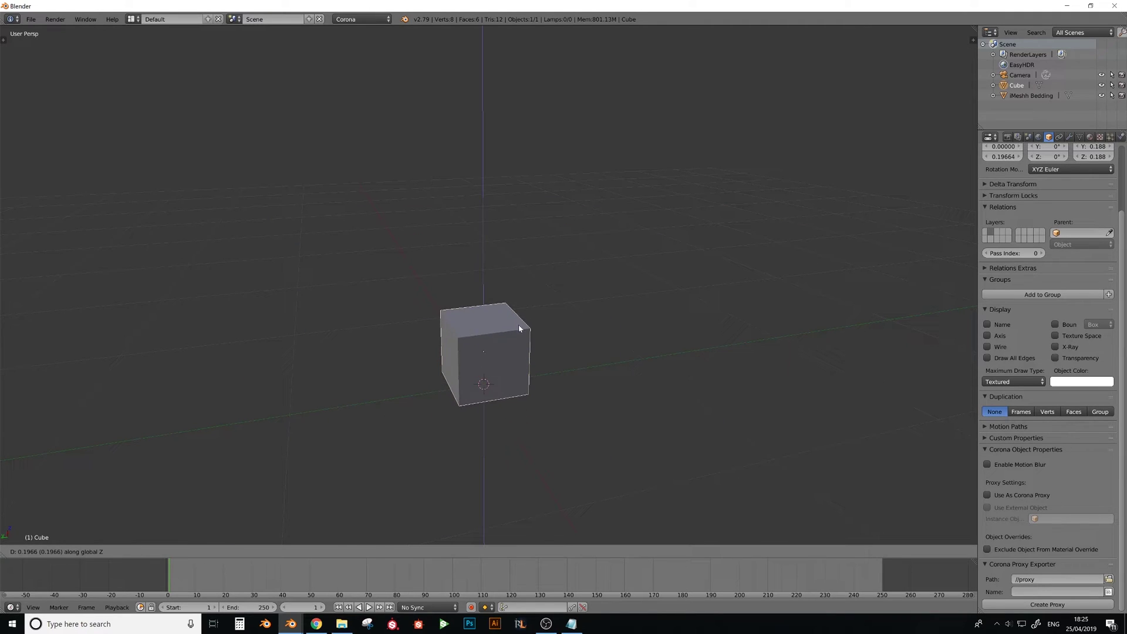
left_click(520, 324)
key("ctrl+a")
left_click(519, 321)
- In camera view, make the cube a Corona proxy using an external object and load BedProxy Export.cgeo from the Proxy 2 folder
key("KP_0")
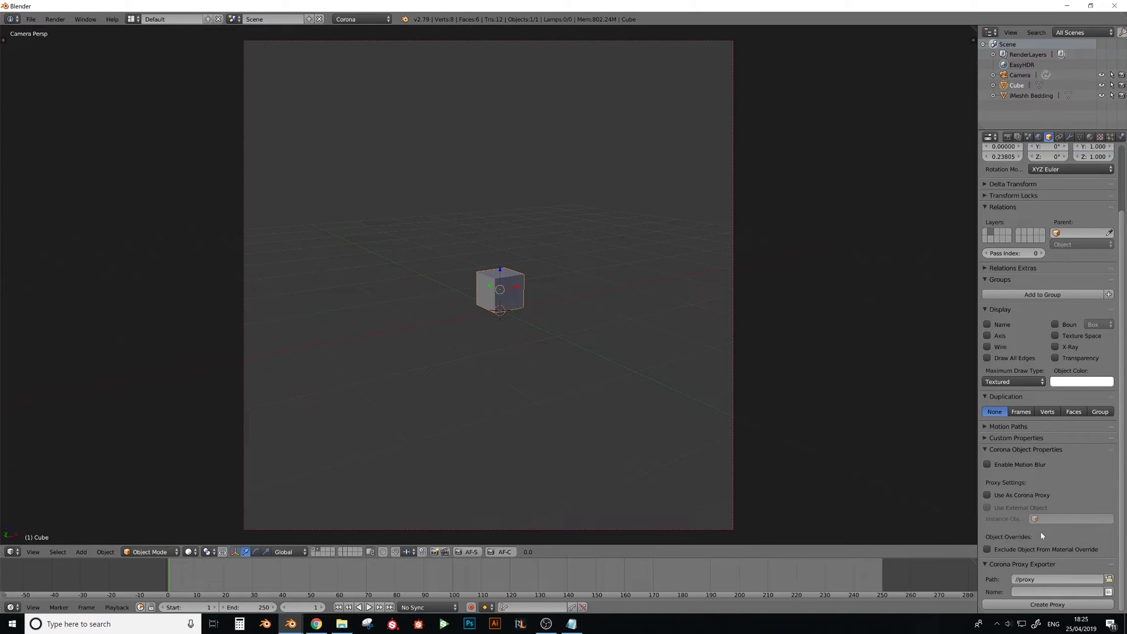
left_click(988, 495)
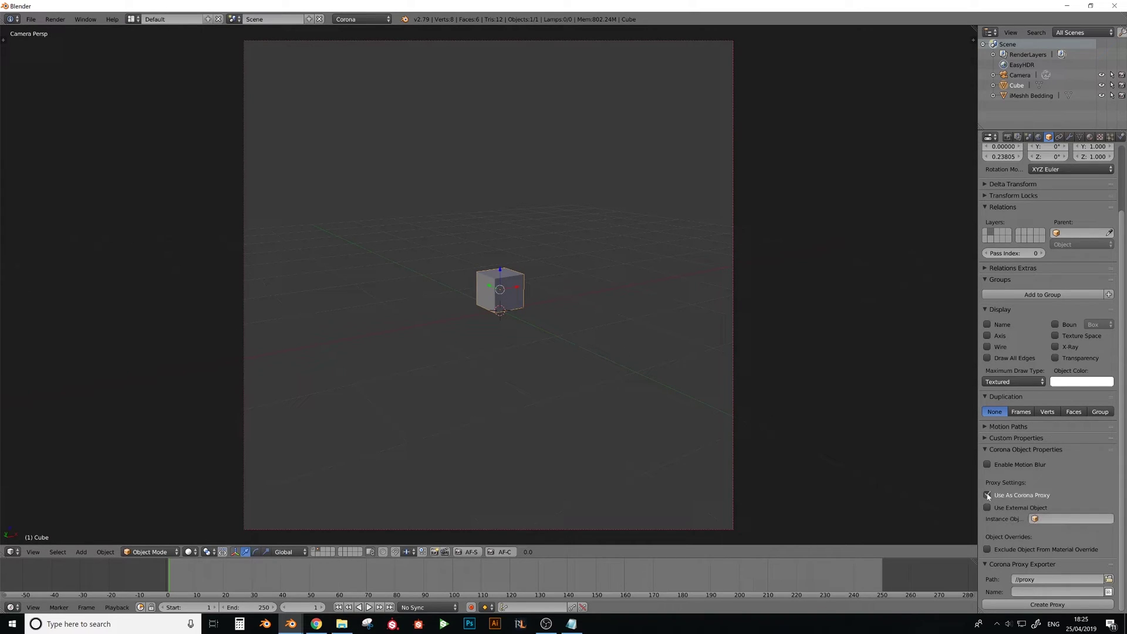
left_click(987, 508)
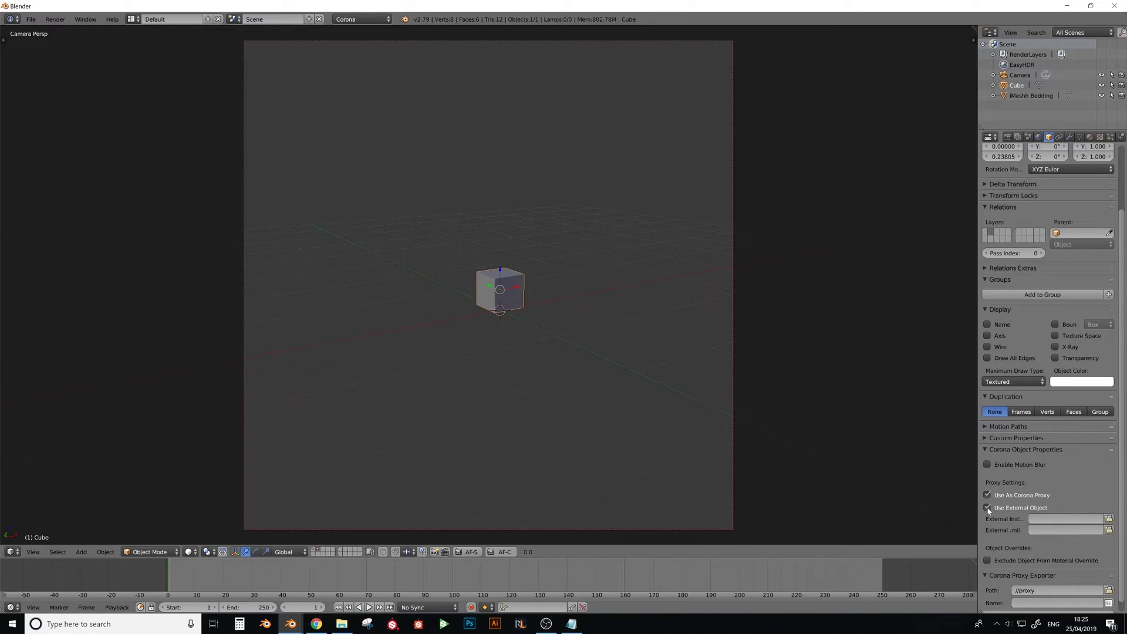
left_click(1109, 518)
left_click(176, 345)
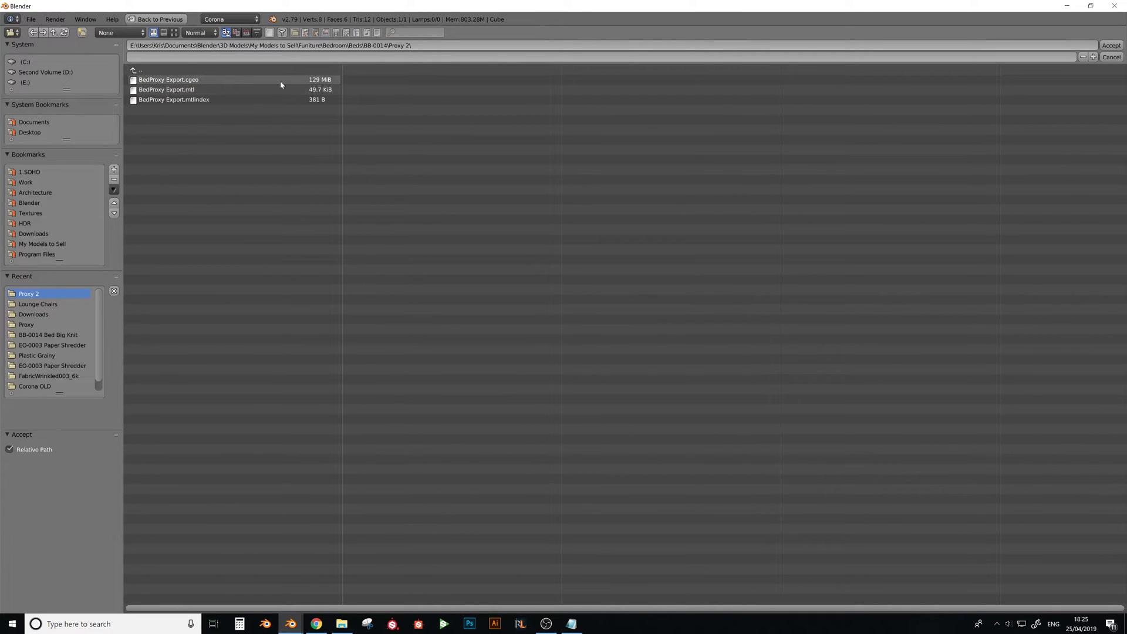
double_click(316, 80)
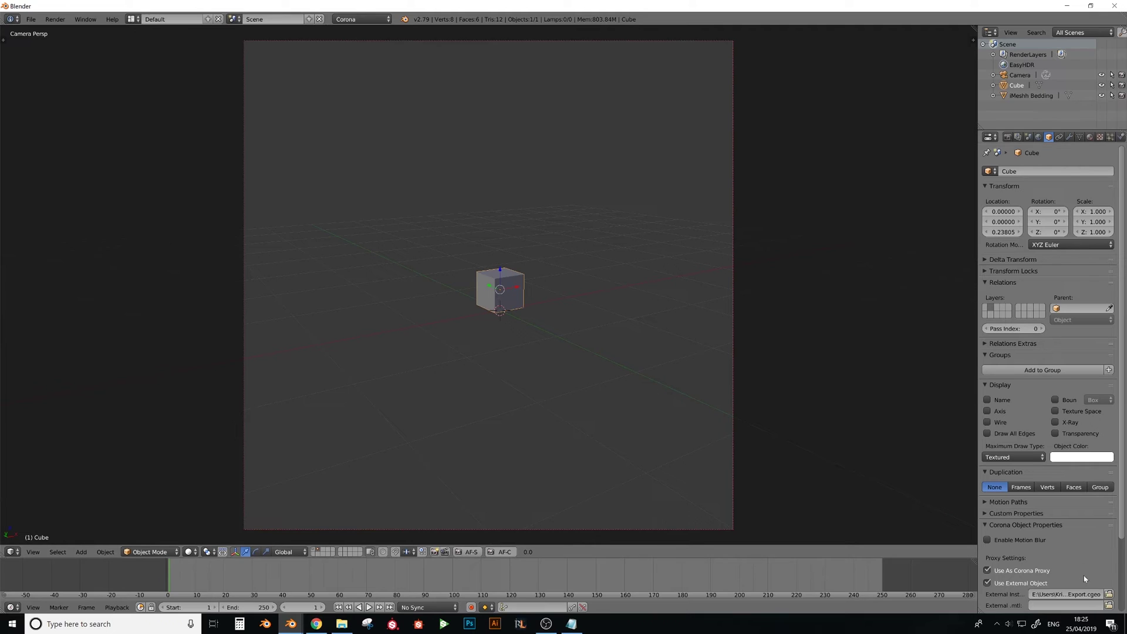
- Set the cube's external material file to BedProxy Export.mtl from the Proxy 2 folder, and deselect everything
scroll(1045, 381, "down", 2)
left_click_drag(977, 559, 859, 565)
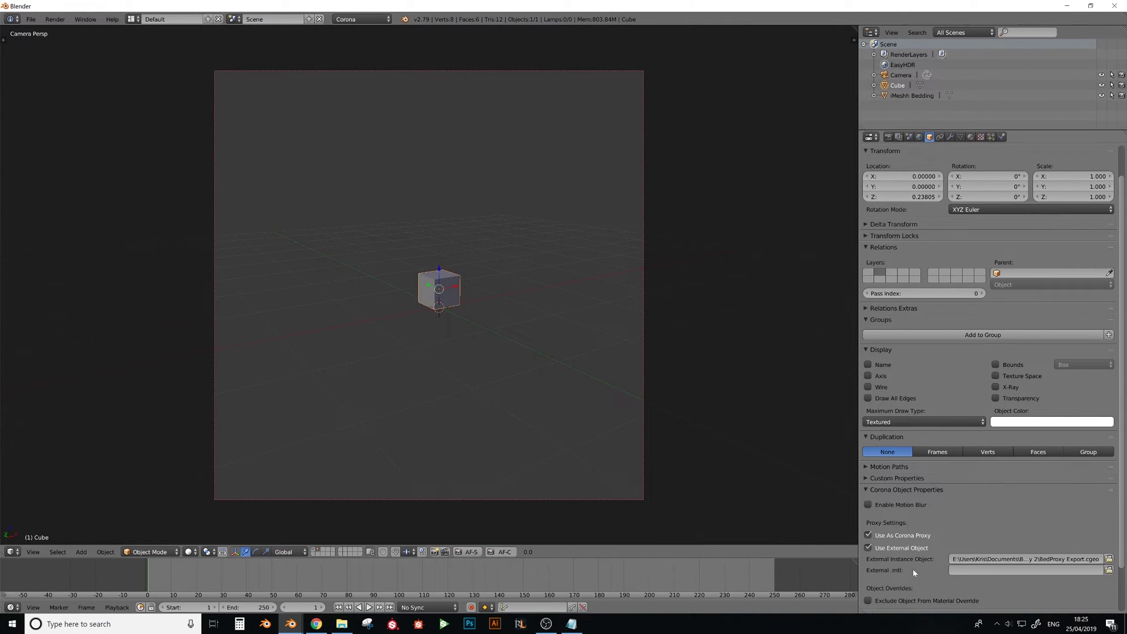
left_click(1109, 571)
left_click(53, 294)
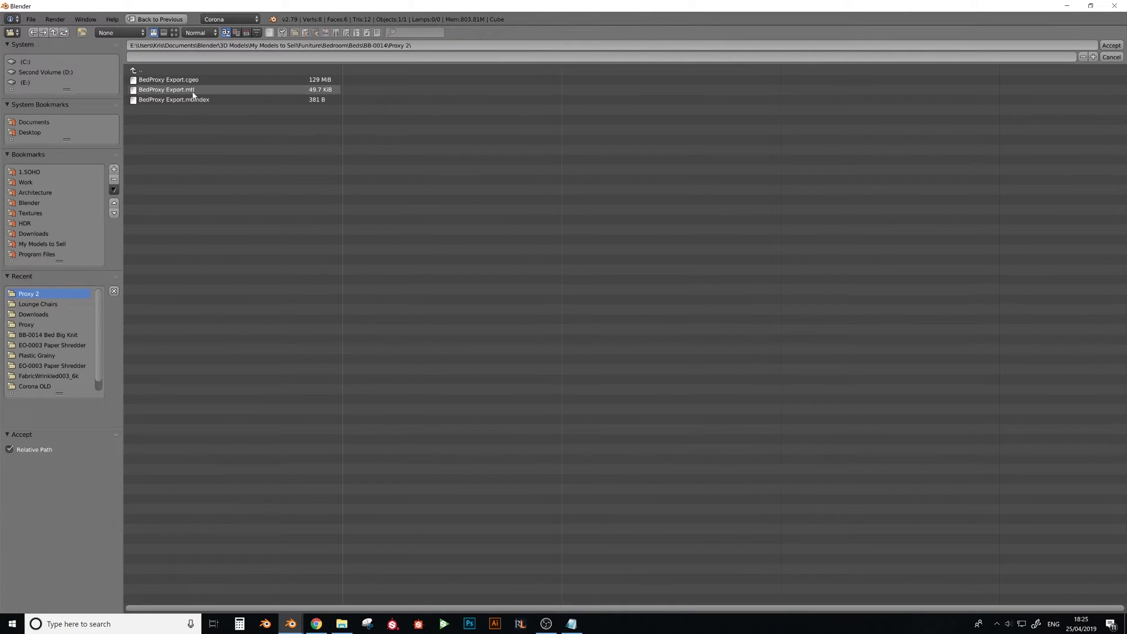
double_click(192, 90)
key("a")
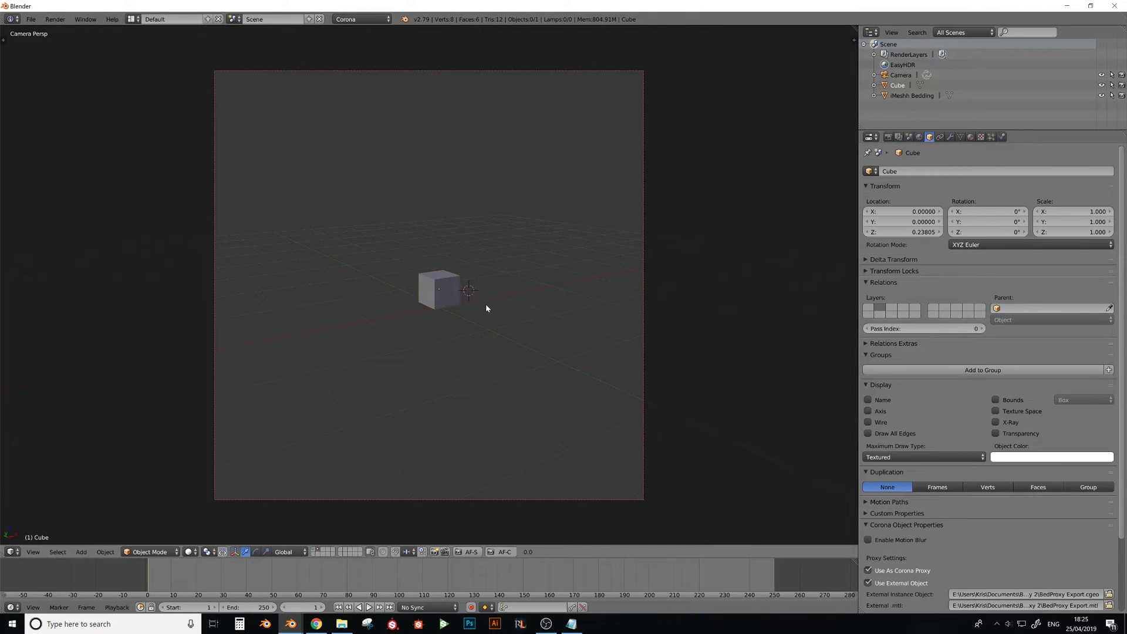
- Render the camera view with Corona, inspect the proxy bed up close, and stop and close the render
key("F12")
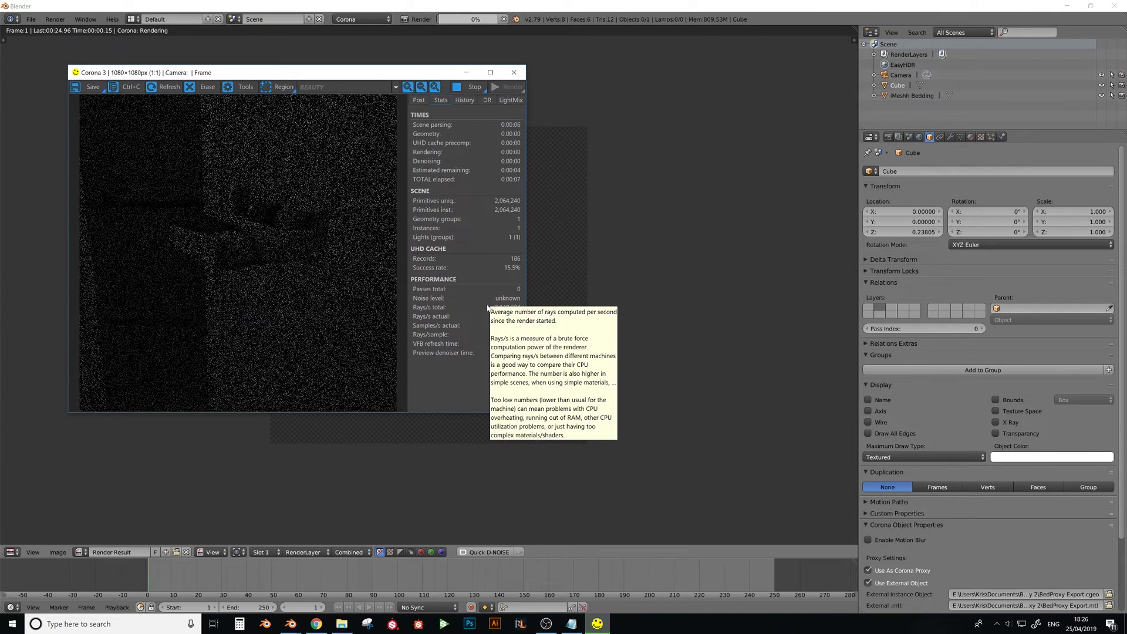
scroll(271, 235, "up", 1)
left_click_drag(271, 234, 246, 259)
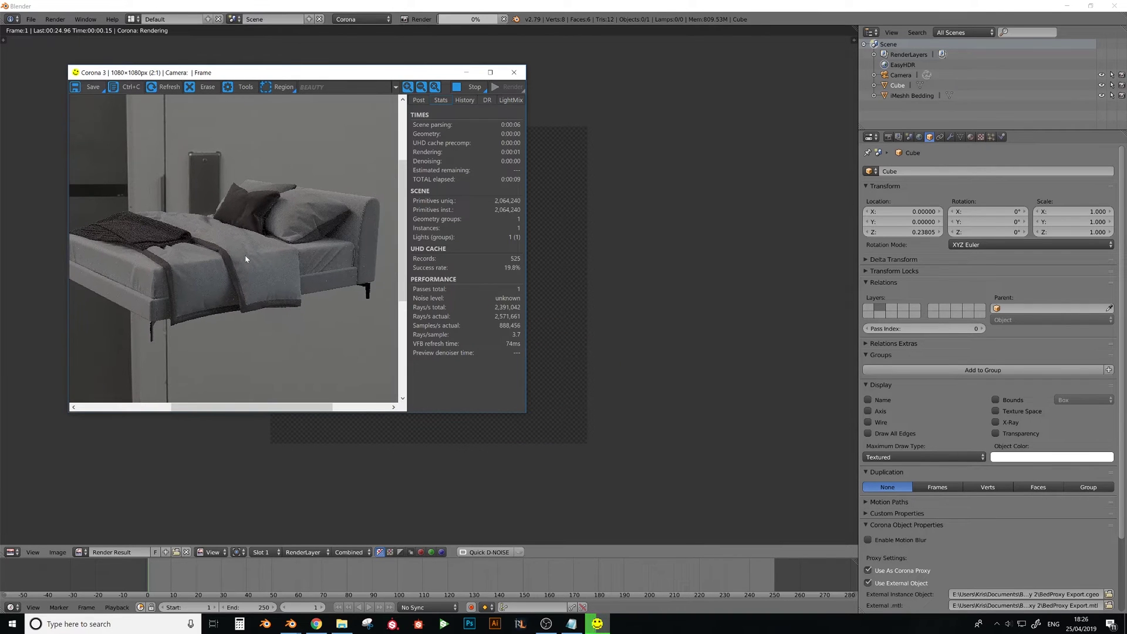
scroll(237, 247, "down", 1)
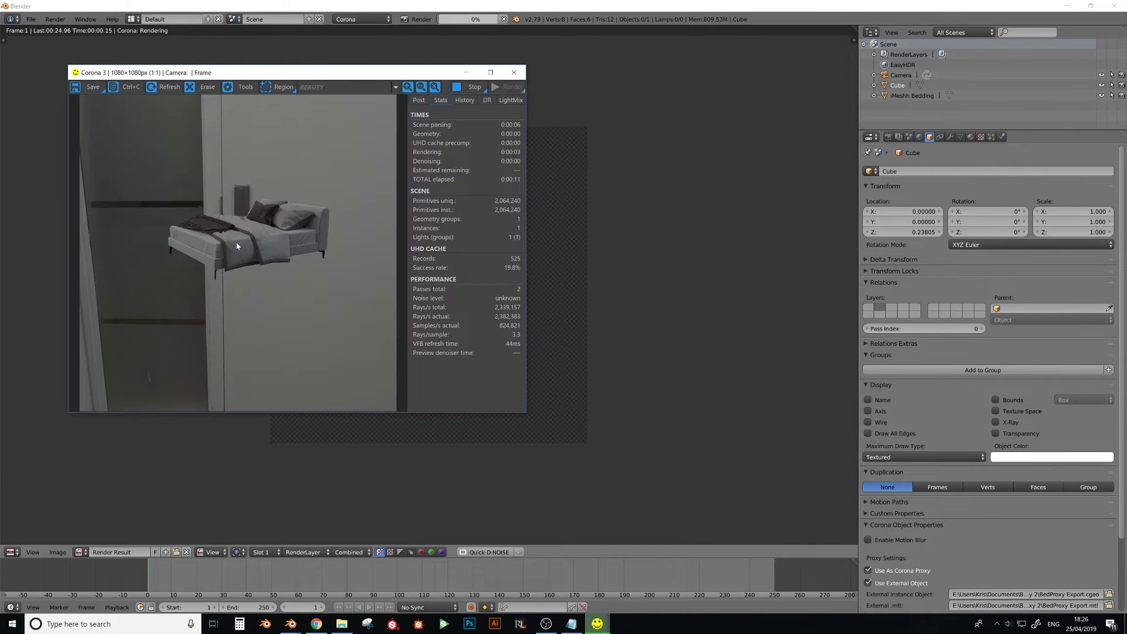
left_click(472, 88)
left_click(515, 72)
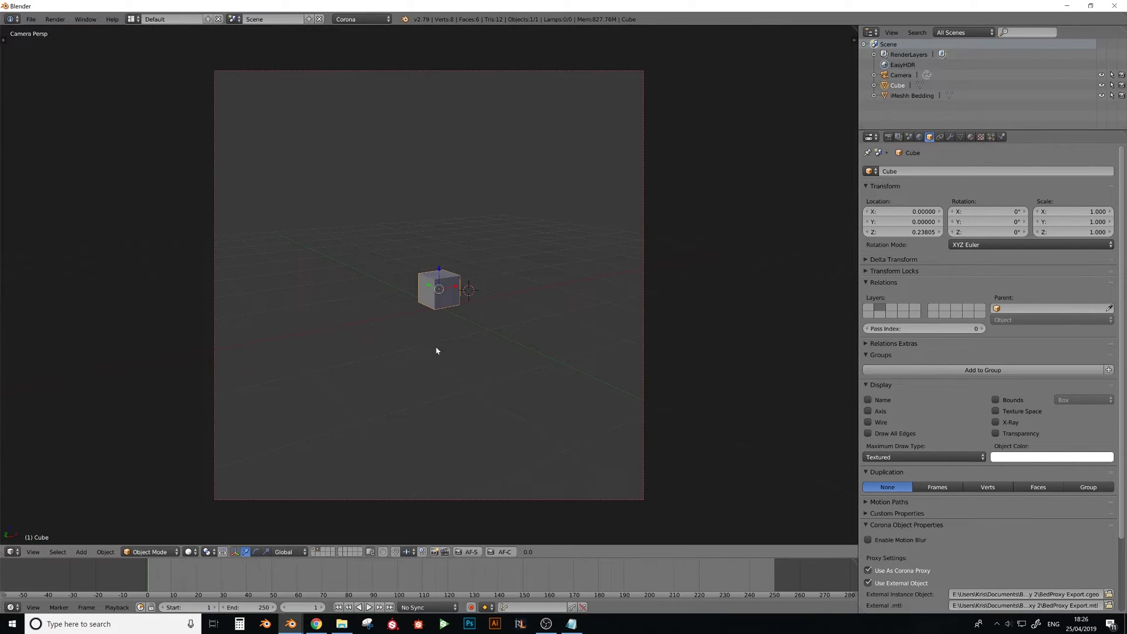
- Move the proxy cube freely to about X 0.88, Y 0.12, Z 0.21 and view it from several angles
middle_click_drag(436, 350, 435, 312)
key("g")
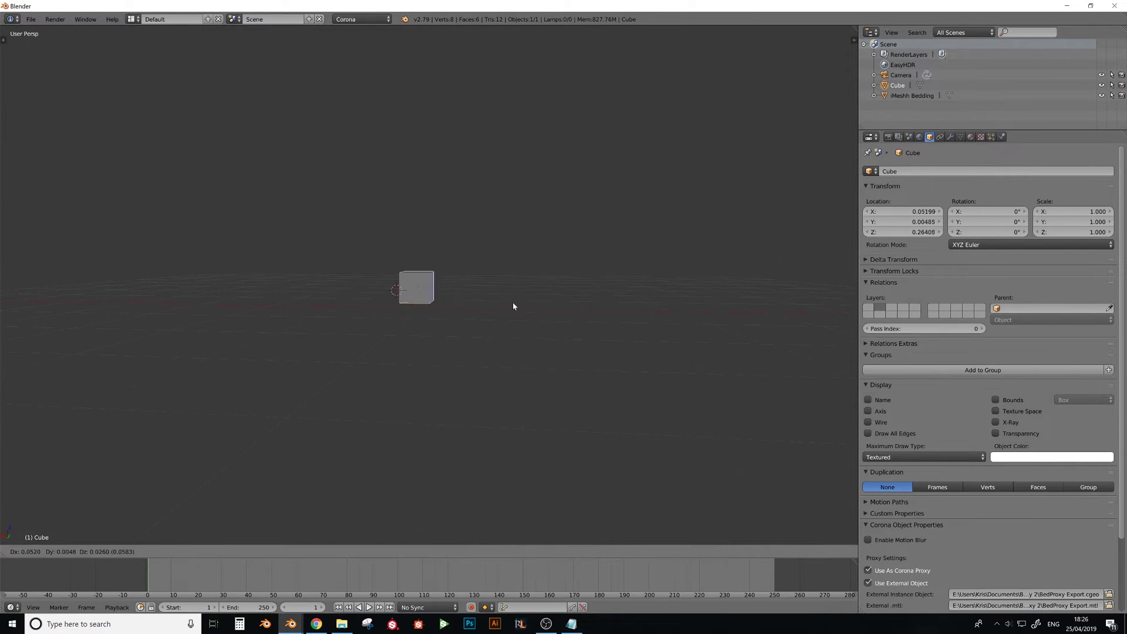
left_click(457, 313)
middle_click_drag(451, 305, 456, 258)
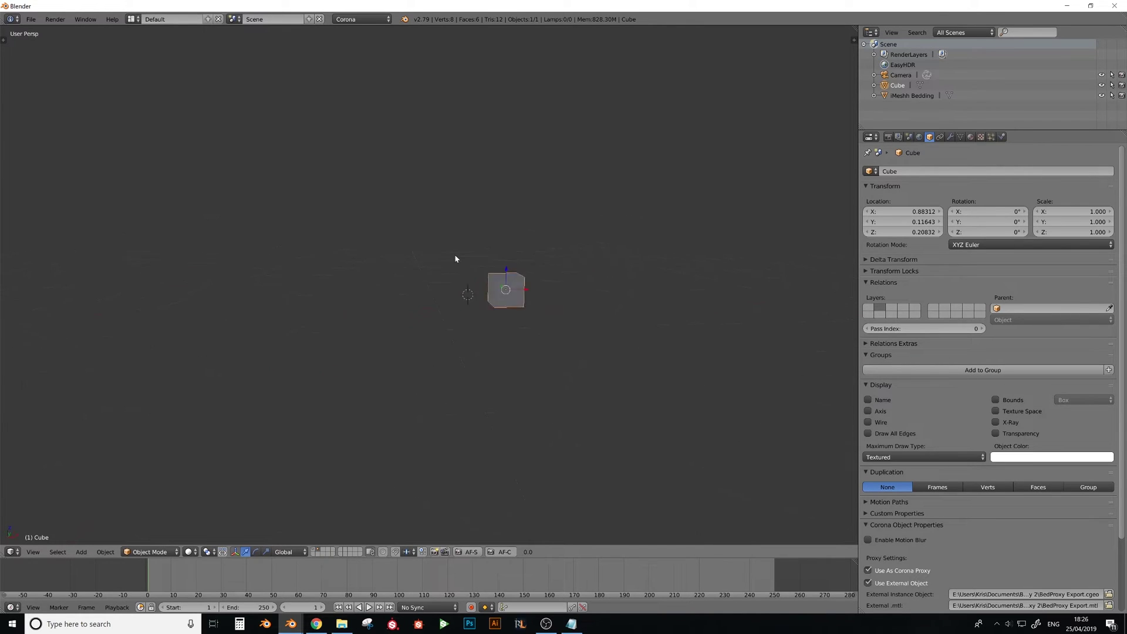
middle_click_drag(528, 266, 499, 262)
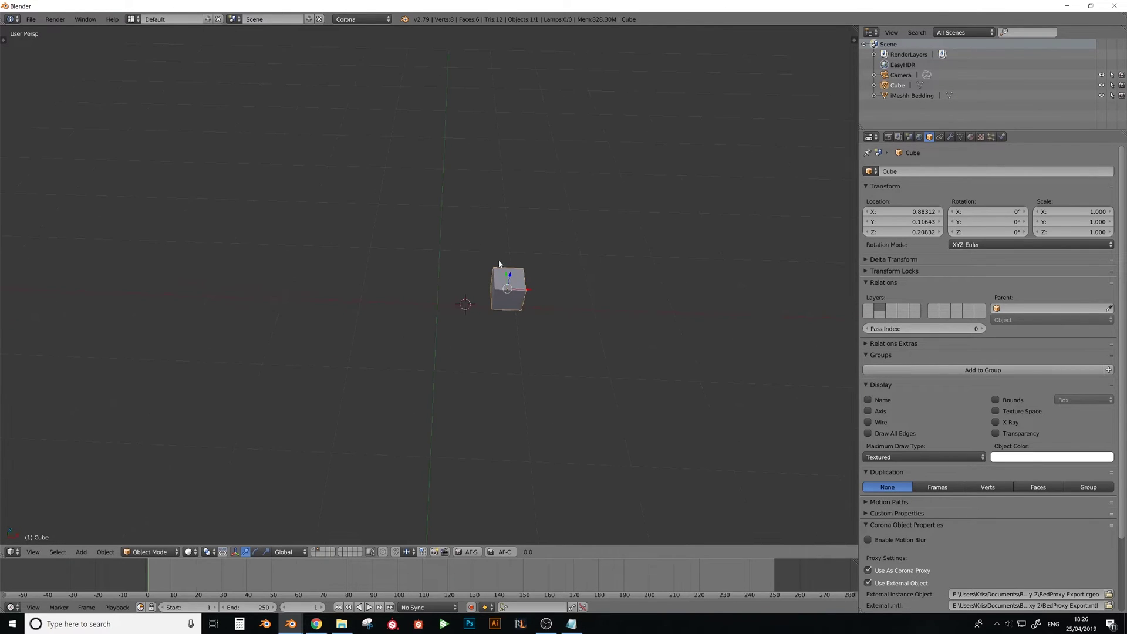
middle_click_drag(606, 340, 454, 253)
middle_click_drag(460, 326, 493, 317)
- Delete the proxy cube and select the original high-poly bed on the first layer
key("Delete")
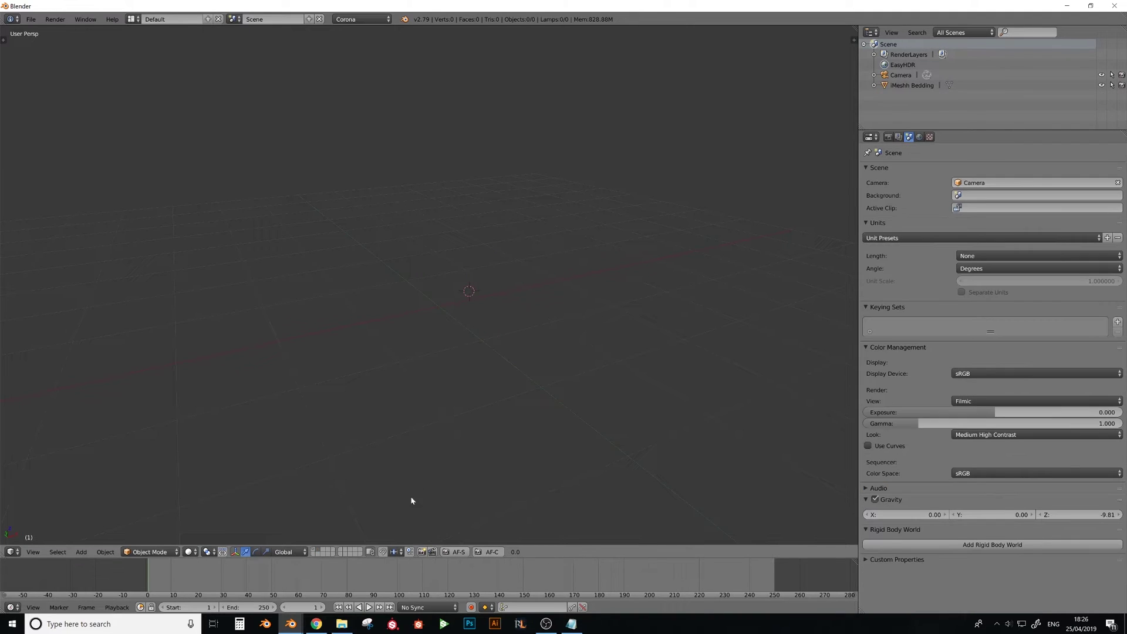
left_click(318, 553)
right_click(470, 298)
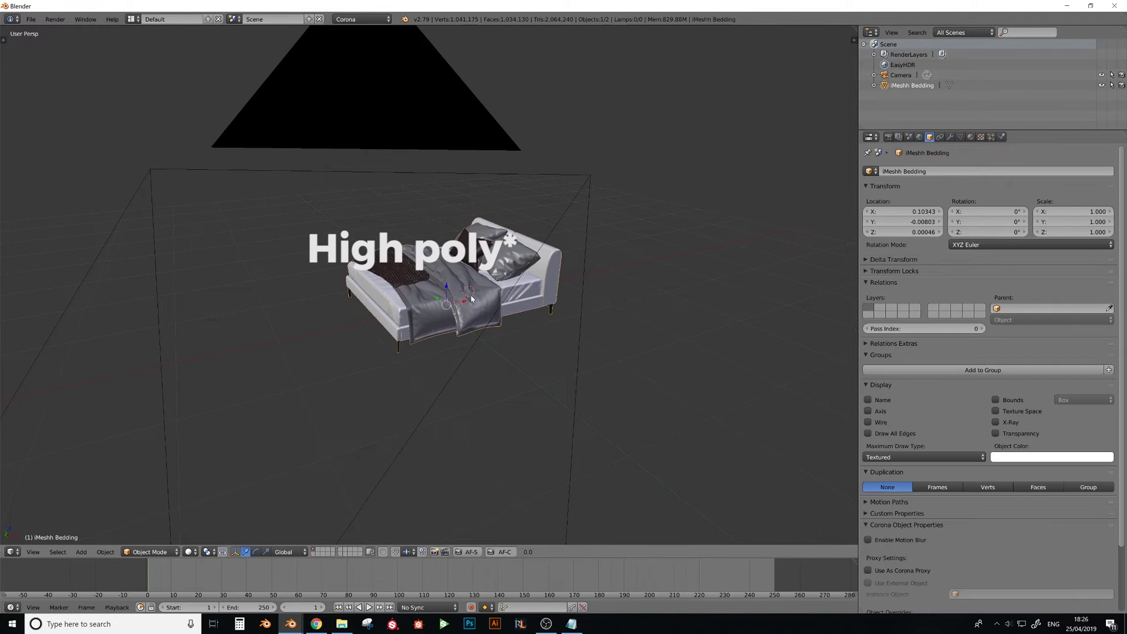
- Add a Decimate modifier to the high-poly bed
middle_click_drag(471, 298, 441, 305)
scroll(411, 306, "up", 3)
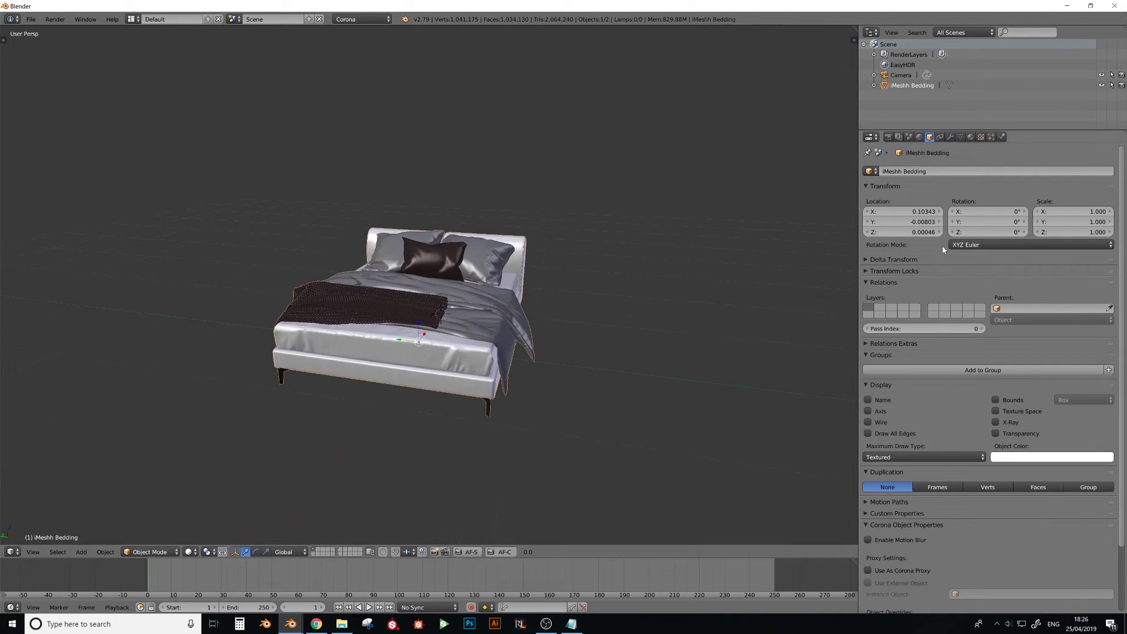
left_click(951, 137)
left_click(933, 174)
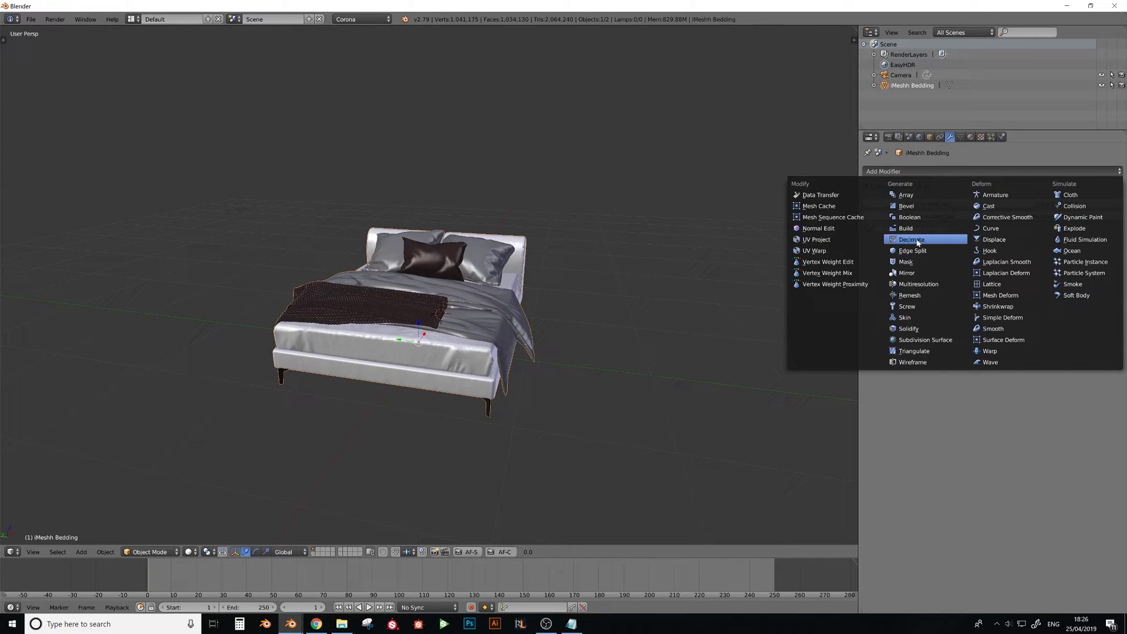
left_click(936, 239)
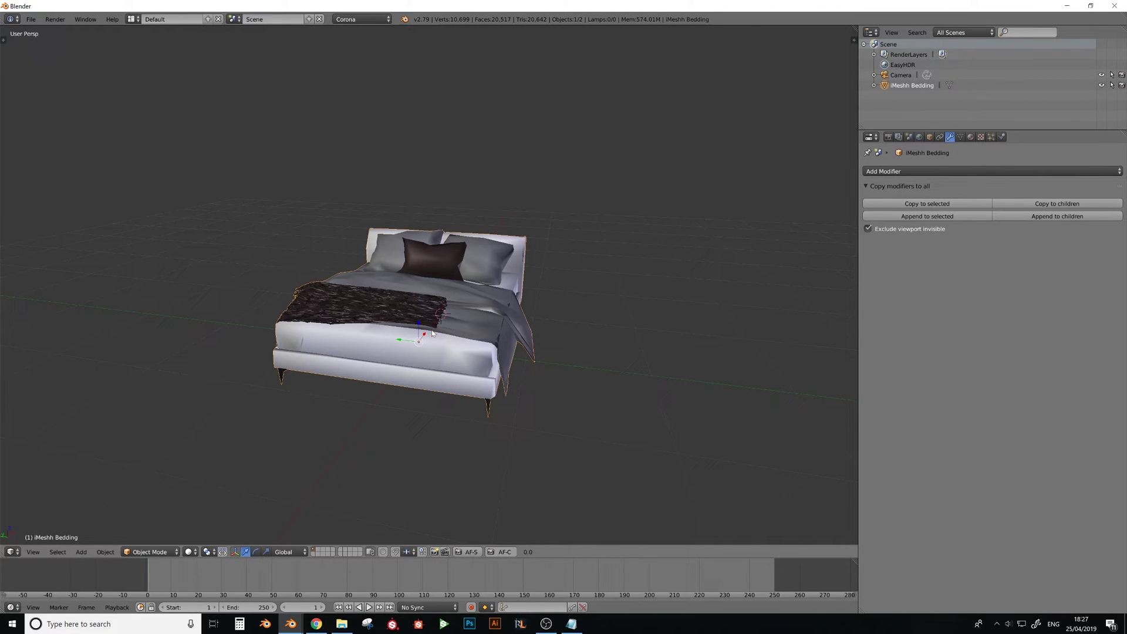
- Add a plane beneath the bed and scale it up into a floor extending well past the bed
scroll(432, 333, "down", 5)
key("shift+a")
left_click(464, 308)
middle_click_drag(473, 309, 487, 315)
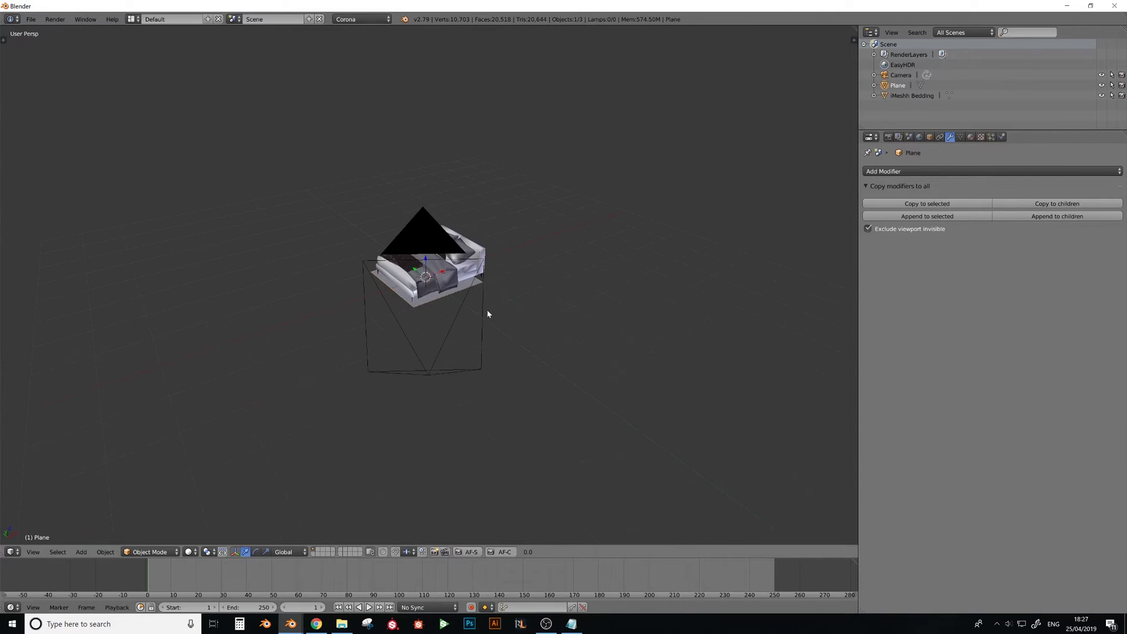
key("s")
left_click(566, 312)
- Extrude the floor plane's edge behind the headboard upward along Z to form a wall, and return to Object Mode
key("Tab")
right_click(549, 287)
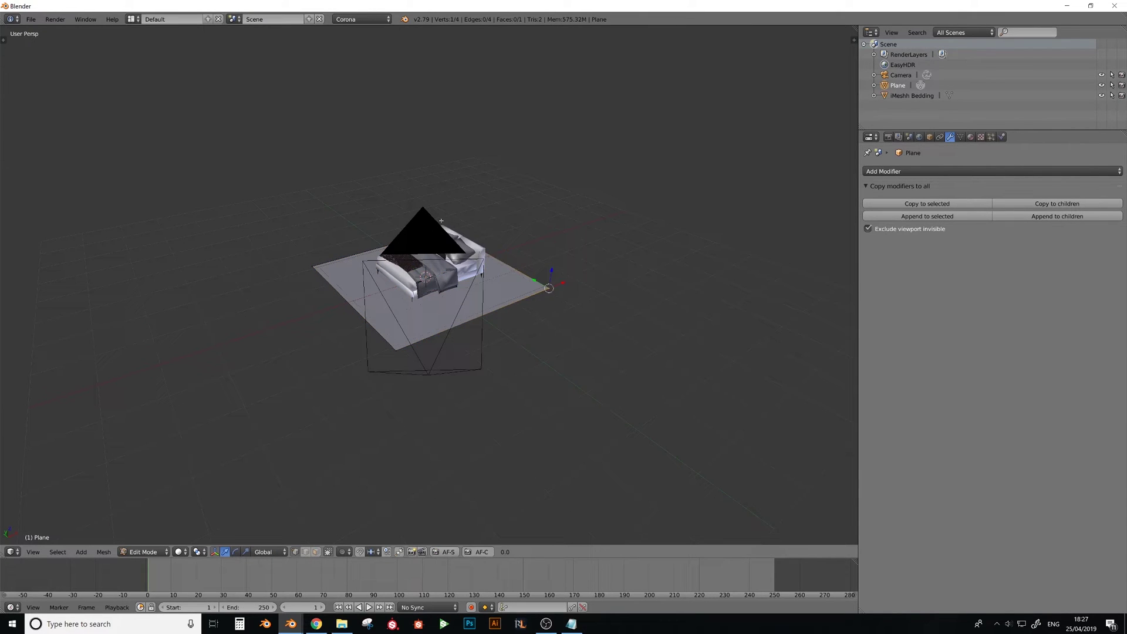
middle_click_drag(441, 221, 558, 298)
right_click(525, 298, "shift")
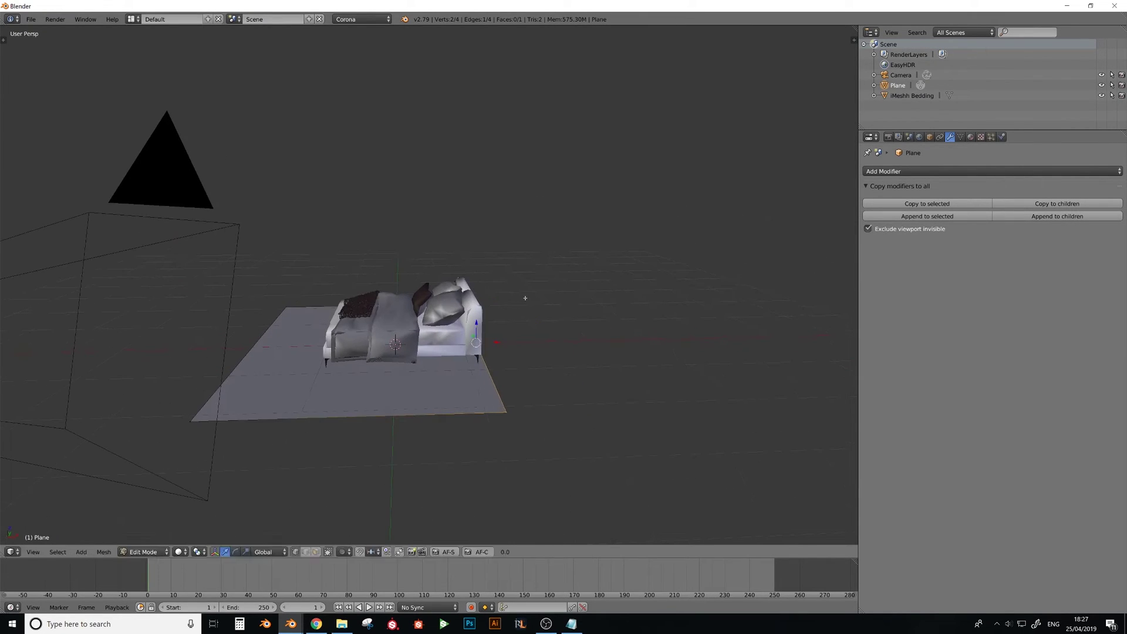
key("e")
key("z")
left_click(520, 189)
key("Tab")
- Move the bed along the X axis so its headboard sits against the wall
right_click(446, 317)
middle_click_drag(446, 317, 481, 316)
scroll(478, 317, "up", 3)
key("g")
key("x")
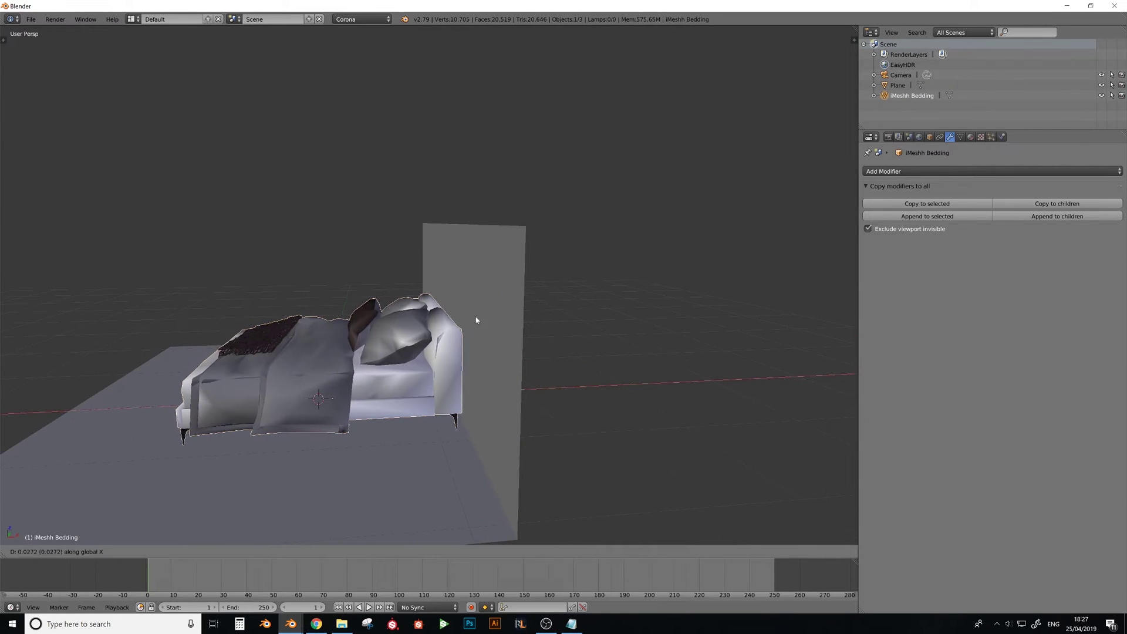
left_click(493, 312)
- Create a new material on the combined floor and wall plane
middle_click_drag(494, 311, 368, 328)
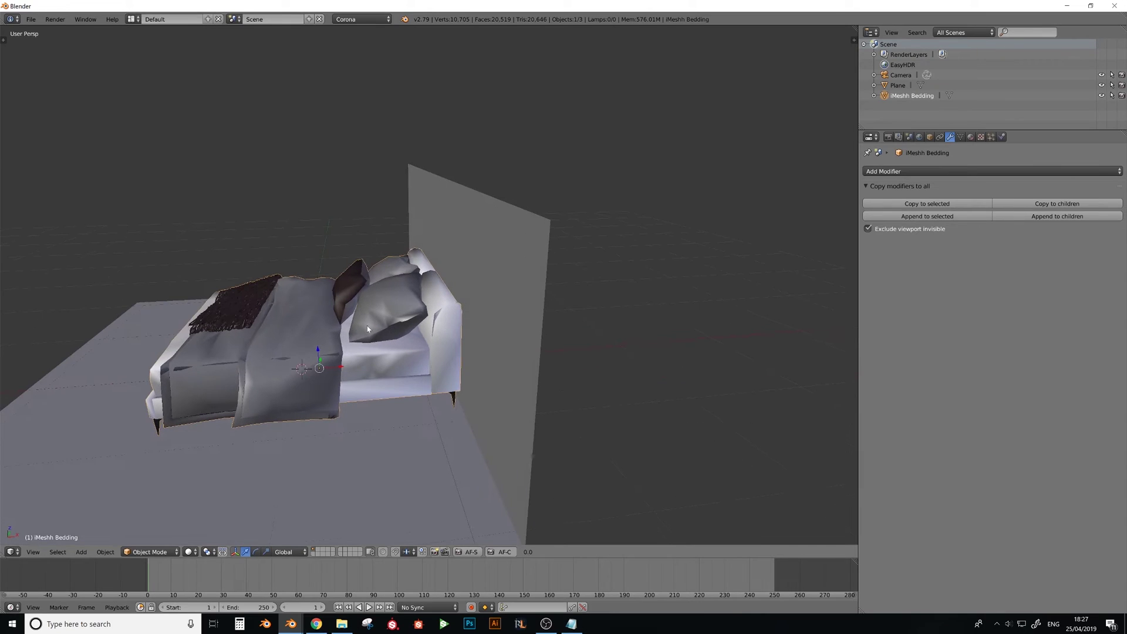
middle_click_drag(453, 311, 475, 329)
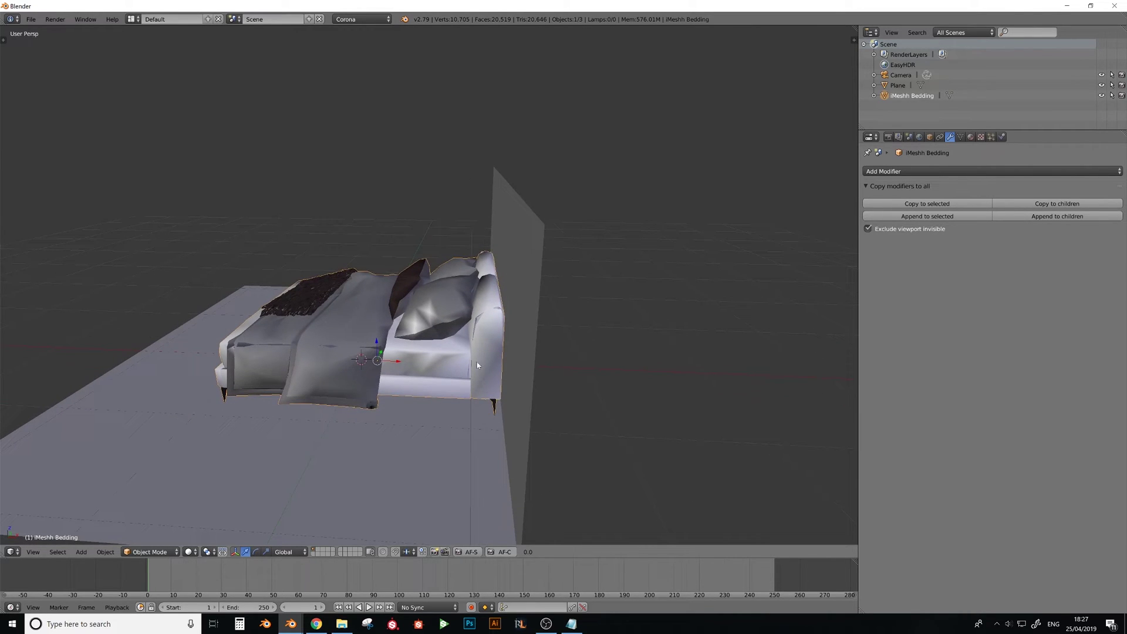
right_click(506, 304)
left_click(971, 137)
left_click(945, 204)
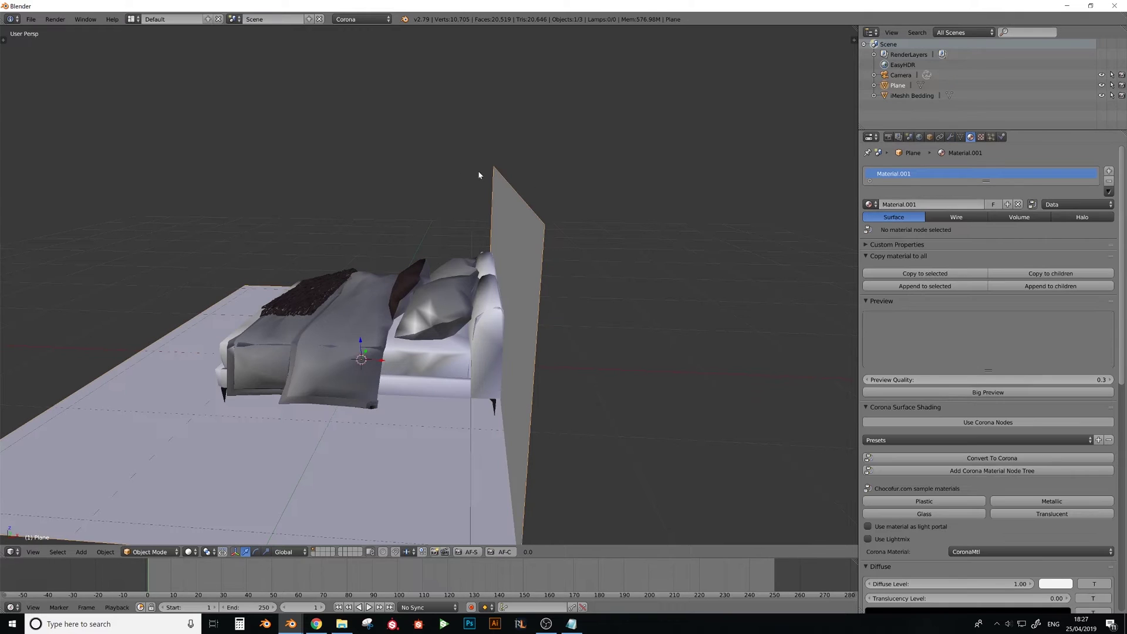
- Switch to the camera view and walk the camera forward until the bed fills most of the frame
key("KP_0")
key("shift+f")
key("w")
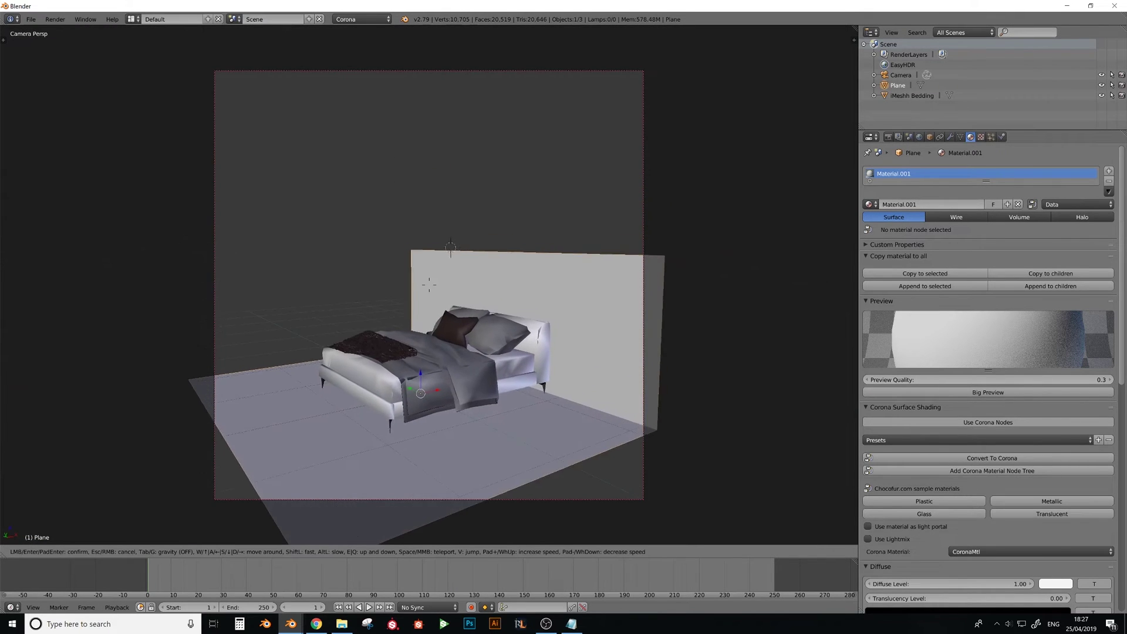
left_click(429, 286)
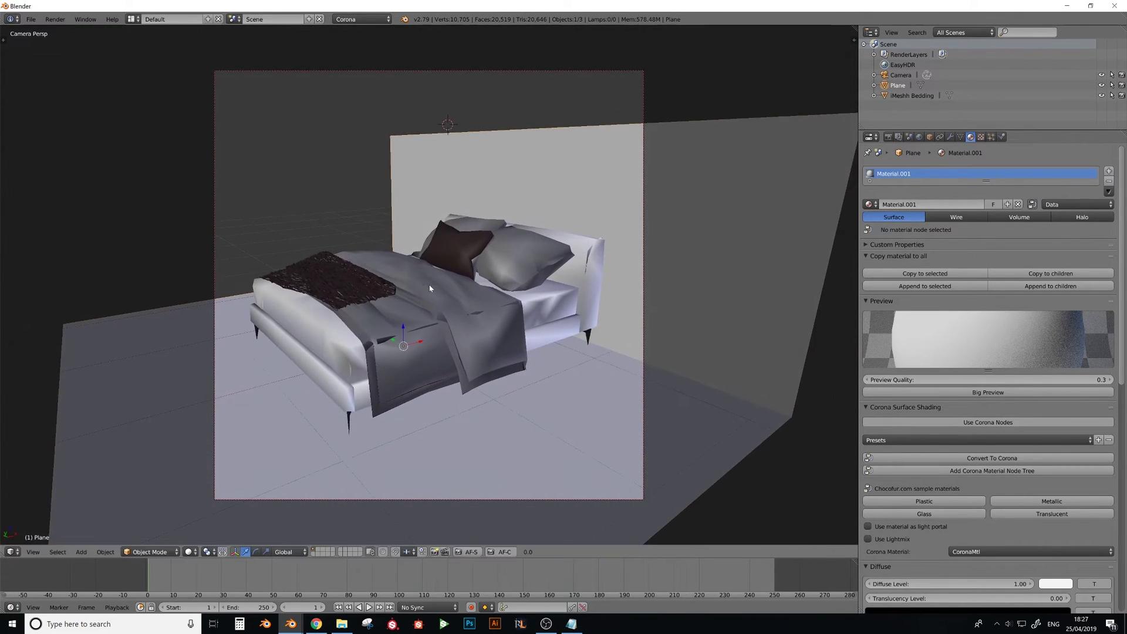
- Render the decimated bed scene with Corona, then close the render and return to the 3D view
key("F12")
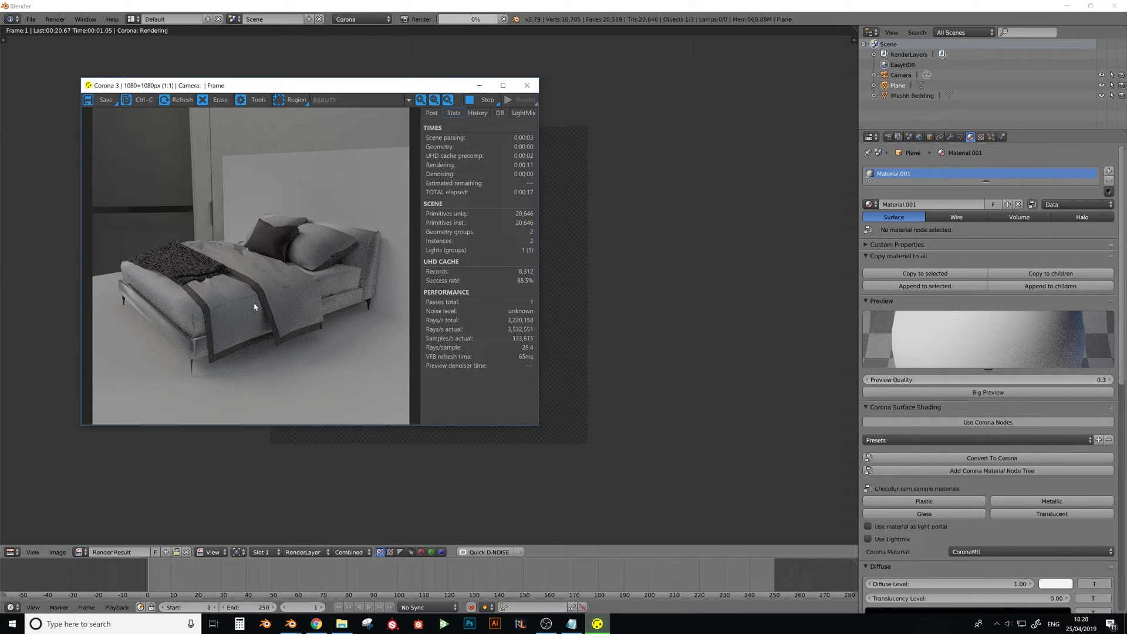
left_click(526, 85)
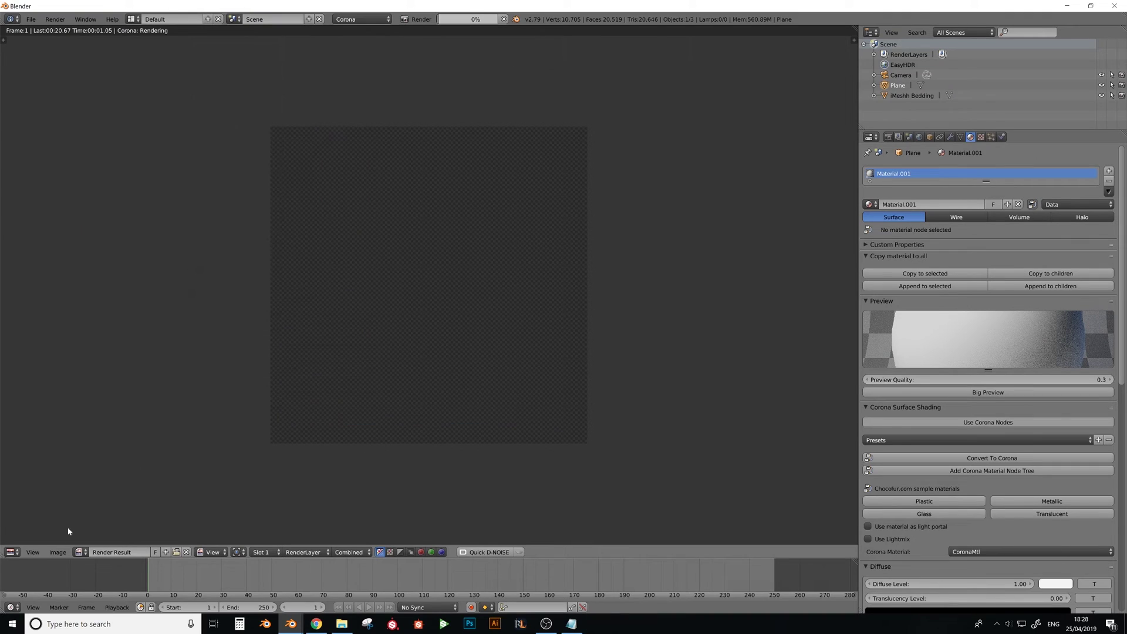
left_click(14, 552)
left_click(20, 540)
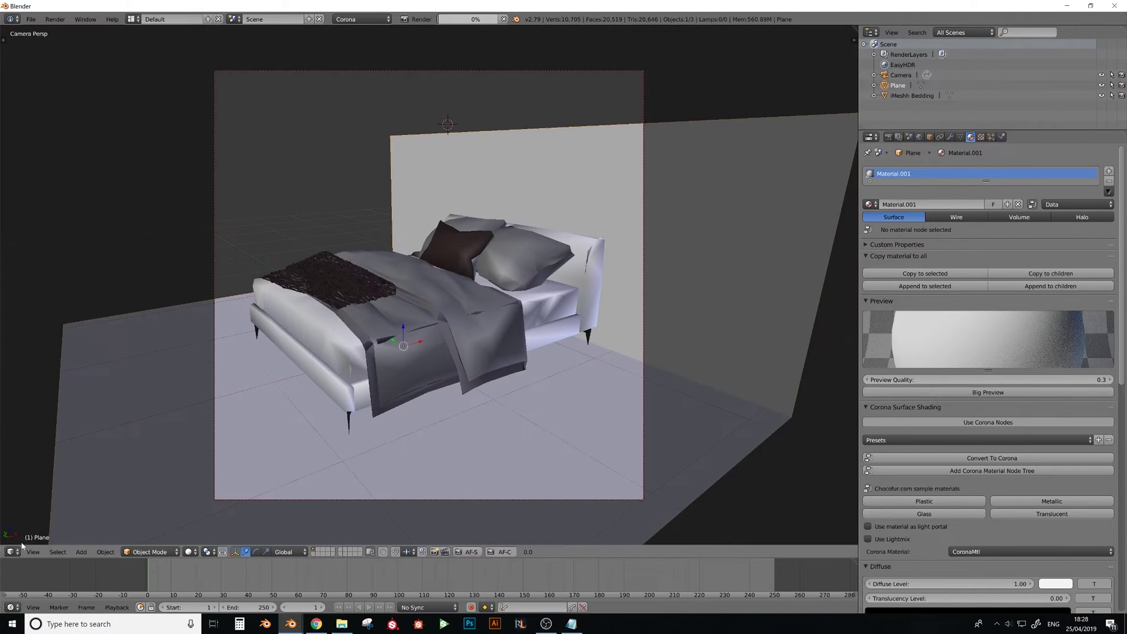
- Set the bed to use as a Corona proxy with an external object, loading BedProxy Export.cgeo from the Proxy 2 folder
right_click(411, 390)
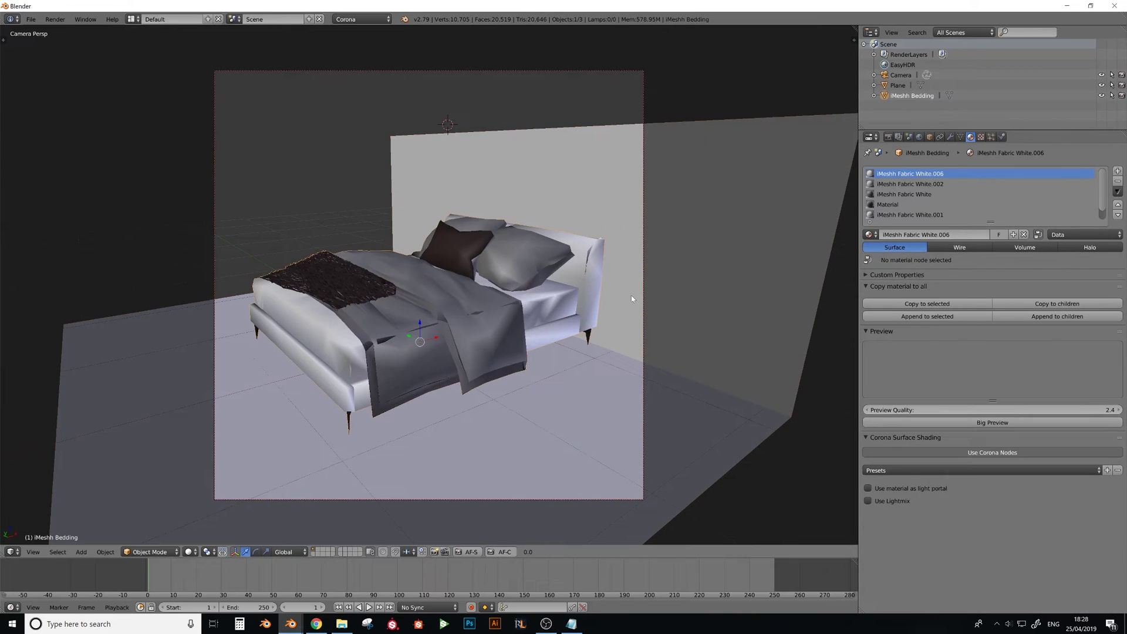
left_click(929, 137)
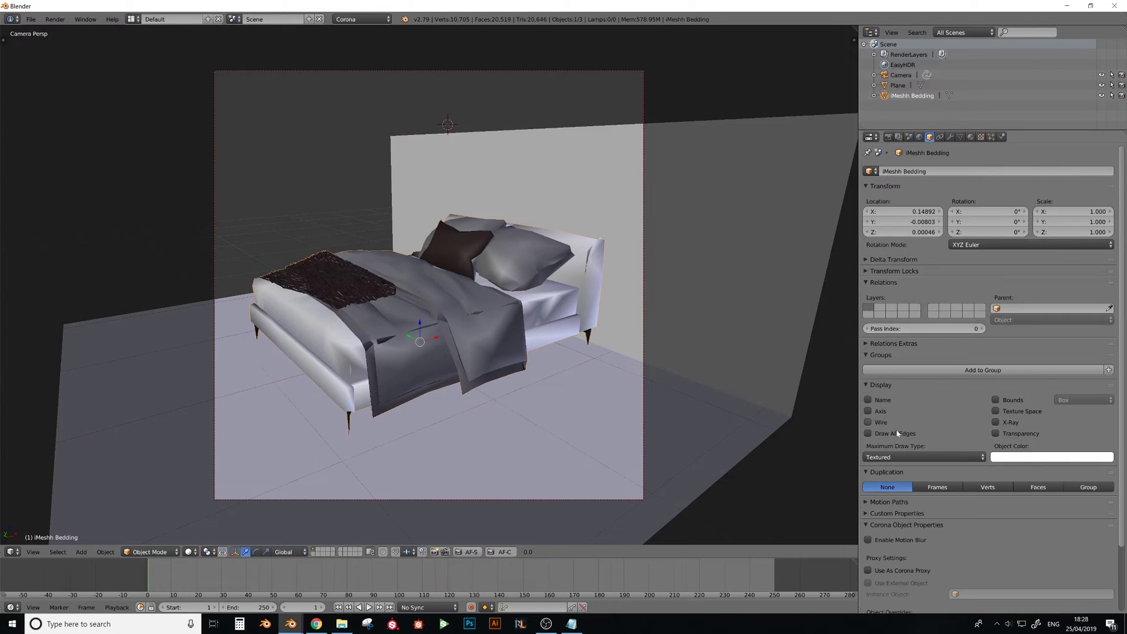
scroll(894, 554, "down", 5)
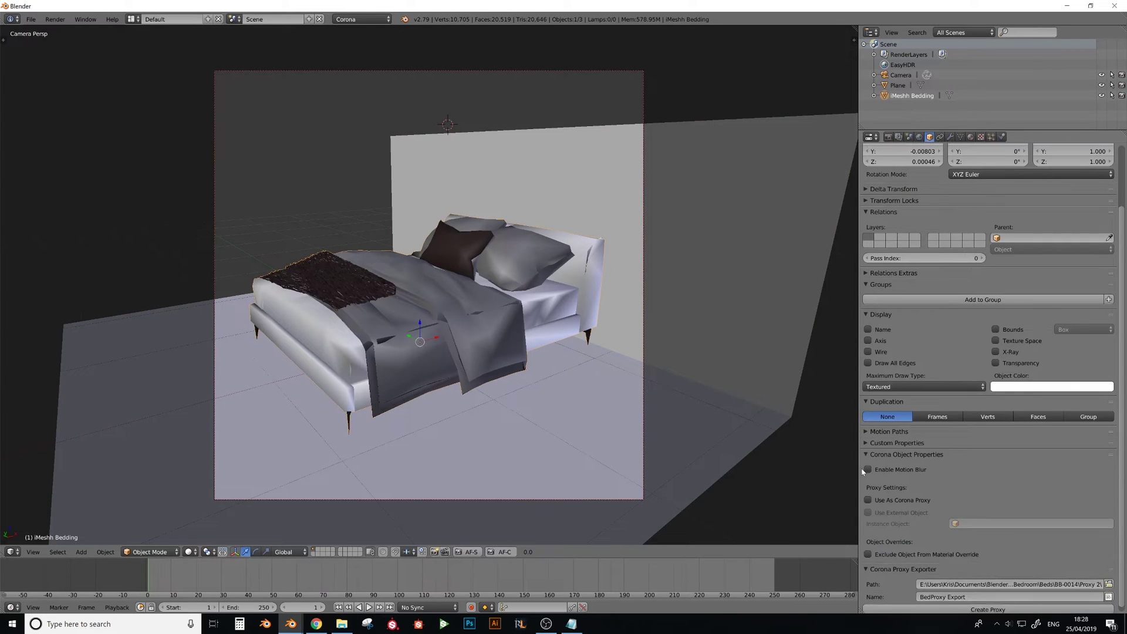
left_click(876, 496)
left_click(873, 508)
left_click(1108, 520)
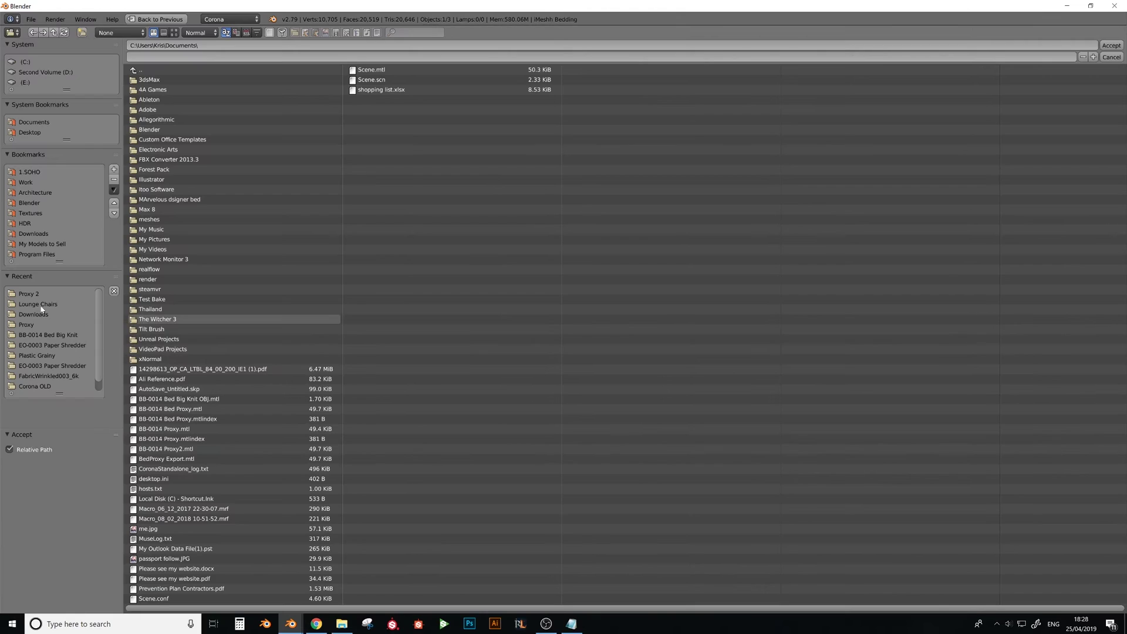
double_click(176, 320)
double_click(204, 82)
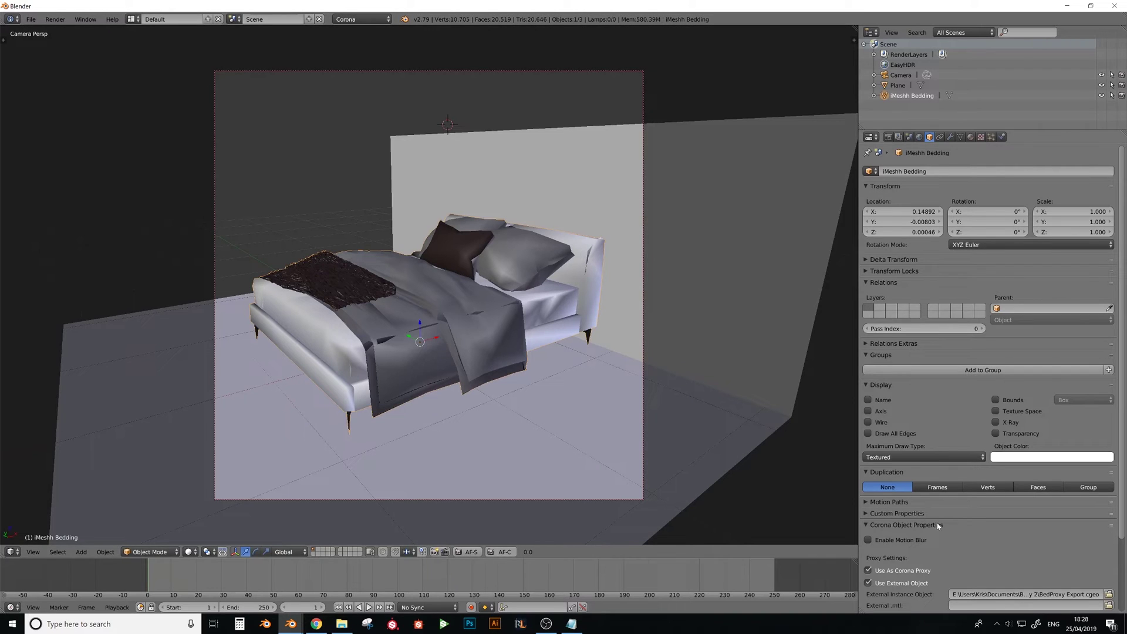
- Load BedProxy Export.mtl from the Proxy 2 folder as the bed proxy's external material file
scroll(1092, 546, "down", 2)
left_click(1109, 559)
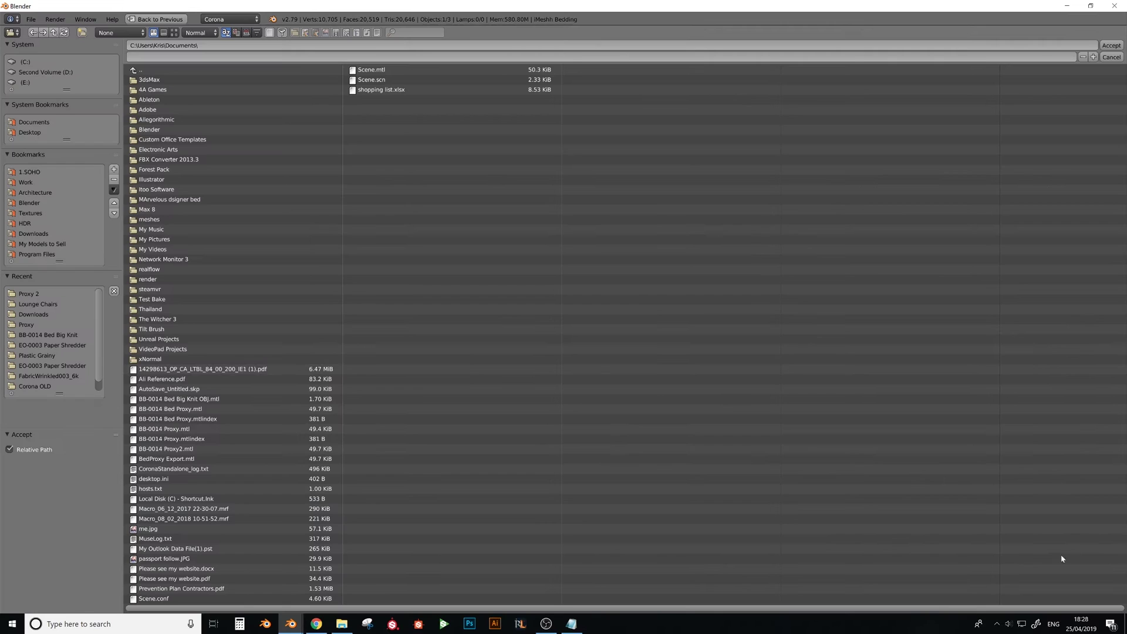
left_click(73, 294)
double_click(182, 90)
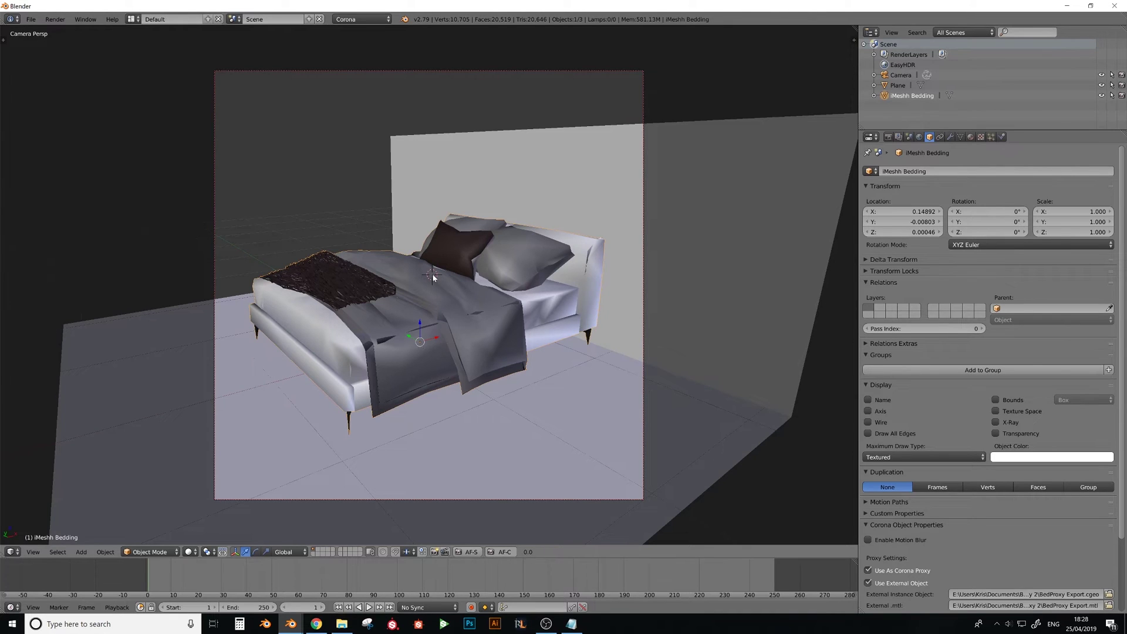
- Render the bed proxy scene with Corona, inspect the enlarged result, and return to the 3D view
key("F12")
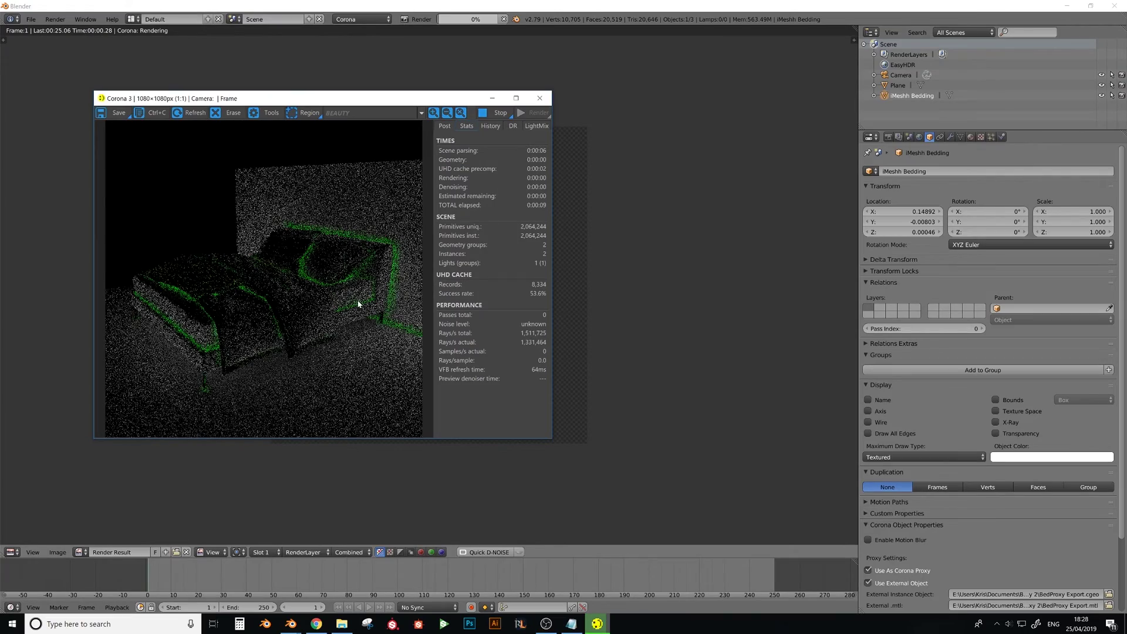
left_click(519, 98)
scroll(468, 341, "up", 1)
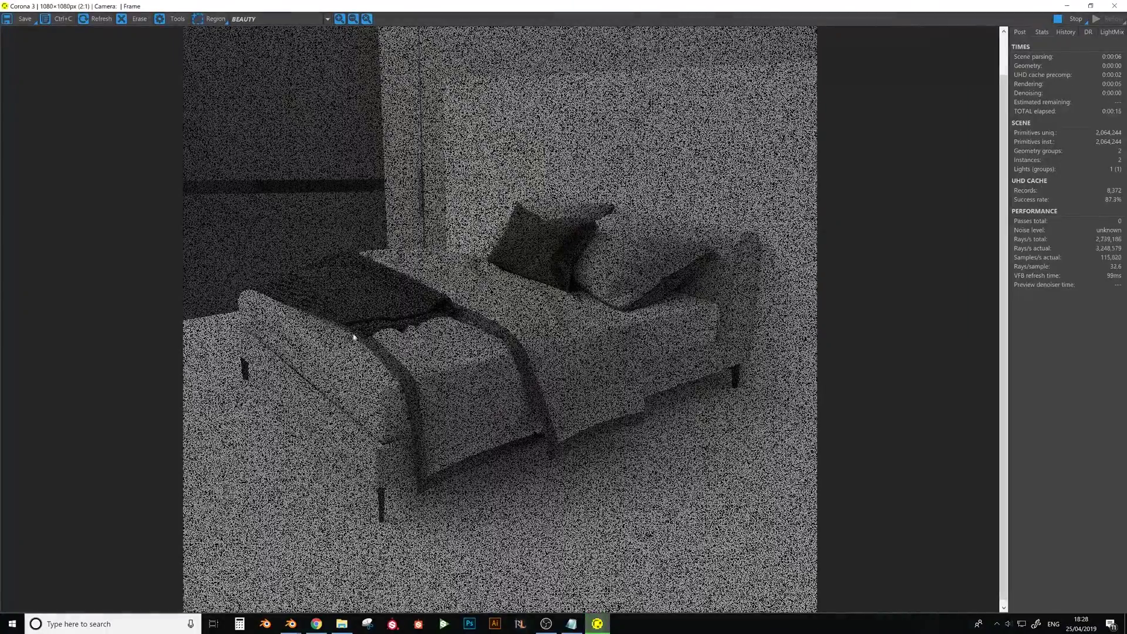
scroll(395, 297, "up", 1)
scroll(652, 286, "down", 2)
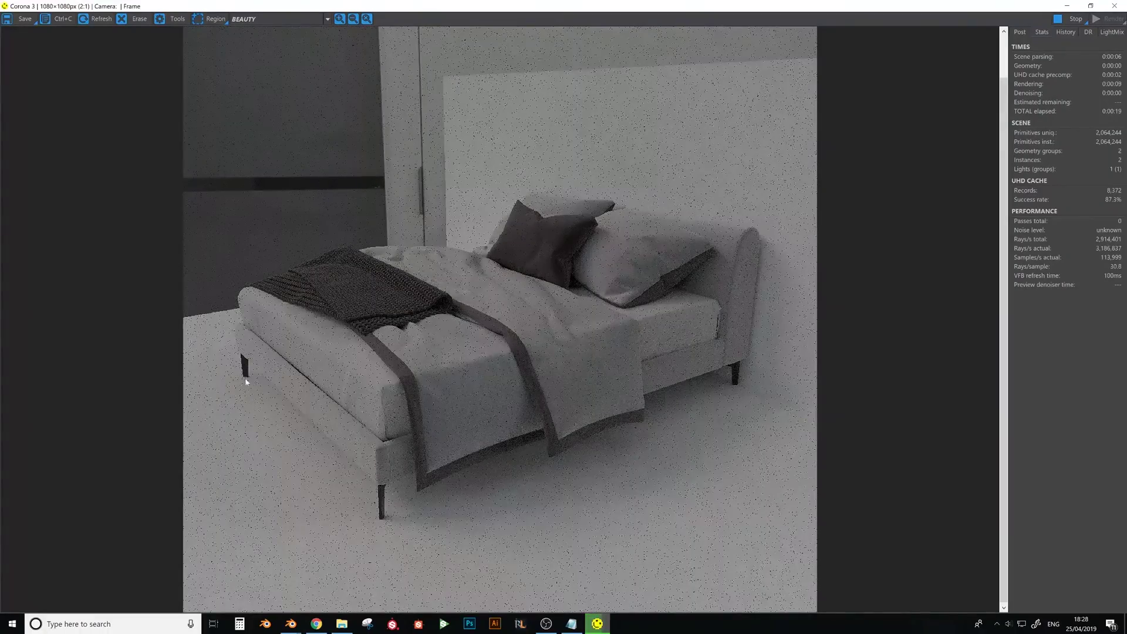
scroll(514, 335, "down", 1)
scroll(511, 335, "up", 1)
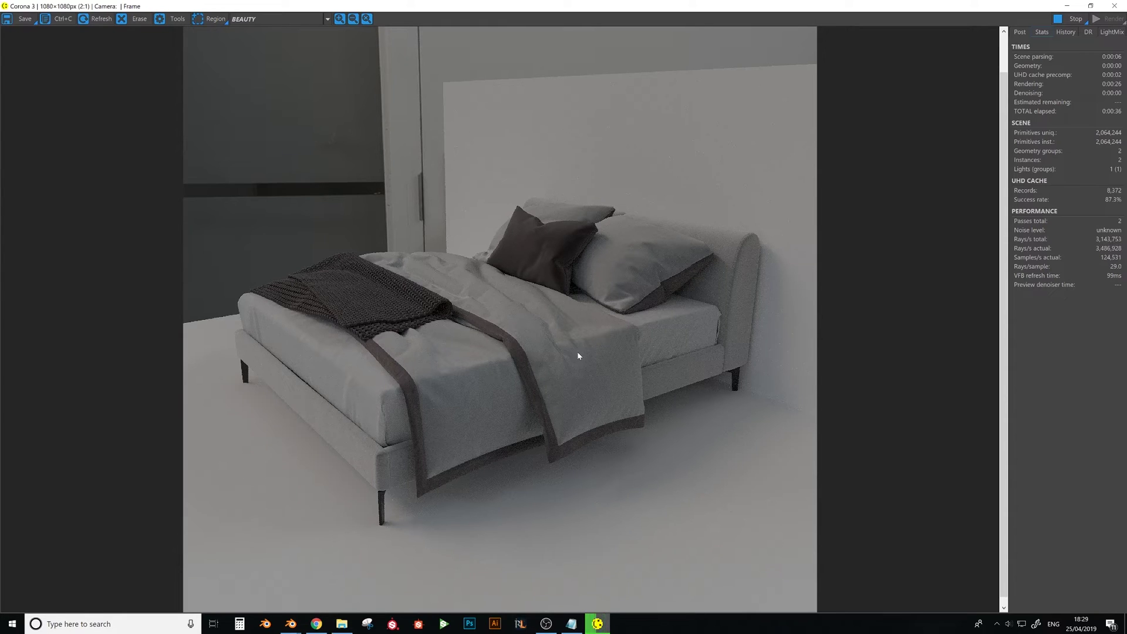
left_click(1121, 7)
left_click(33, 552)
left_click(26, 540)
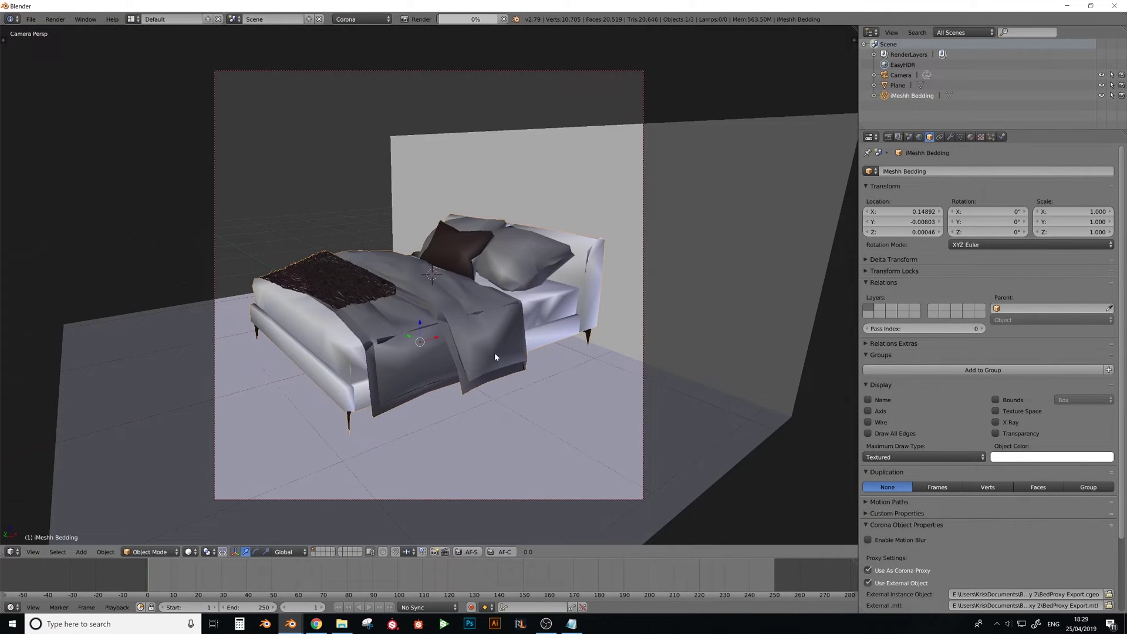
- Switch to Calculator and multiply 500 by 10 and 60 by 10, then return to Blender
middle_click_drag(494, 353, 485, 296)
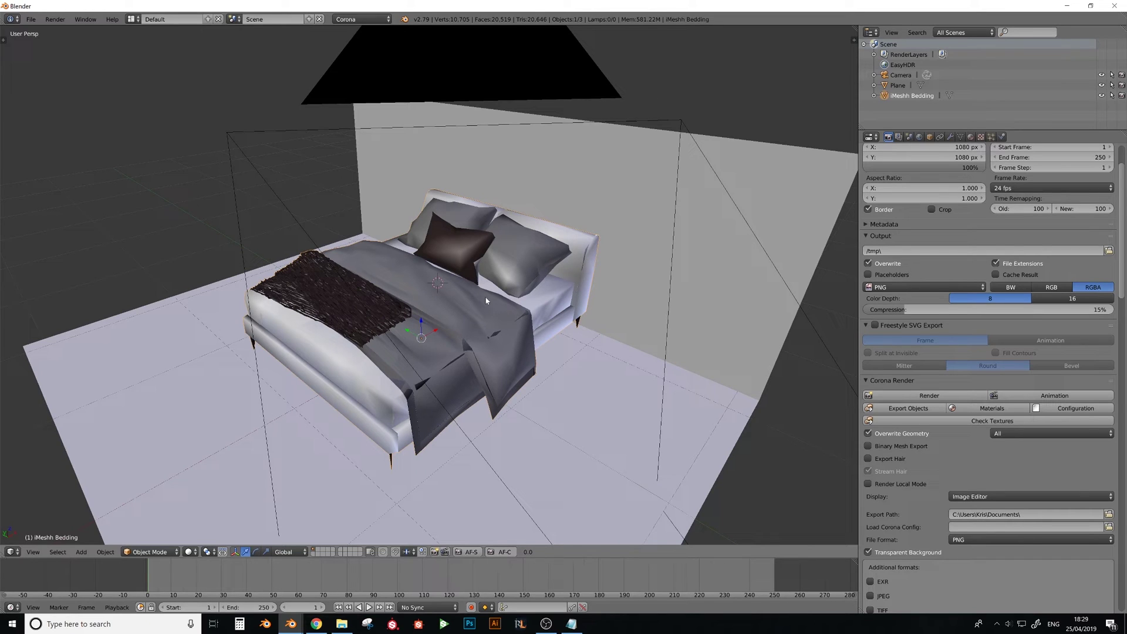
left_click(240, 623)
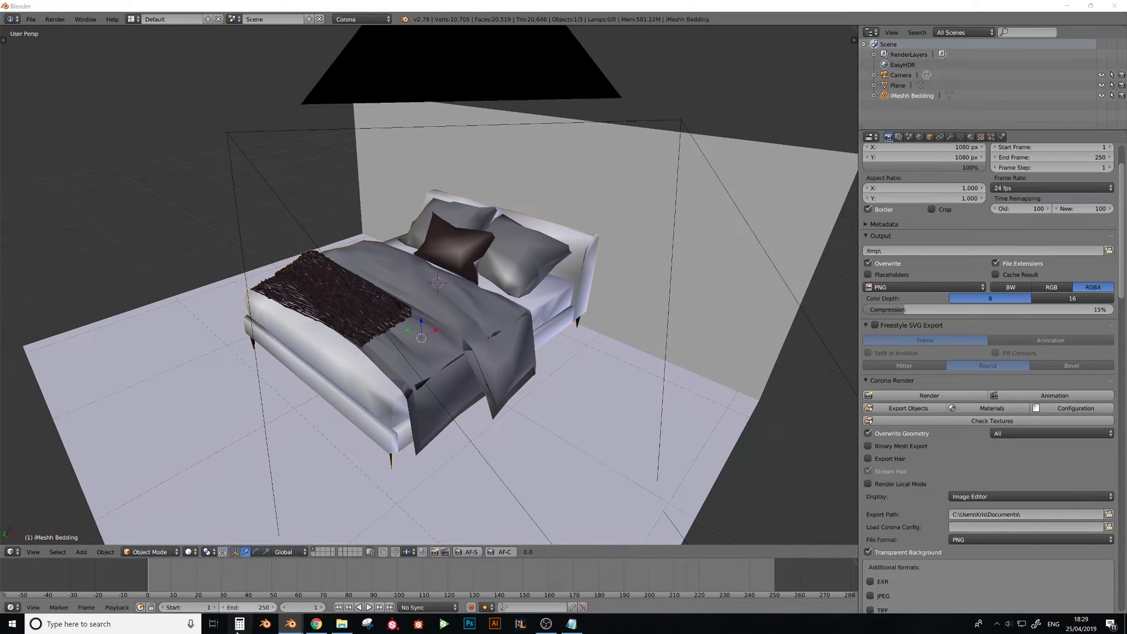
type("500")
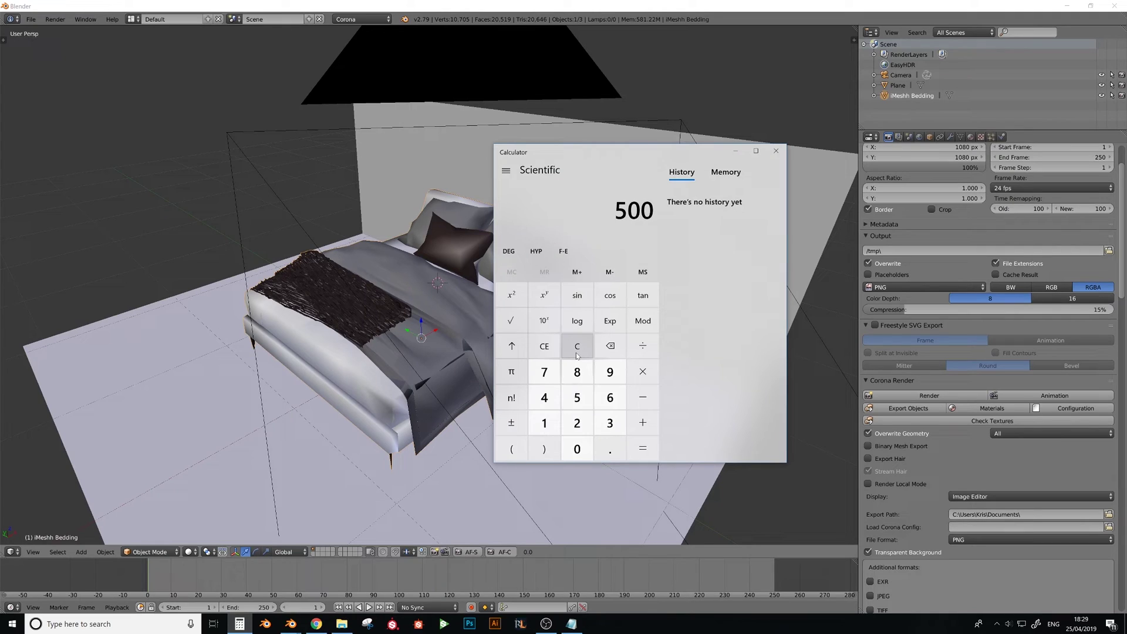
key("asterisk")
type("10")
key("Return")
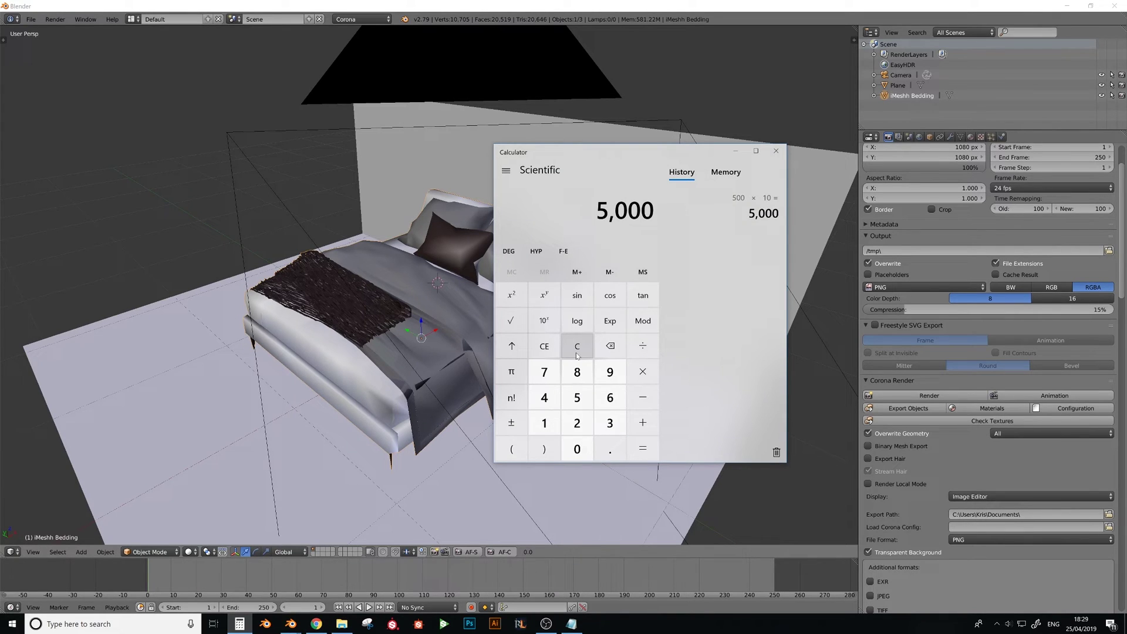
type("600")
key("BackSpace")
type("*10")
key("Return")
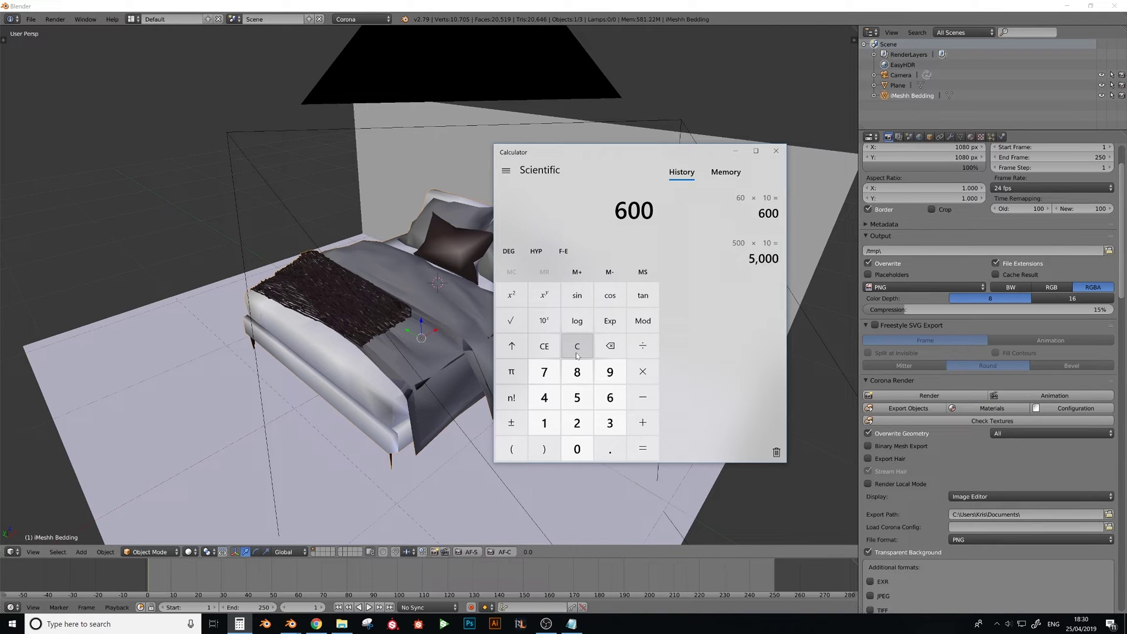
left_click(776, 151)
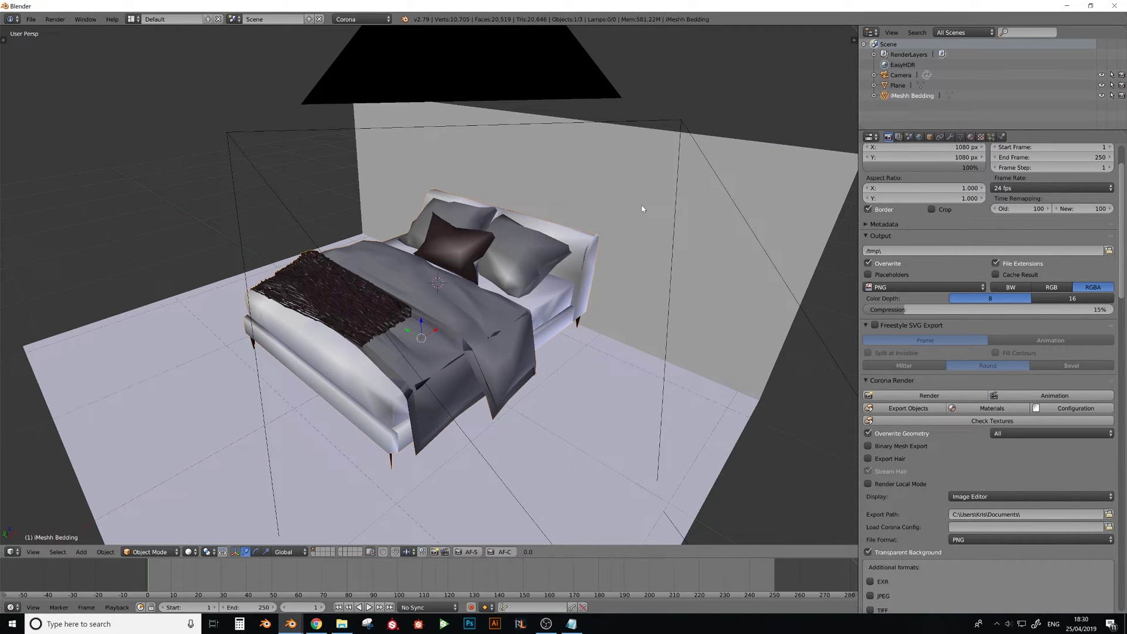
- Revert the scene through the undo history to the earlier Use As Corona Proxy entry, before the bed was decimated
middle_click_drag(531, 201, 553, 190)
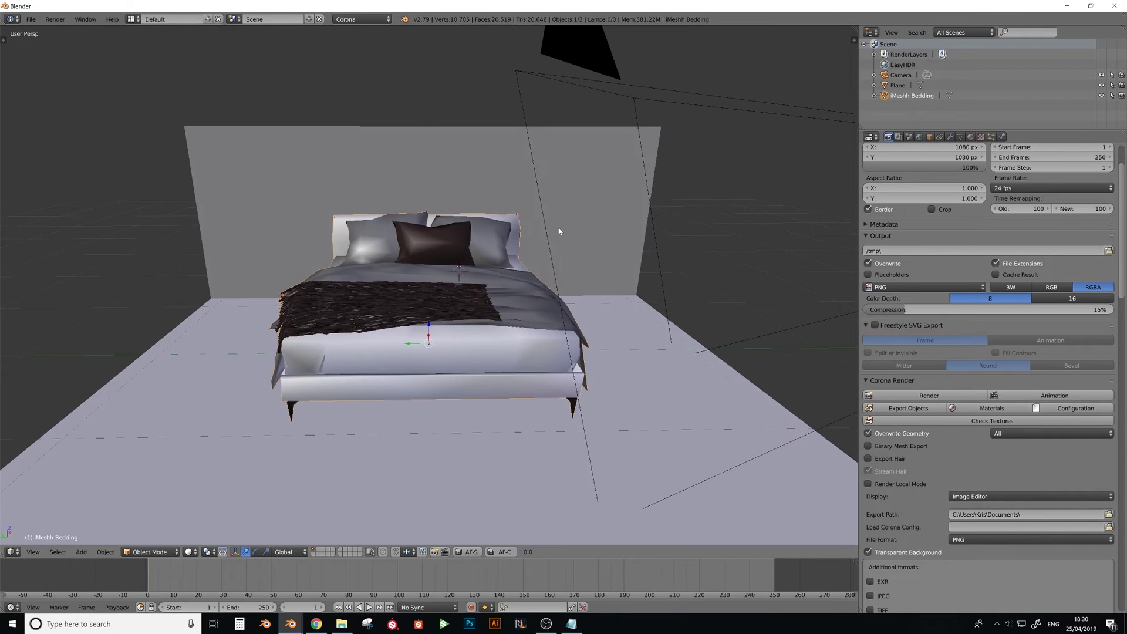
middle_click_drag(559, 230, 427, 295)
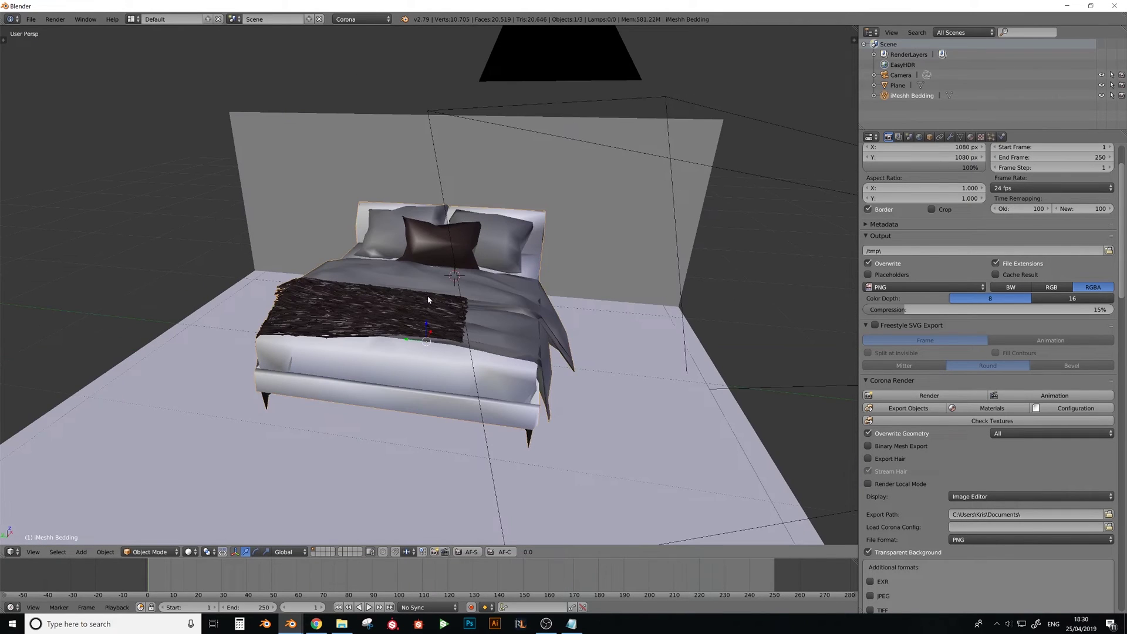
key("space")
type("undo")
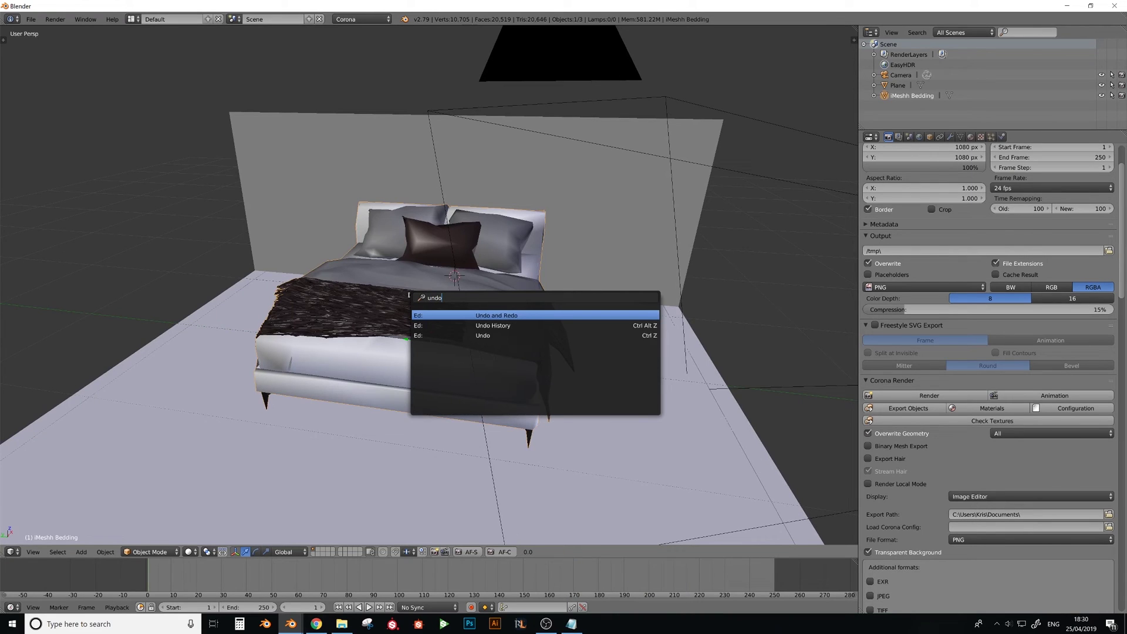
left_click(494, 325)
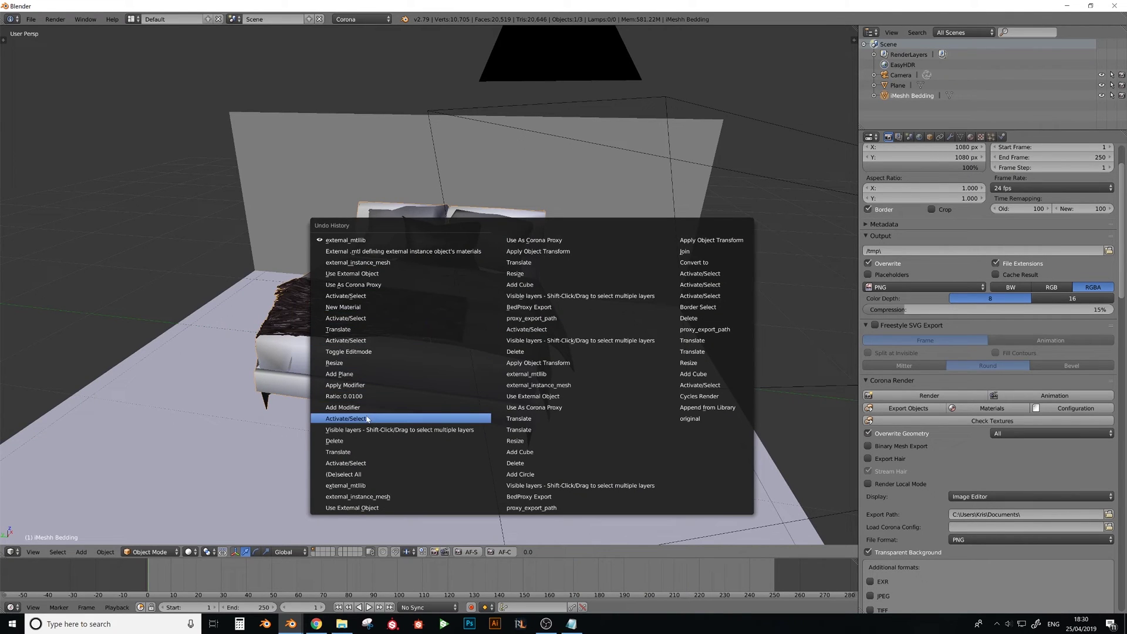
left_click(504, 241)
- View the bed through the camera and set the Corona Overwrite Geometry mode to Only Modified
key("KP_0")
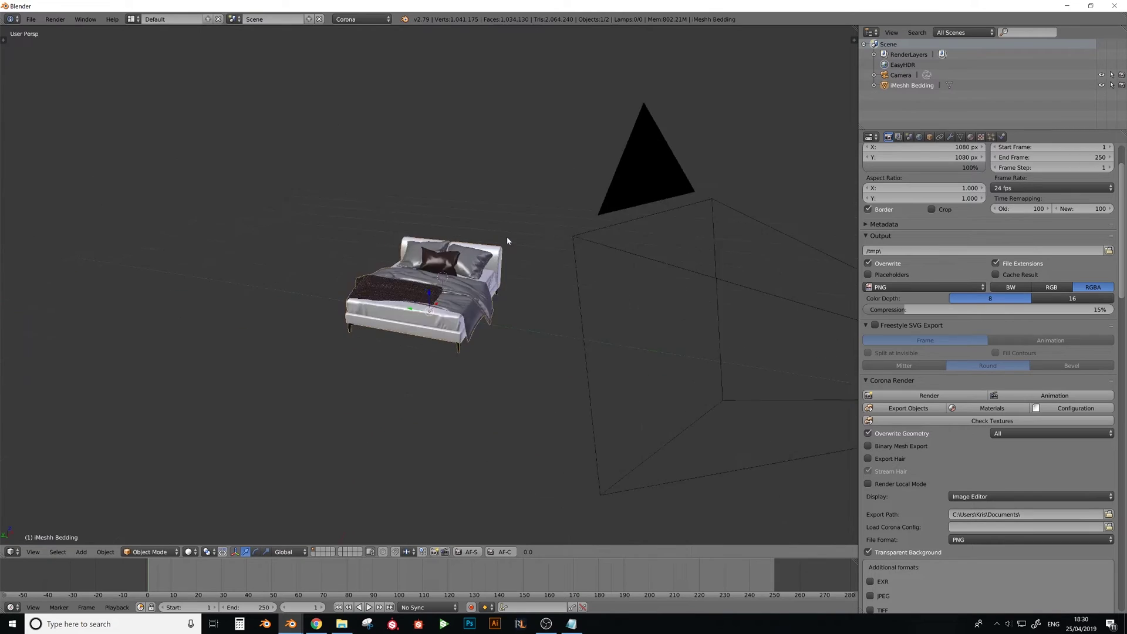
scroll(508, 240, "up", 6)
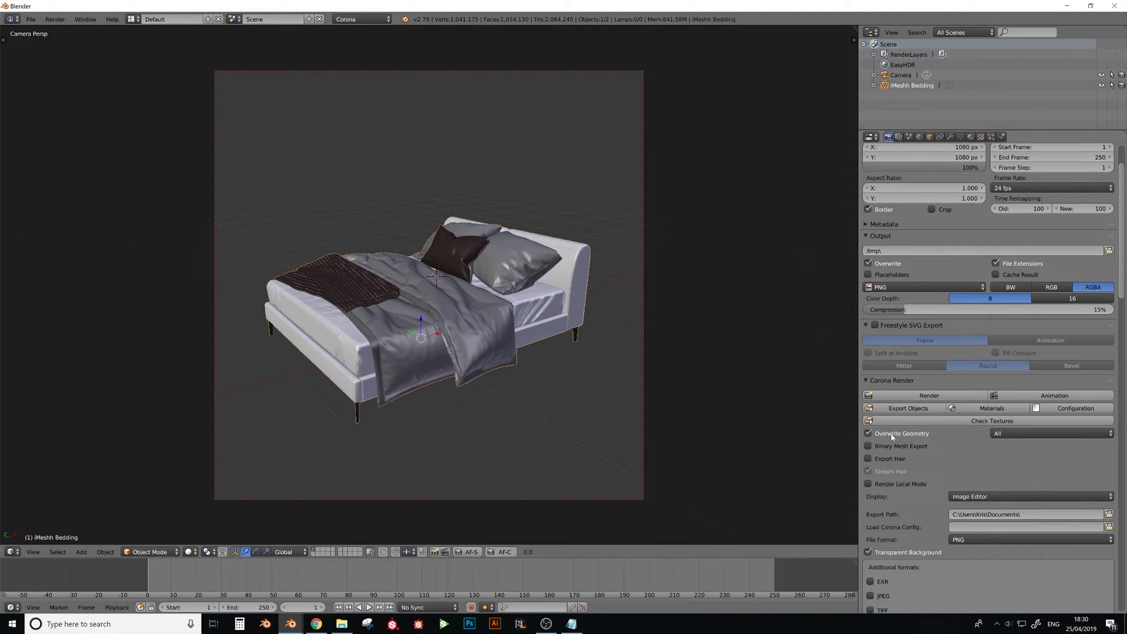
left_click(1011, 434)
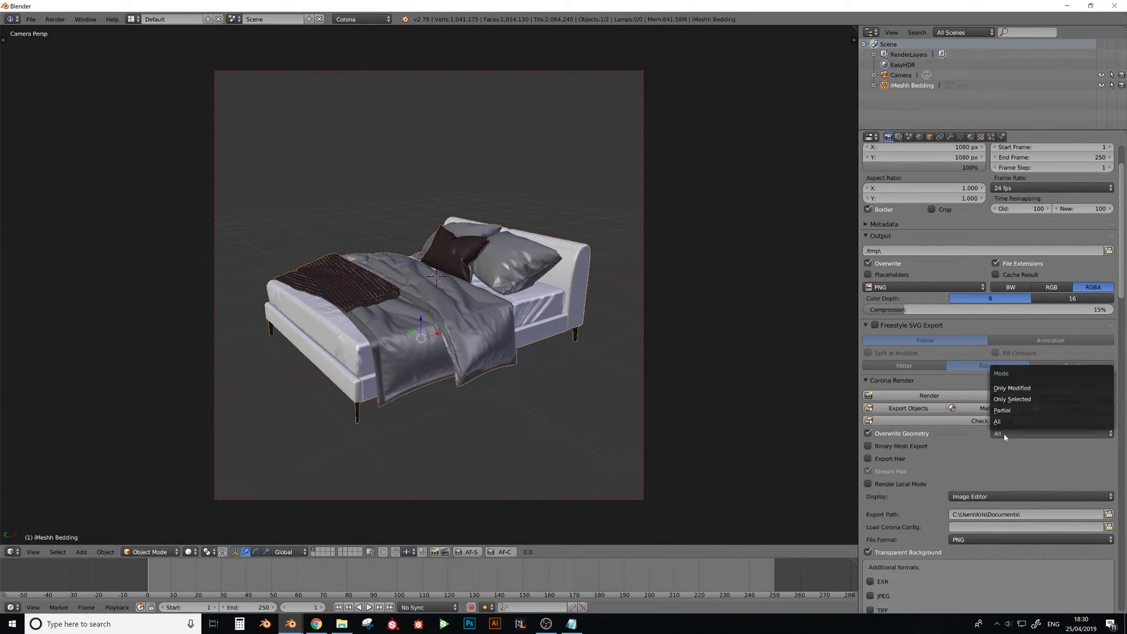
left_click(1018, 391)
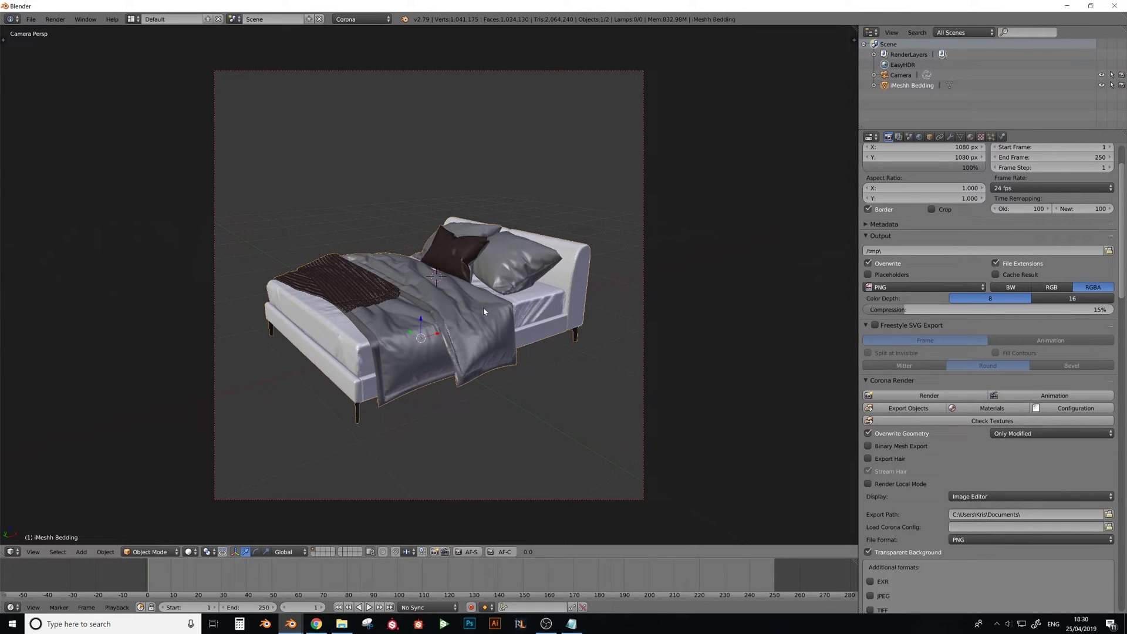
left_click(85, 19)
left_click(106, 80)
left_click(85, 18)
left_click(106, 81)
mouse_move(226, 85)
left_mouse_down()
mouse_move(262, 97)
mouse_move(212, 75)
left_mouse_up()
left_click(455, 76)
- Select the camera, show its transform properties, and insert location and rotation keyframes at frame 1
right_click(567, 71)
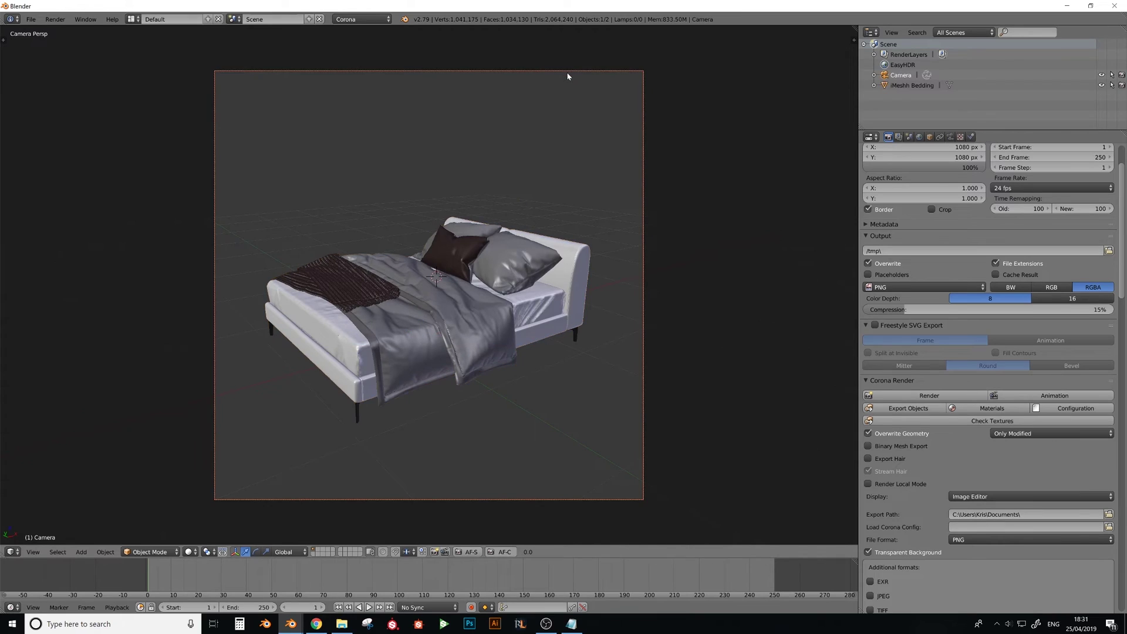
key("n")
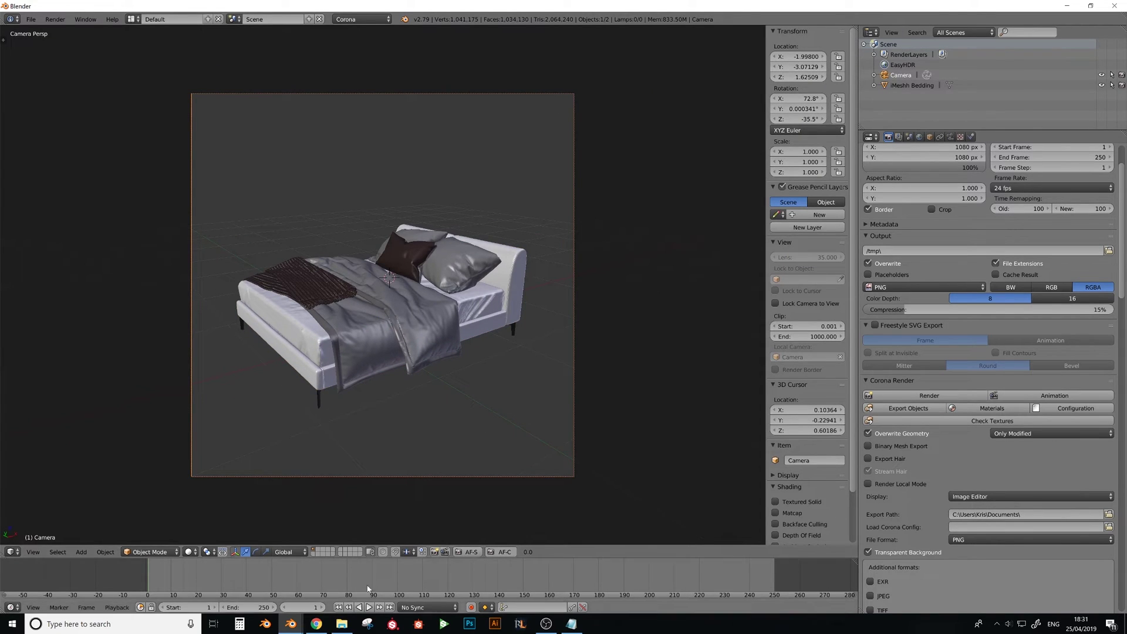
key("i")
key("i")
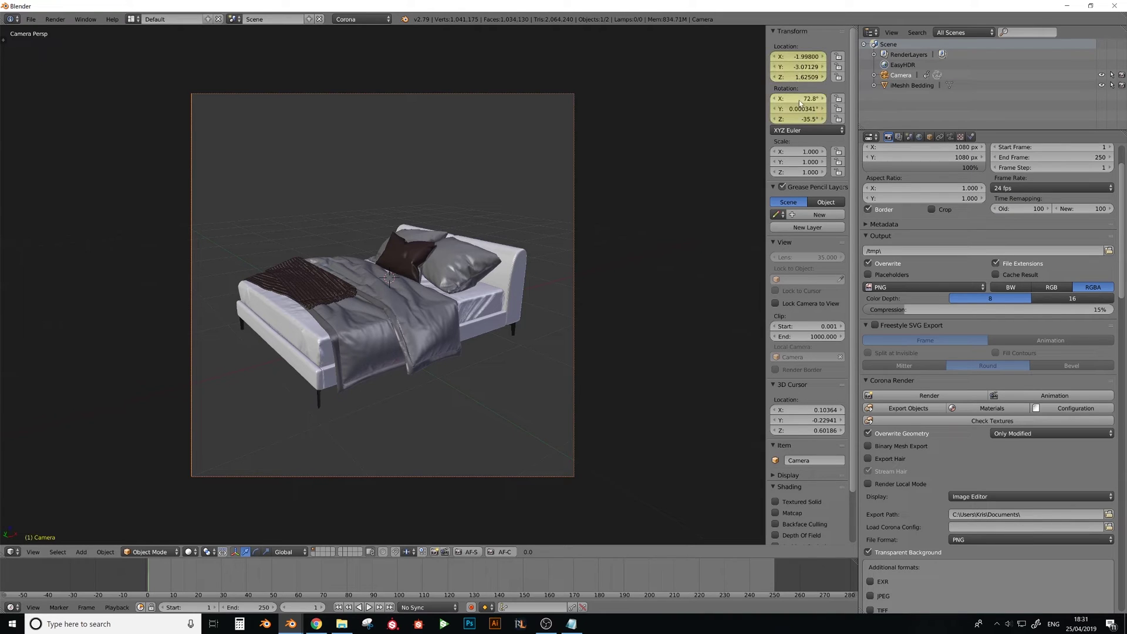
- Go to frame 10, fly the camera round to face the foot of the bed, and keyframe its location and rotation
key("shift+f")
key("a")
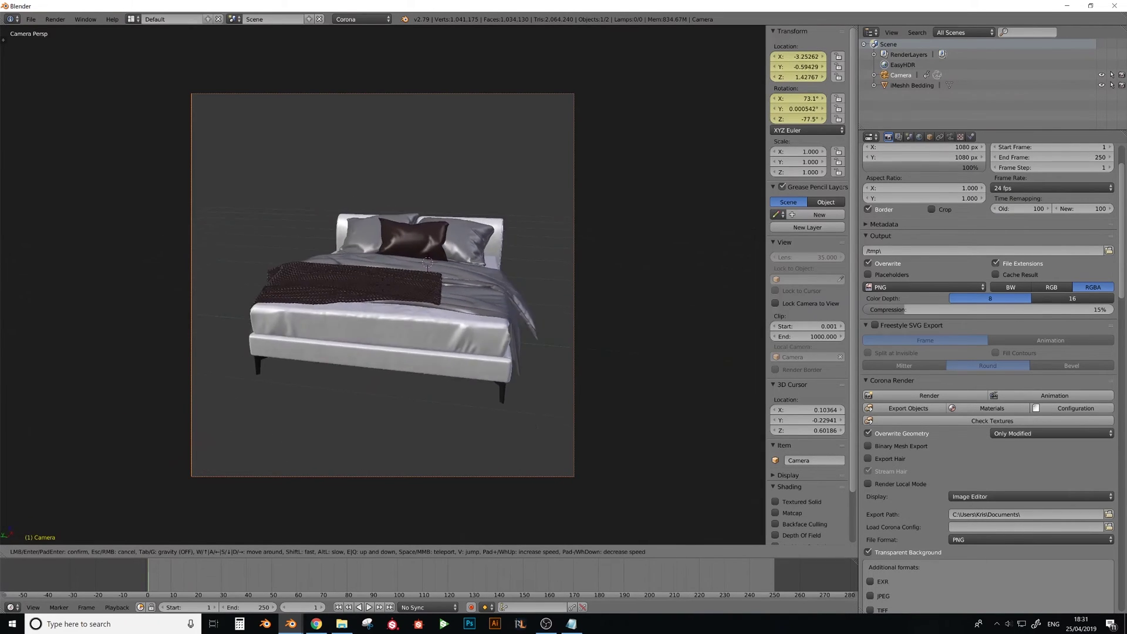
key("d")
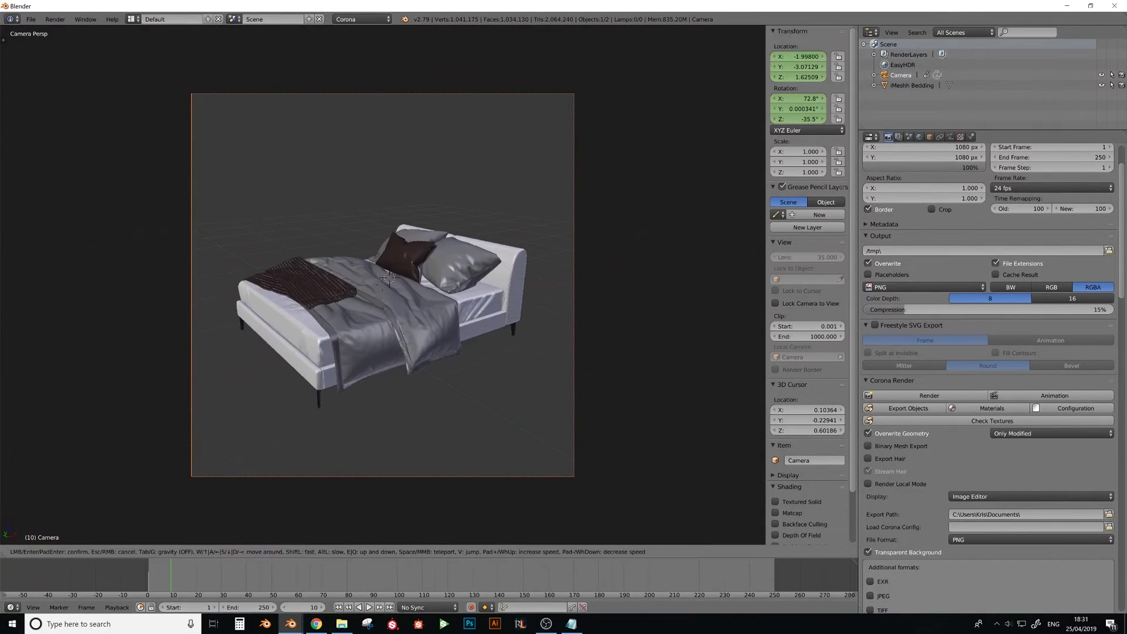
key("a")
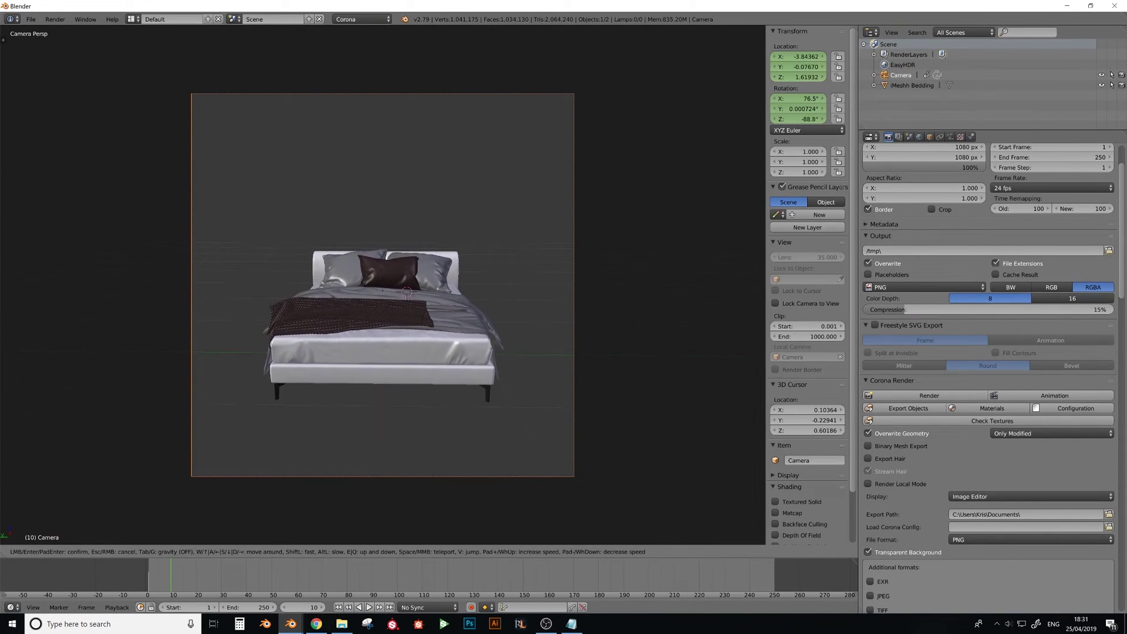
left_click(380, 302)
key("i")
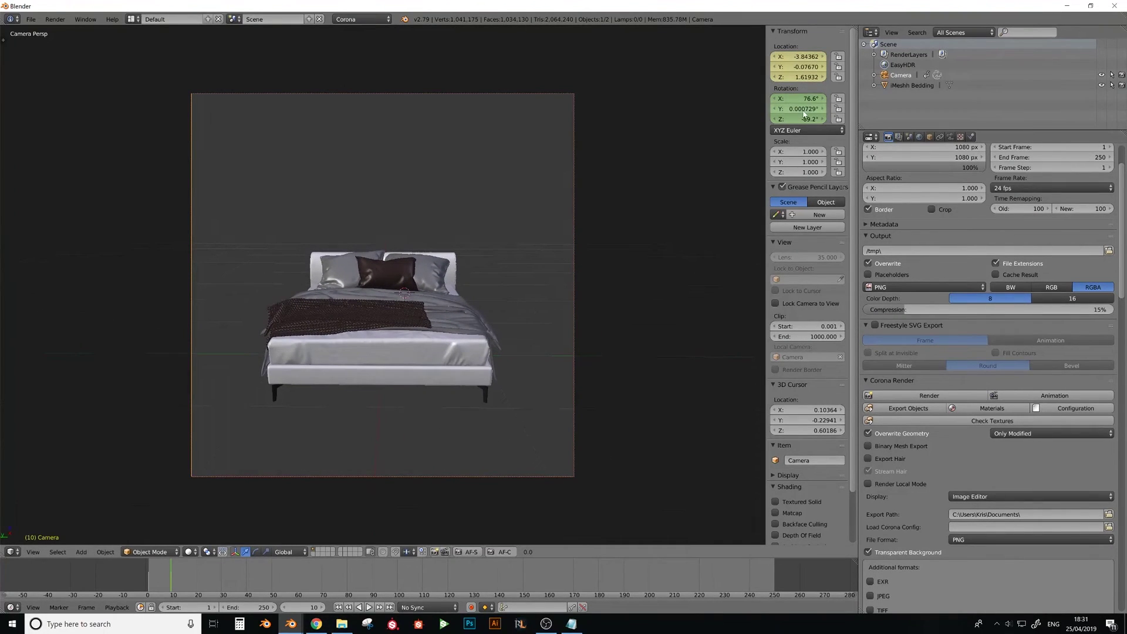
- Fly the camera to the bed's opposite side, replace its location and rotation keyframes at frame 10, and return to frame 1
key("shift+f")
key("a")
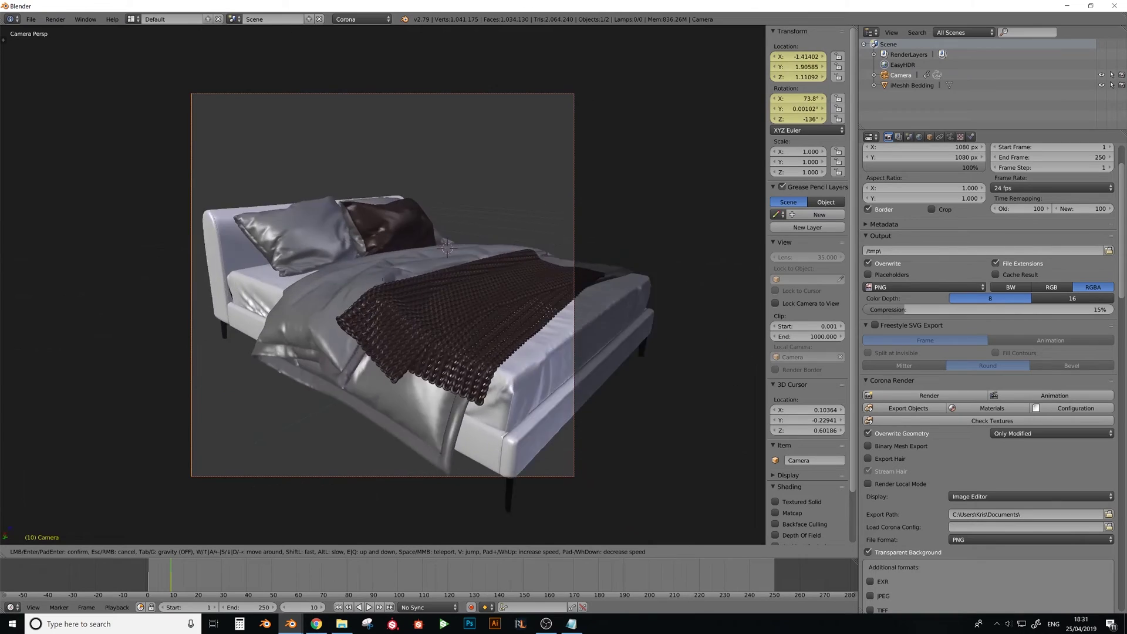
left_click(382, 283)
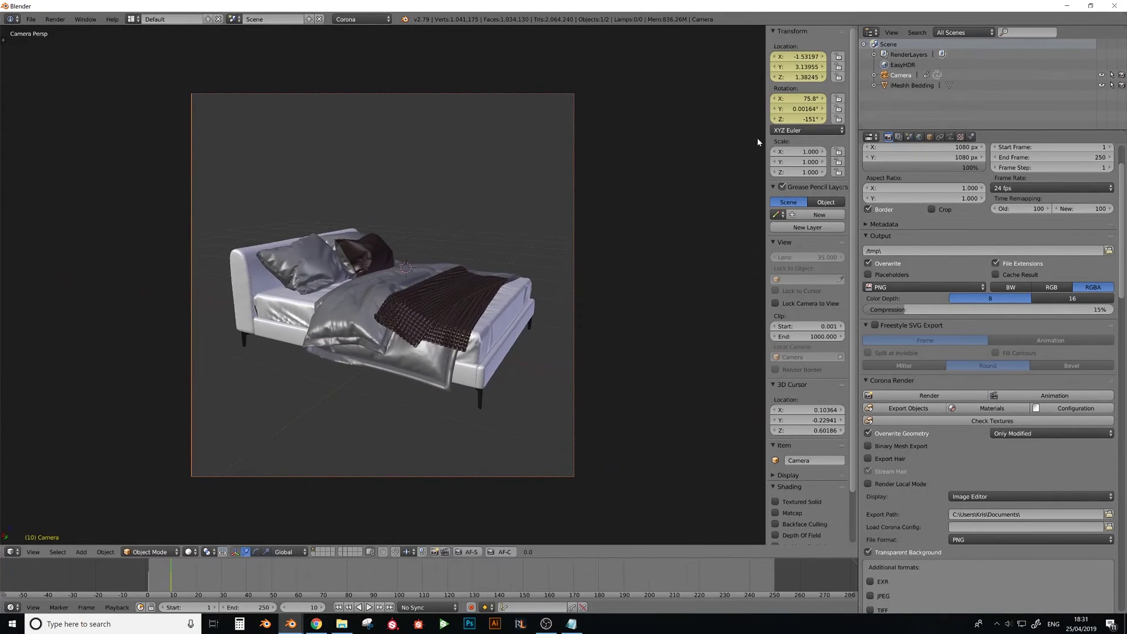
left_click(798, 57)
key("BackSpace")
type("i")
key("Return")
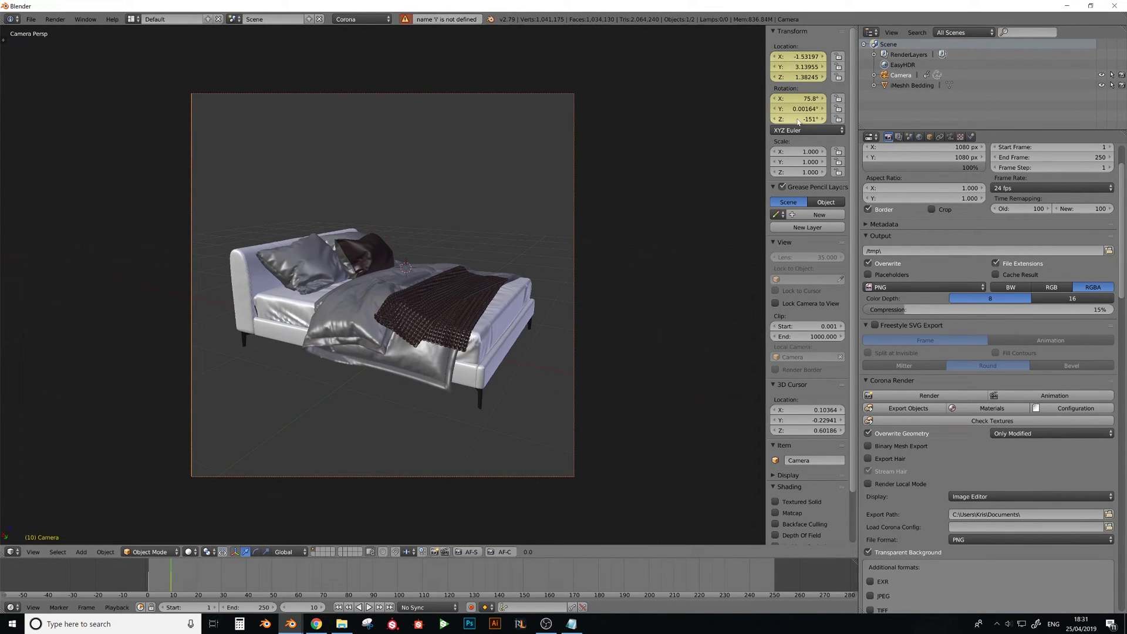
left_click_drag(194, 579, 153, 574)
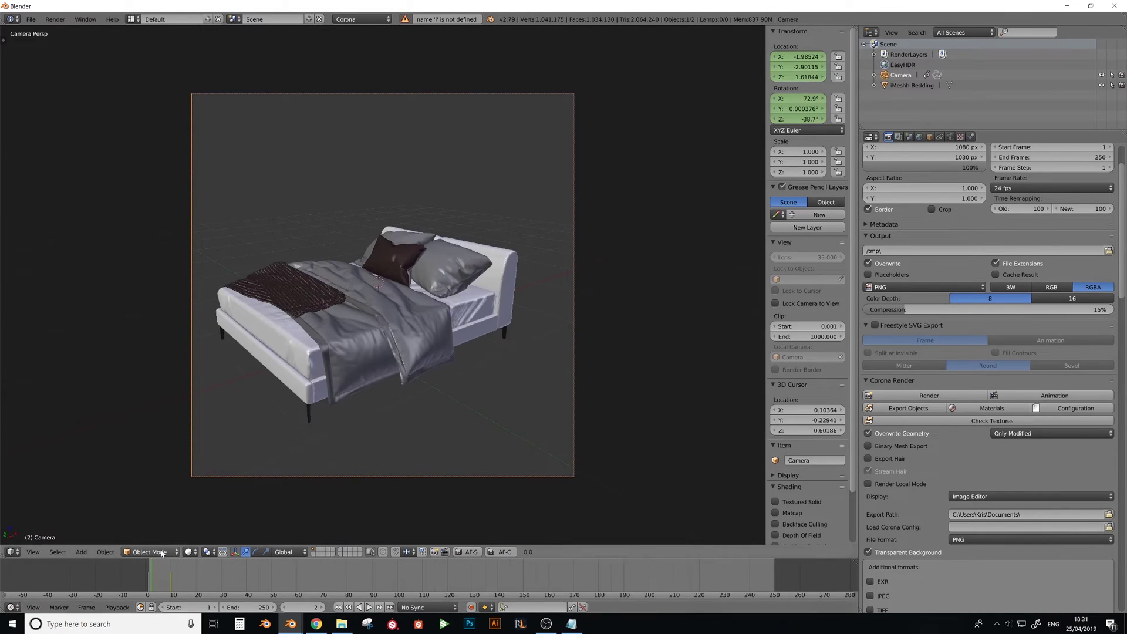
left_click(150, 574)
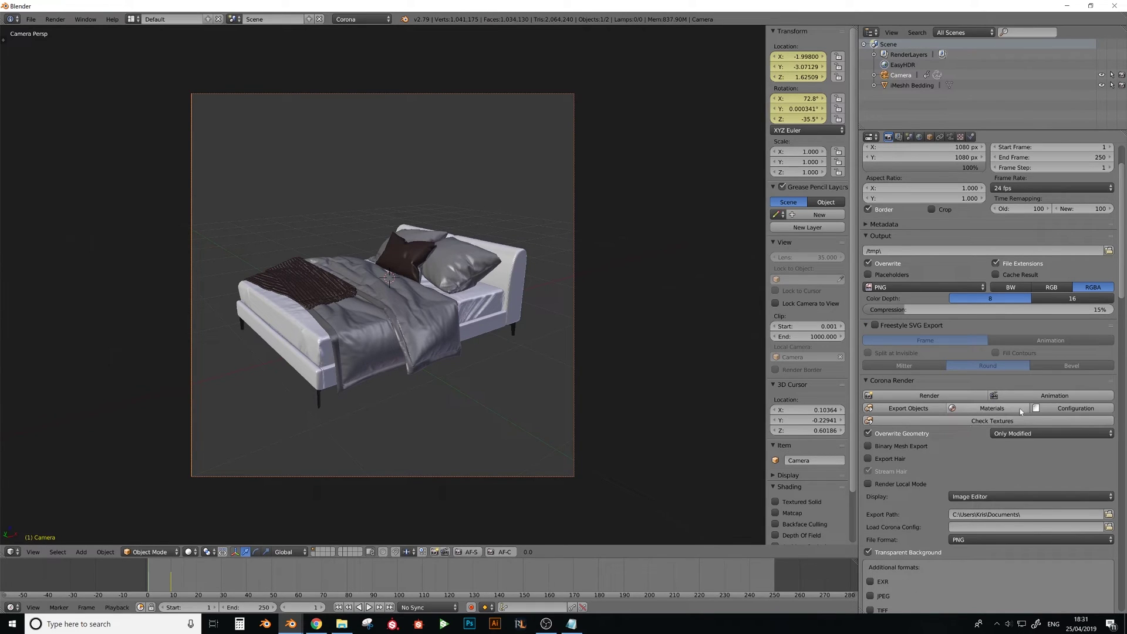
- Set the Corona export path to the BB-0014 Proxy 2 folder
scroll(862, 436, "down", 4)
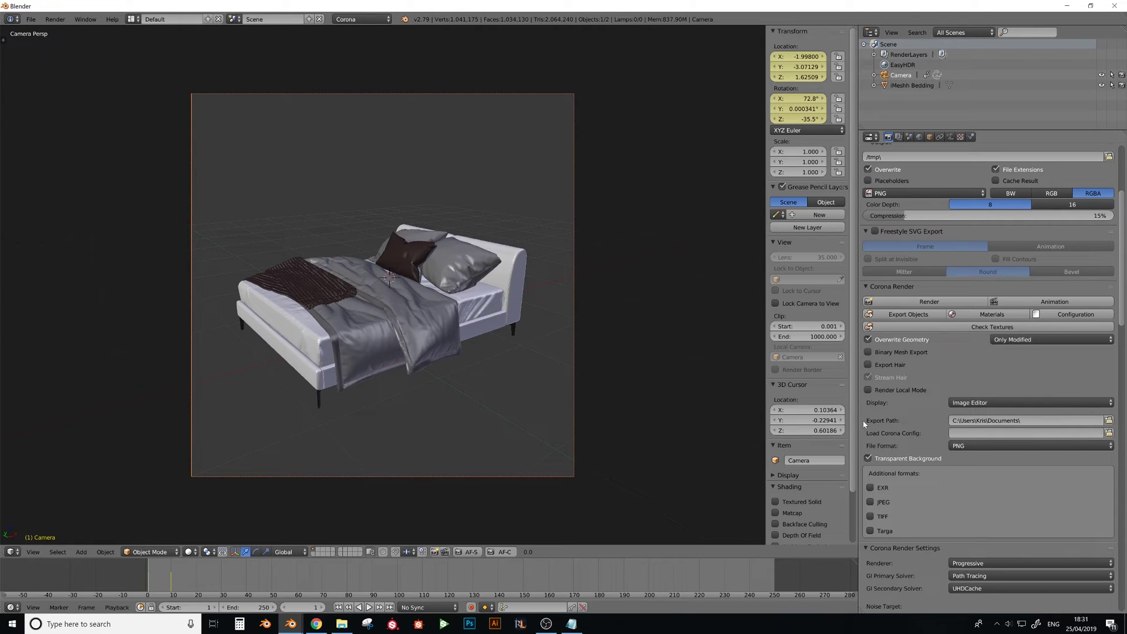
scroll(864, 424, "down", 1)
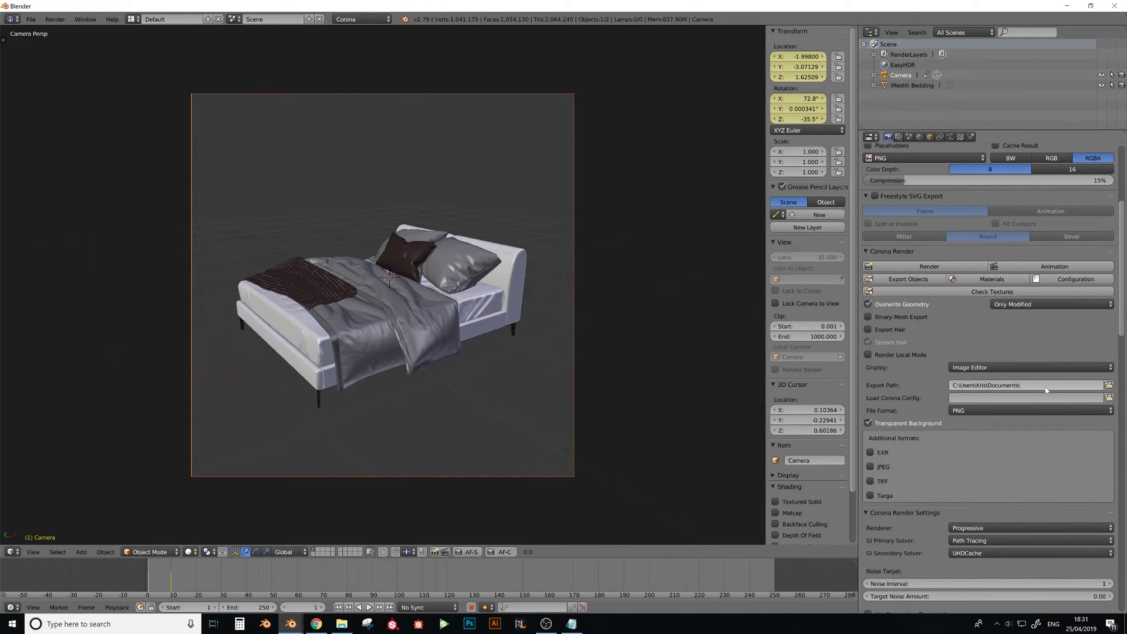
left_click(1108, 385)
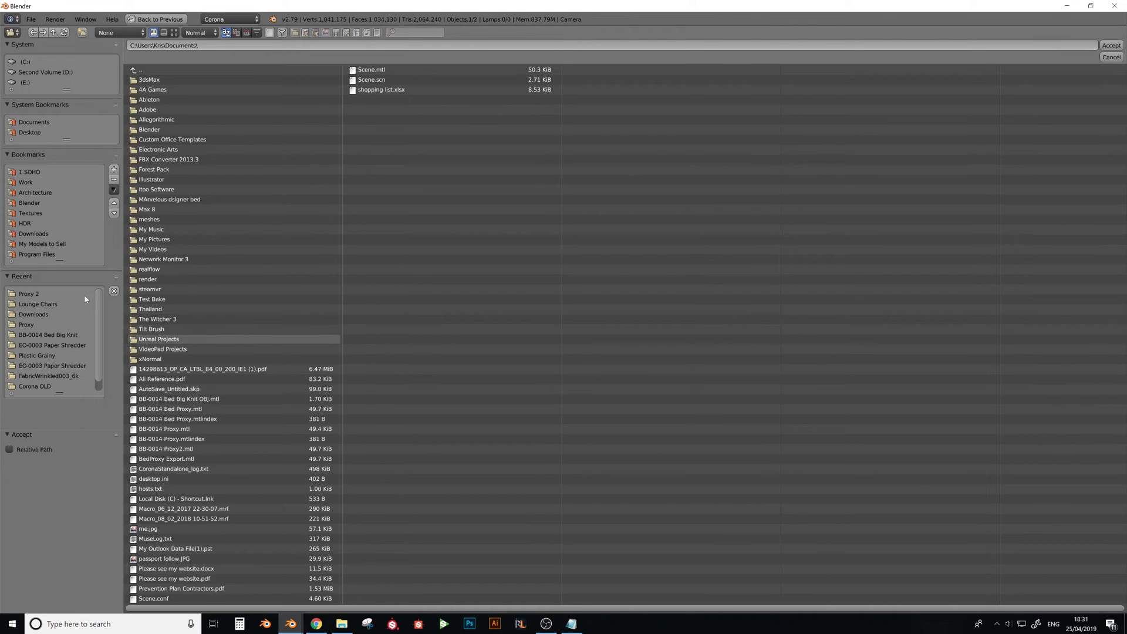
left_click(53, 293)
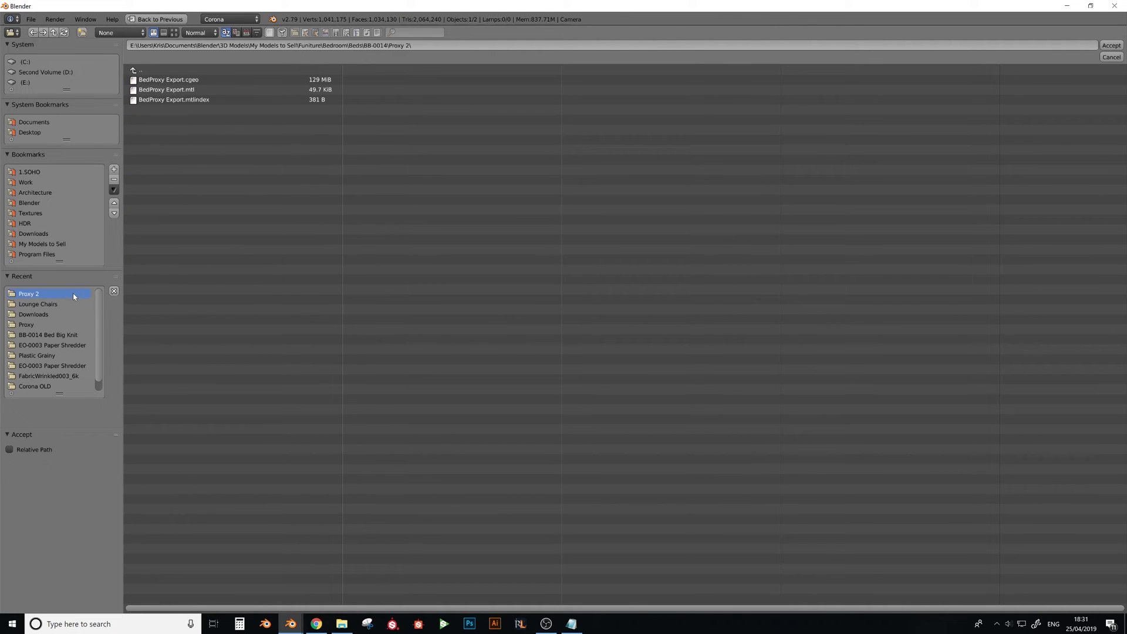
left_click(1111, 45)
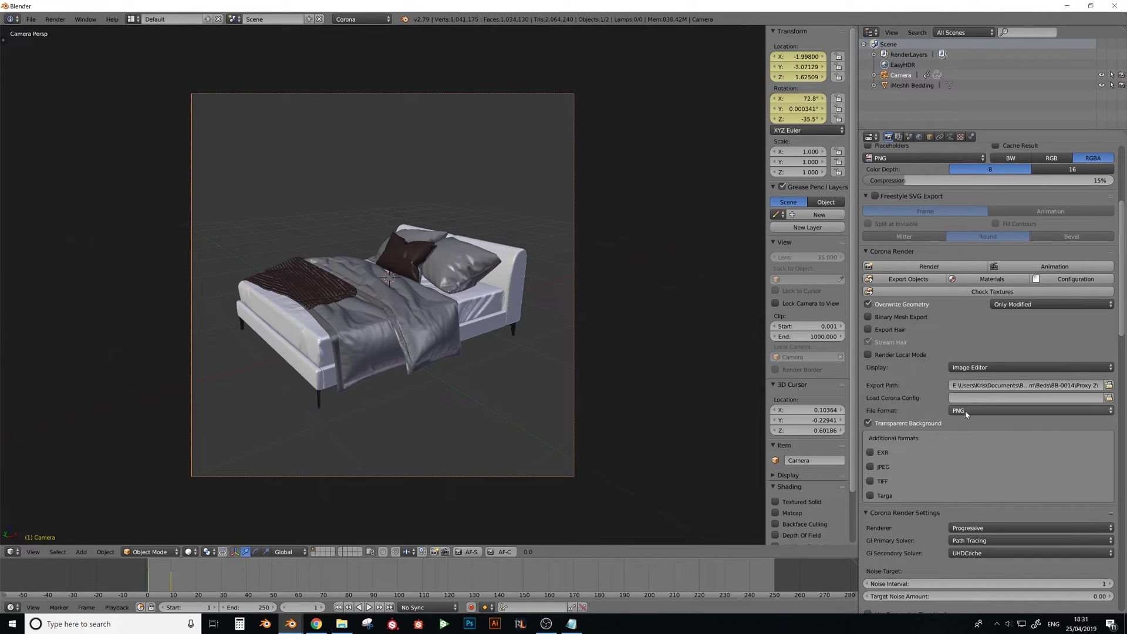
- Set the Corona output file format to JPEG and disable the transparent background
left_click(880, 467)
left_click(969, 411)
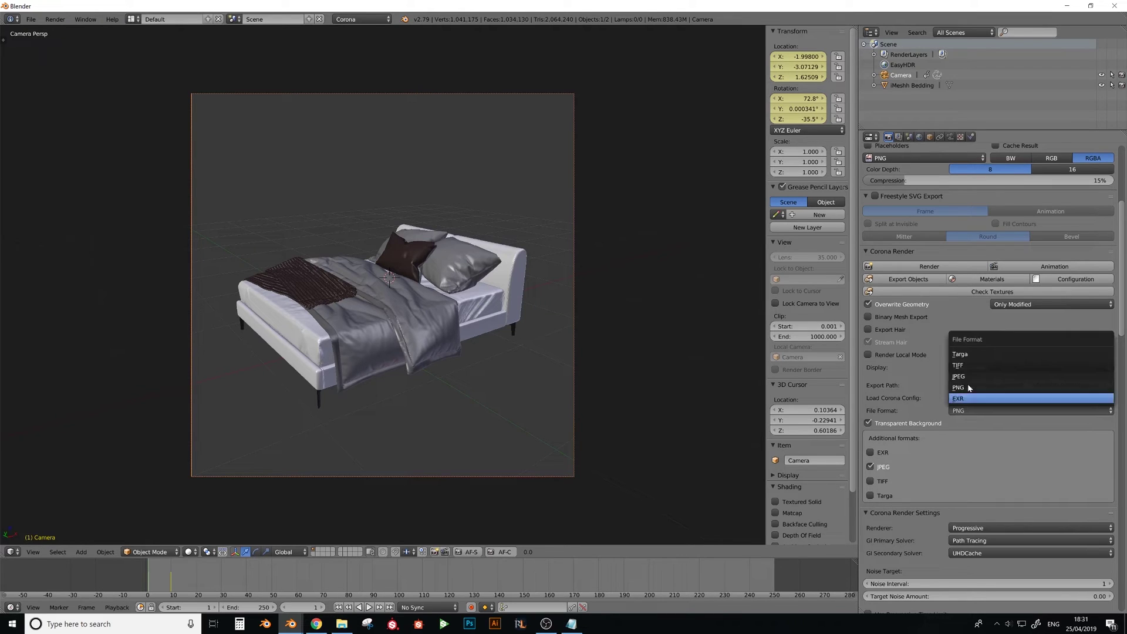
left_click(966, 372)
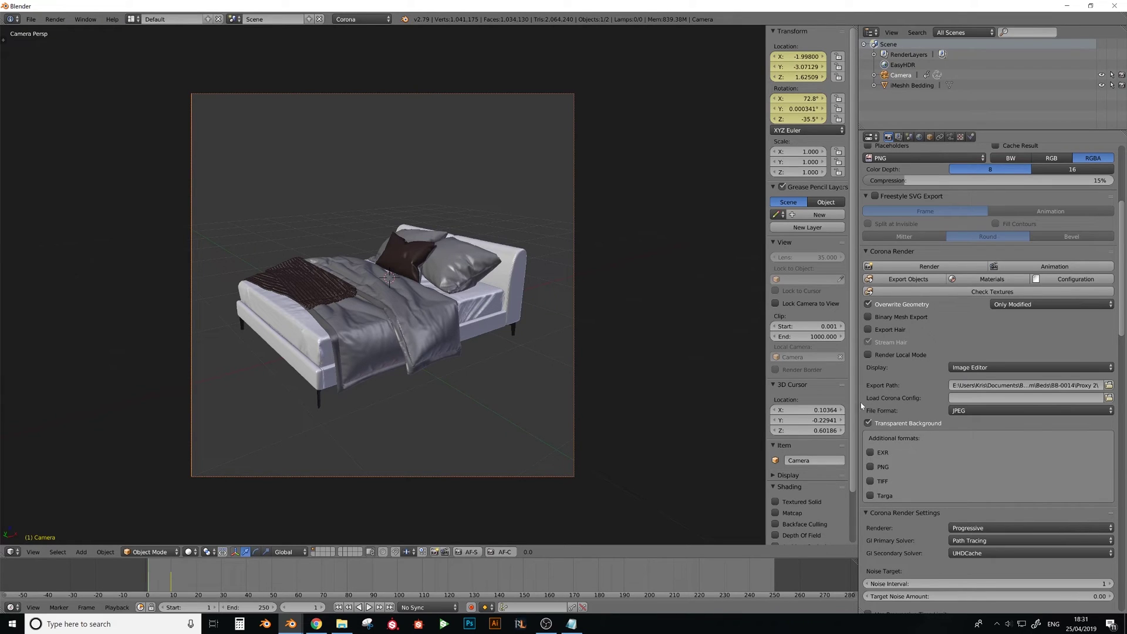
scroll(866, 408, "down", 4)
left_click(869, 341)
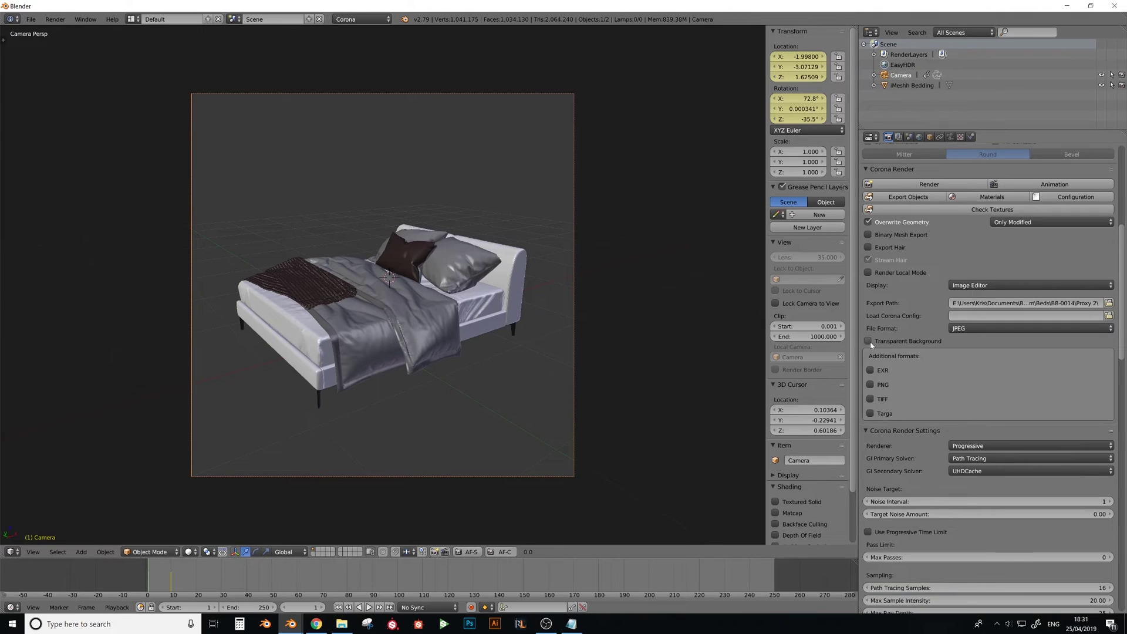
- Enable the progressive time limit in the Corona render settings and set it to 10 seconds
scroll(867, 347, "down", 3)
scroll(881, 400, "down", 1)
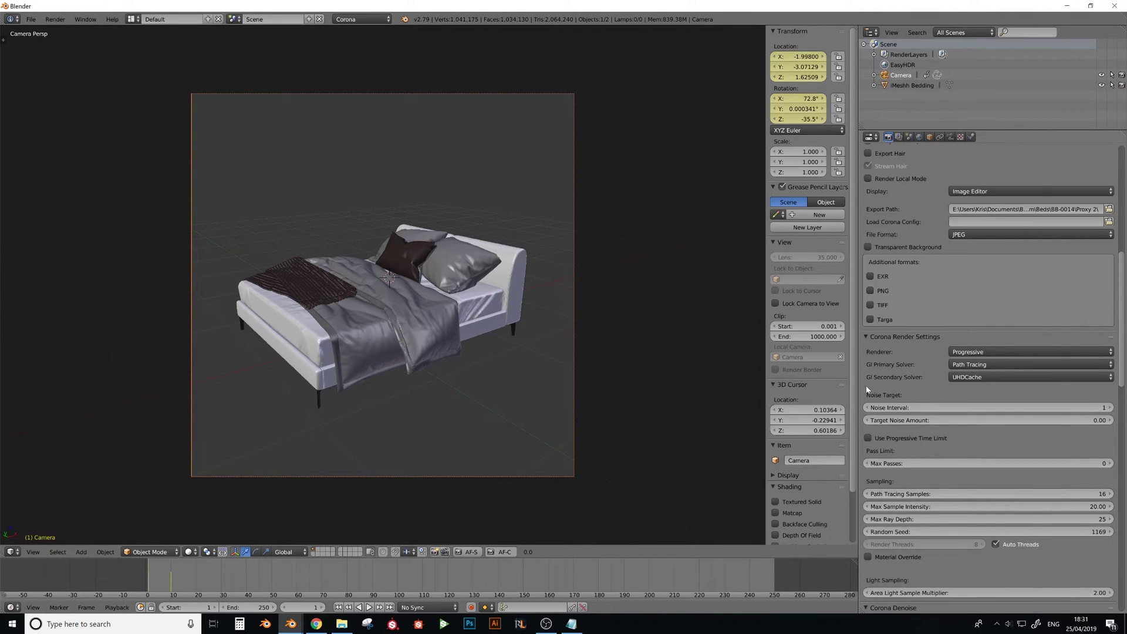
left_click(868, 439)
left_click(1054, 462)
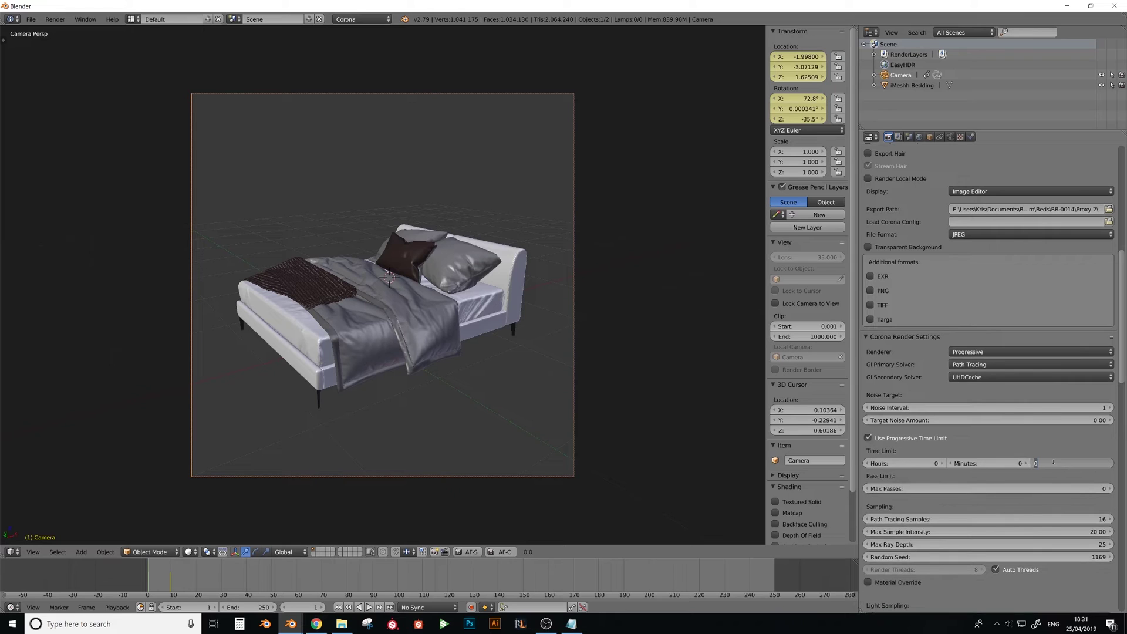
key("Return")
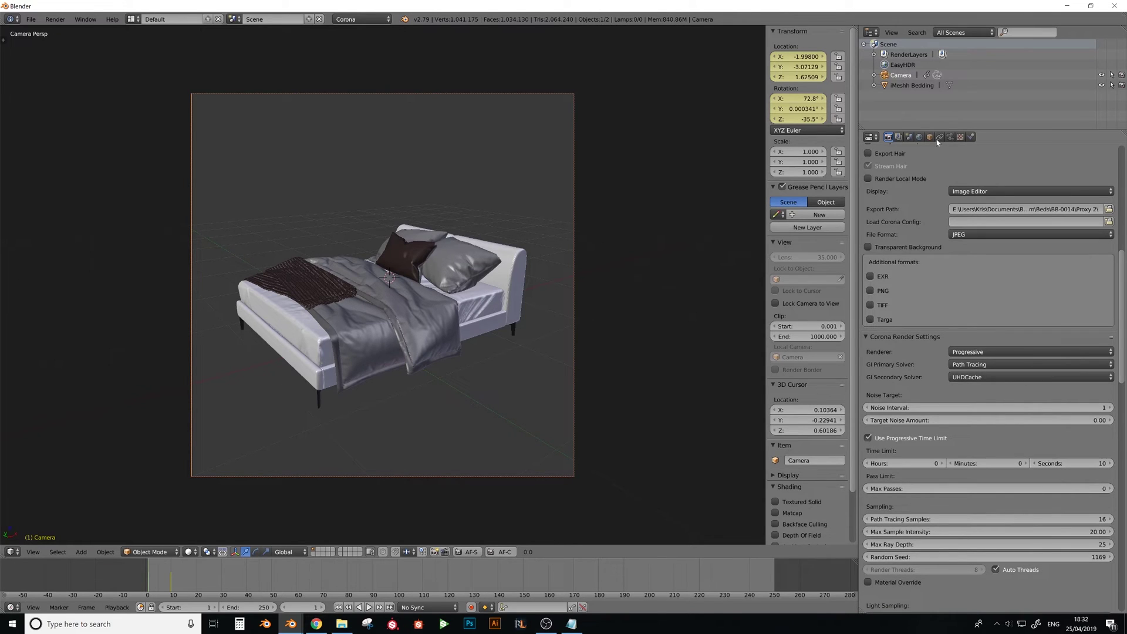
- Set the intensity of the world's Corona environment texture to 2
left_click(919, 137)
left_click(1034, 282)
type("2")
key("Return")
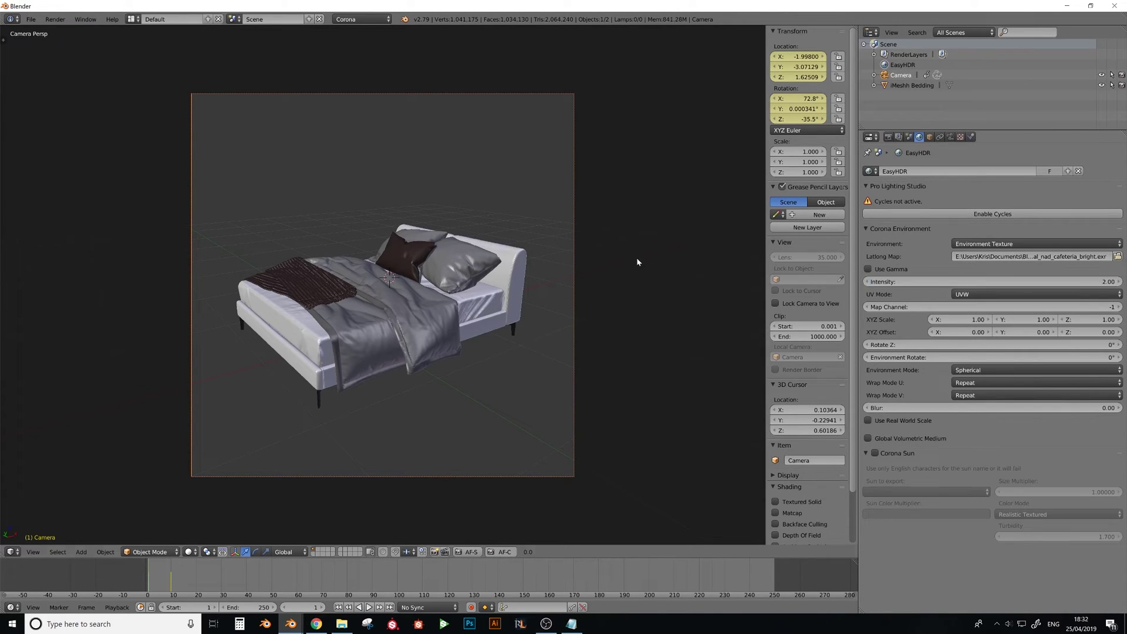
- Collapse the Corona Displacement and Sharpen/Blur settings, and set the color mapping exposure to 2 and highlight compression to 50
left_click(889, 136)
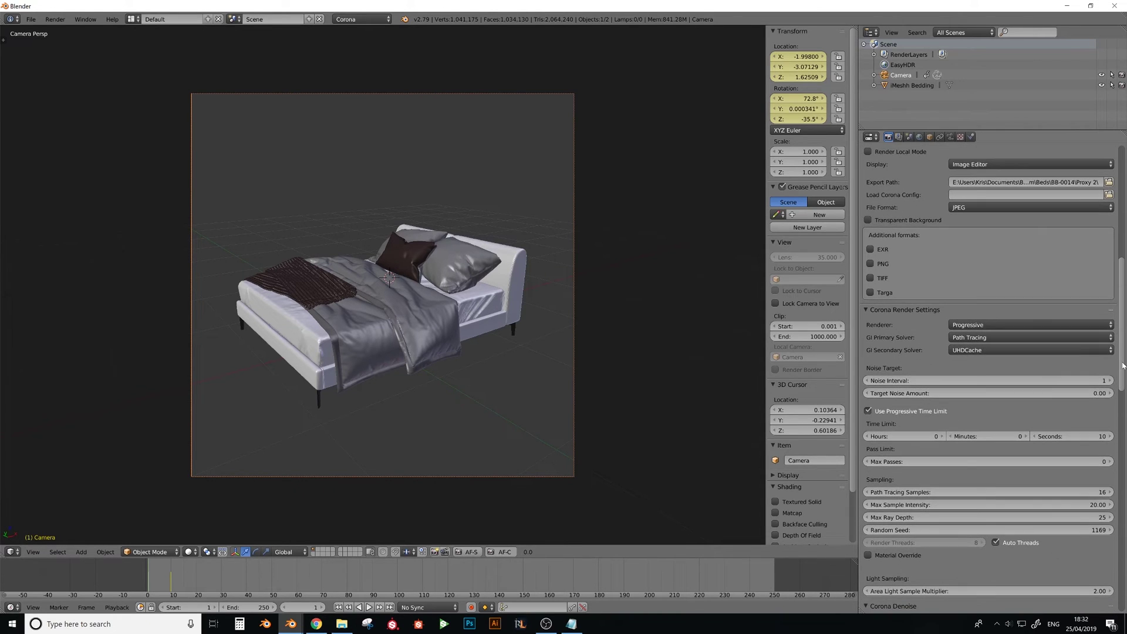
left_click_drag(1124, 358, 1122, 458)
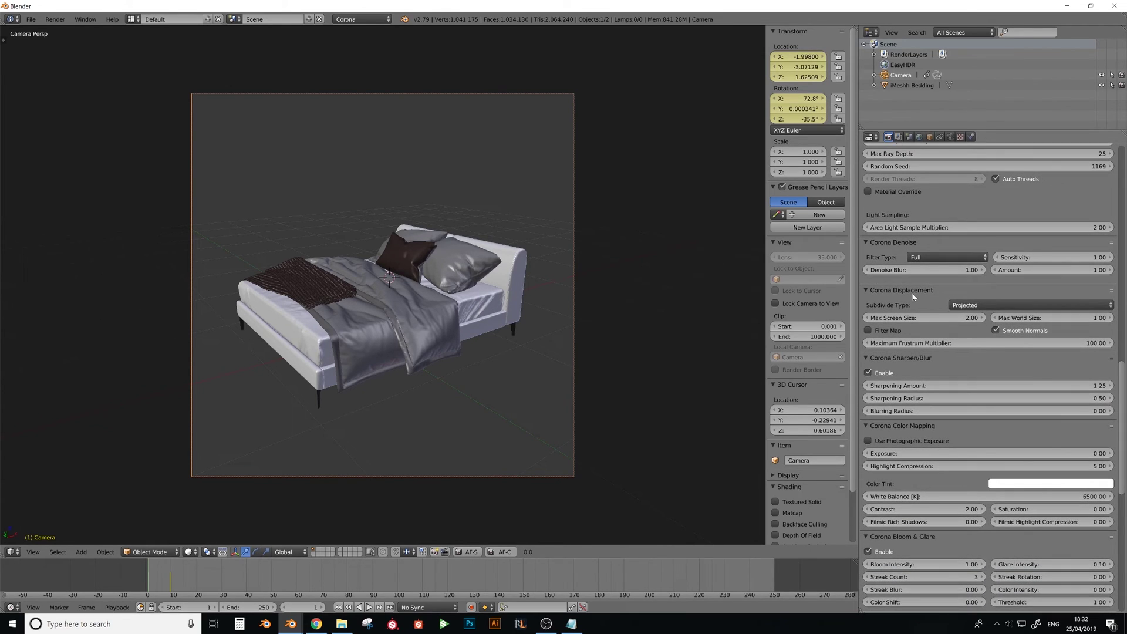
left_click(871, 294)
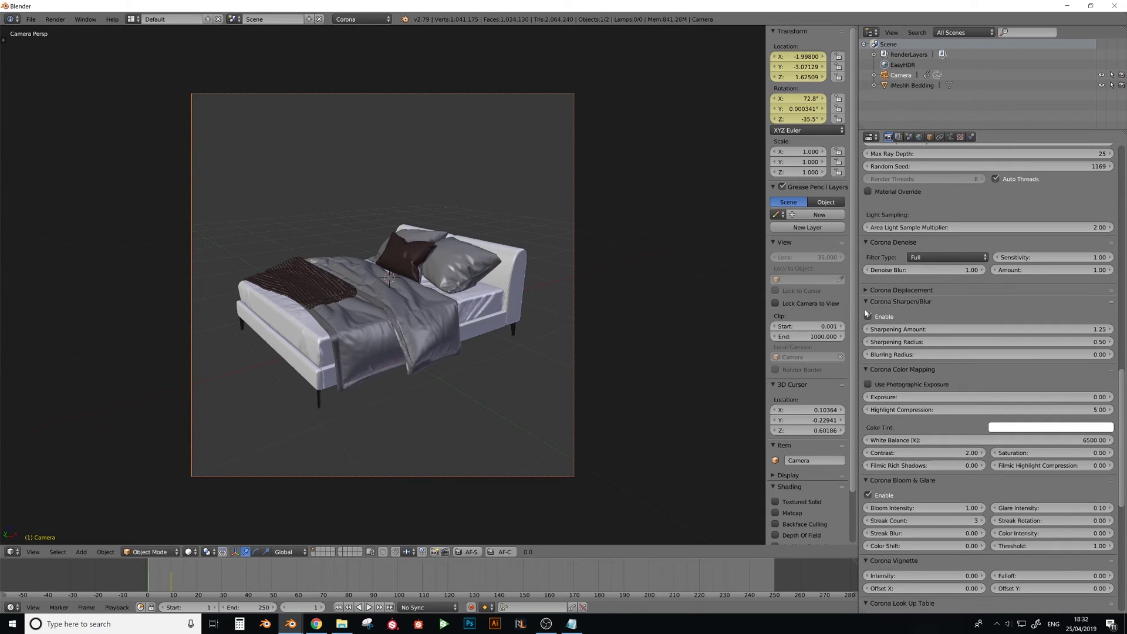
left_click(868, 315)
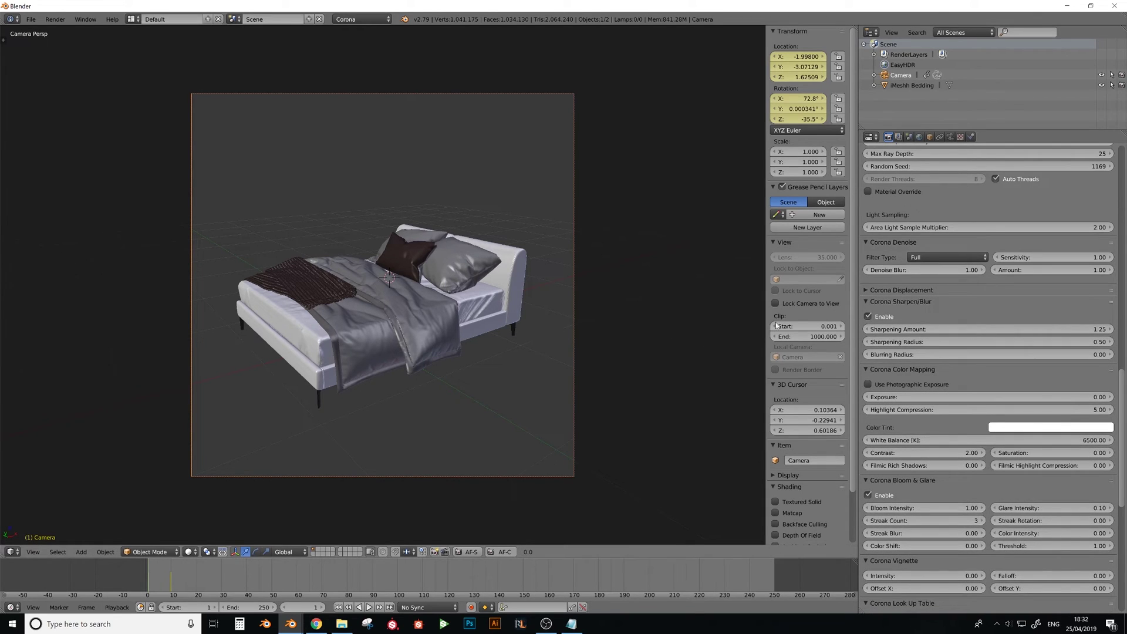
left_click(866, 303)
left_click(909, 341)
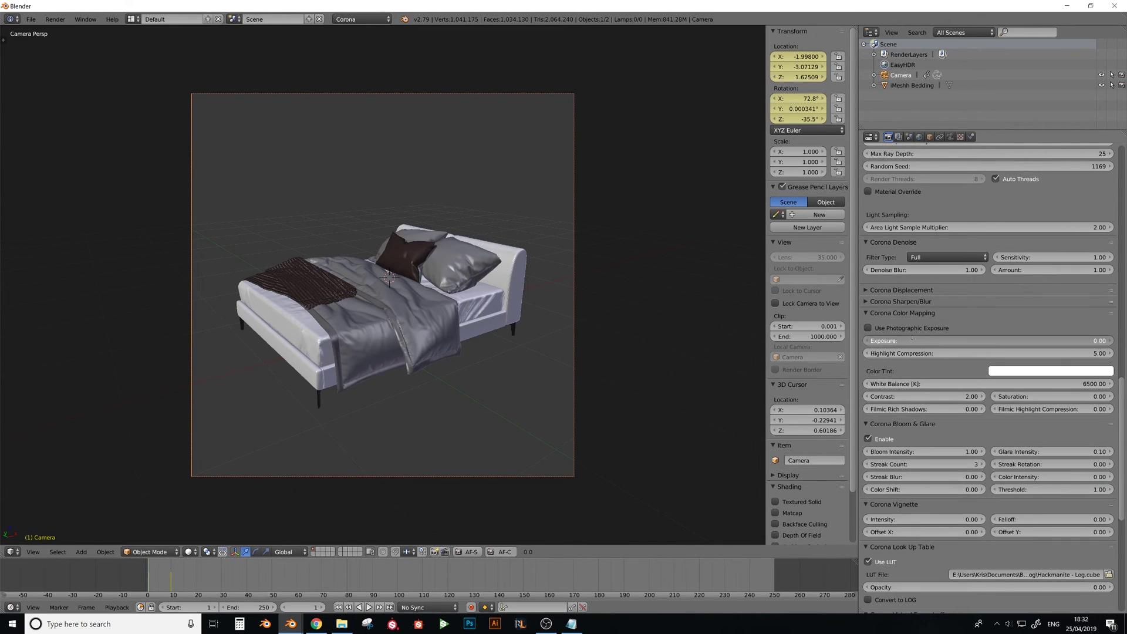
type("2")
key("Return")
left_click(910, 354)
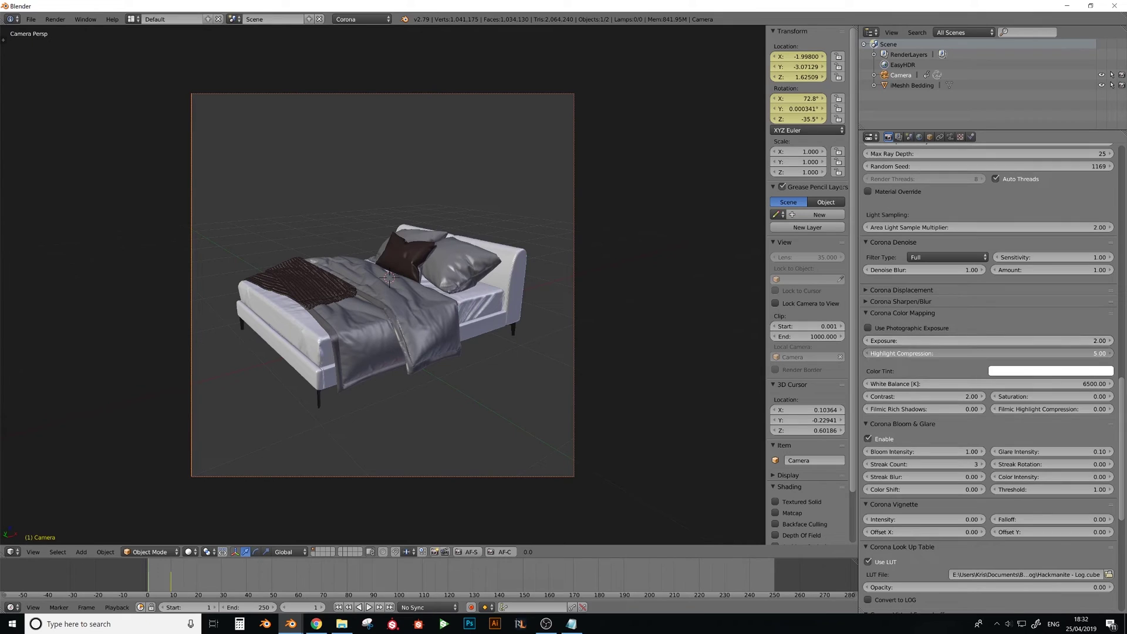
type("50")
key("Return")
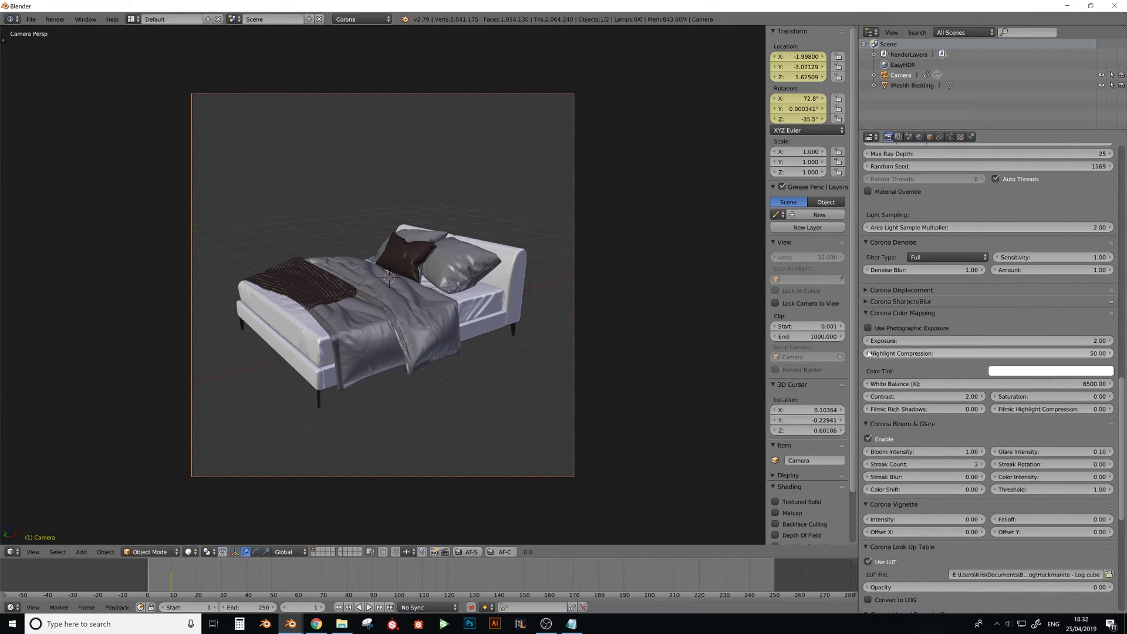
- Start a Corona render of frame 1 with geometry overwriting limited to modified objects
scroll(872, 359, "down", 4)
scroll(873, 428, "down", 2)
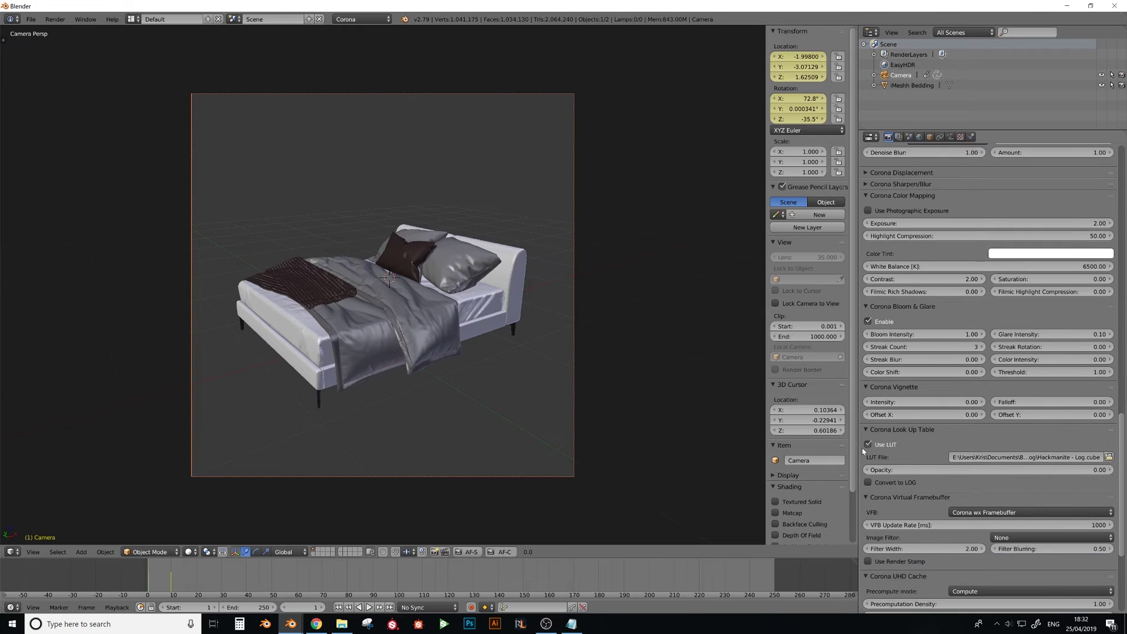
scroll(1107, 398, "up", 6)
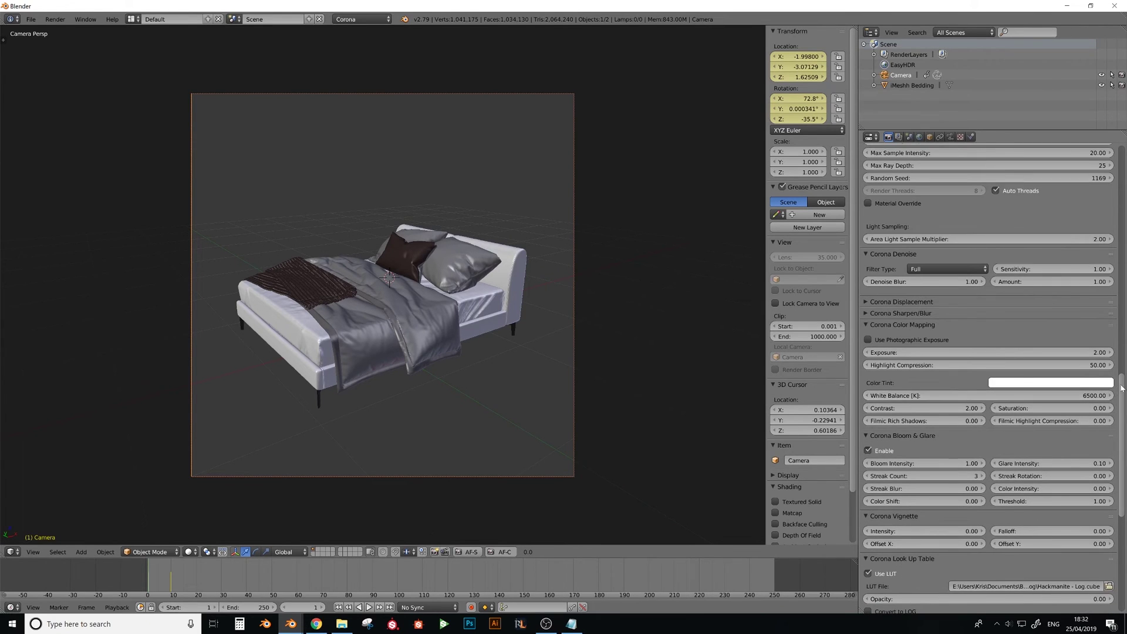
left_click_drag(1120, 391, 1120, 163)
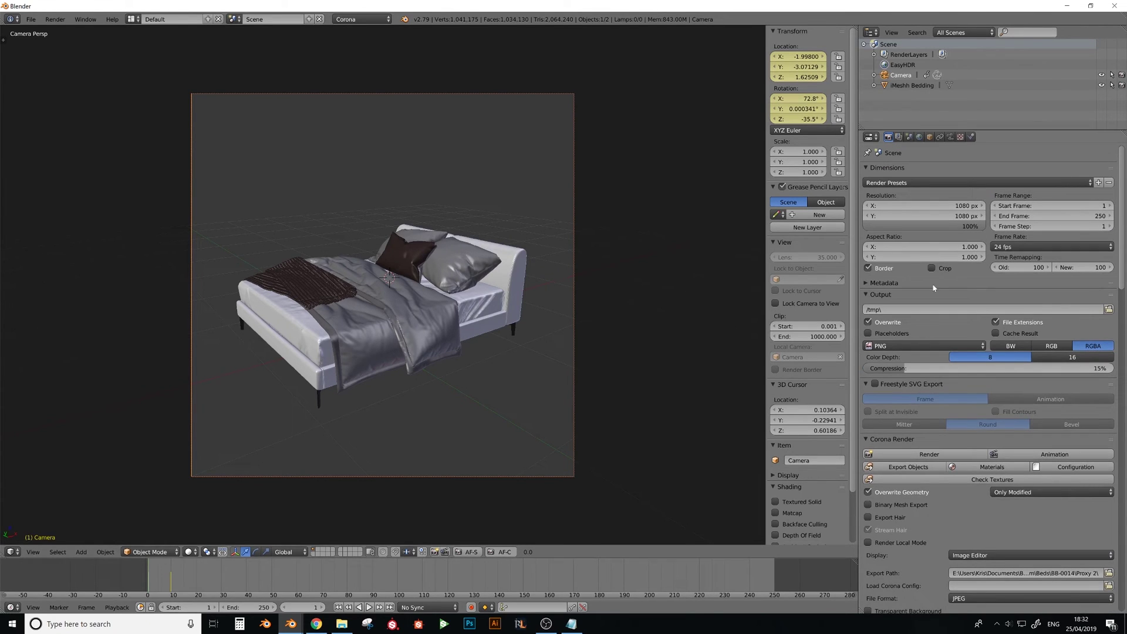
left_click(946, 455)
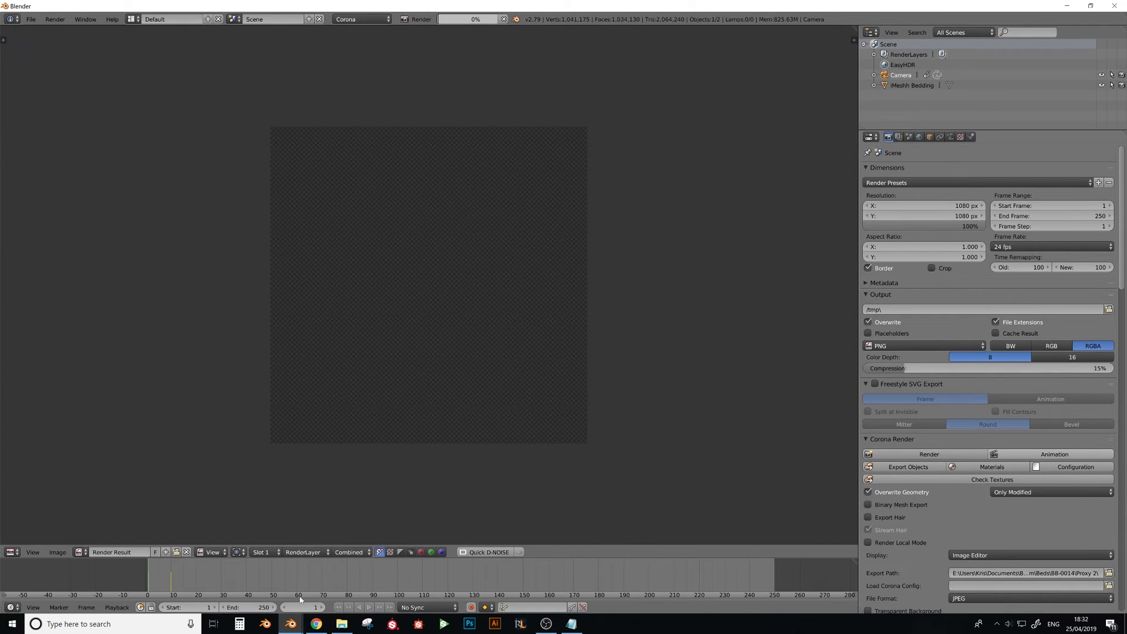
- Check the export and render progress in Blender's console, and show the Proxy 2 folder in File Explorer beside it
mouse_move(290, 624)
left_click(345, 581)
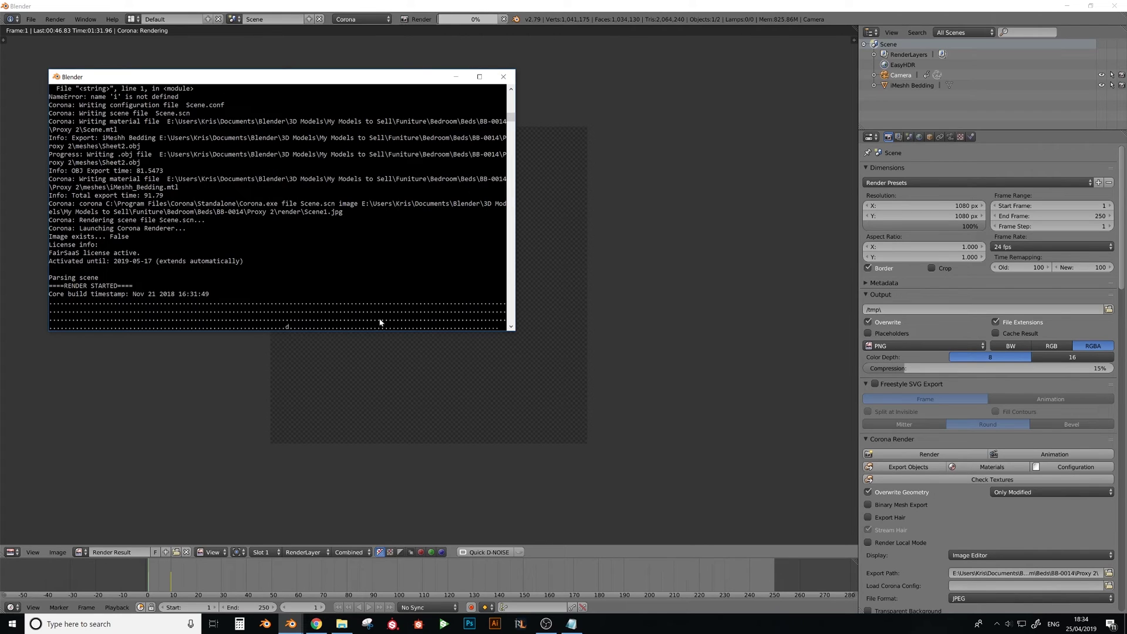
scroll(378, 320, "down", 2)
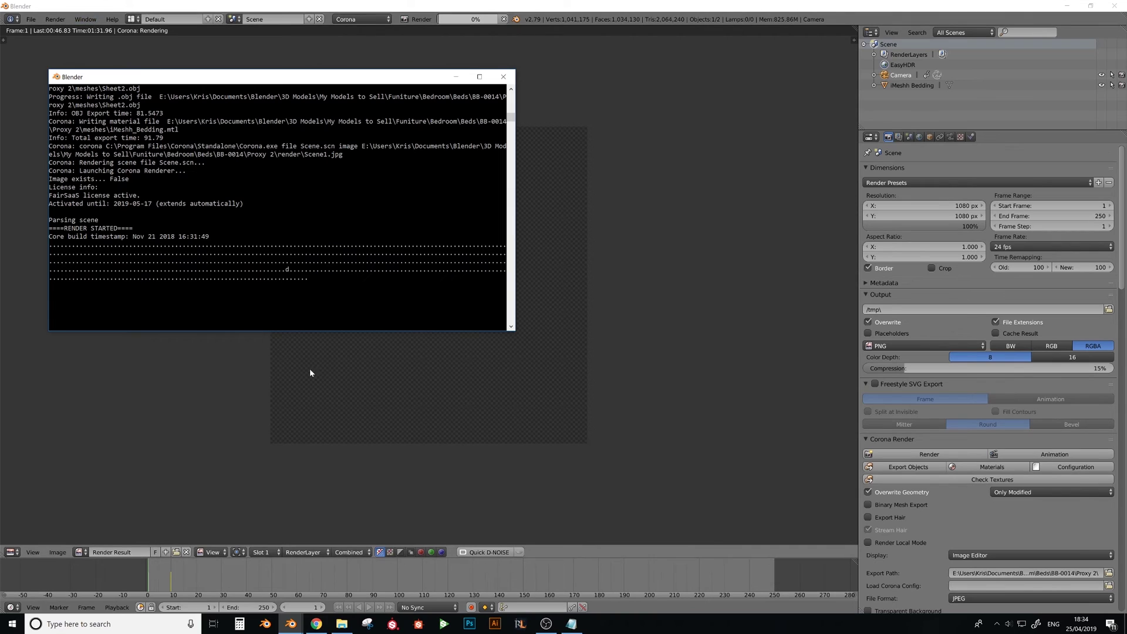
left_click(342, 623)
left_click_drag(382, 101, 605, 112)
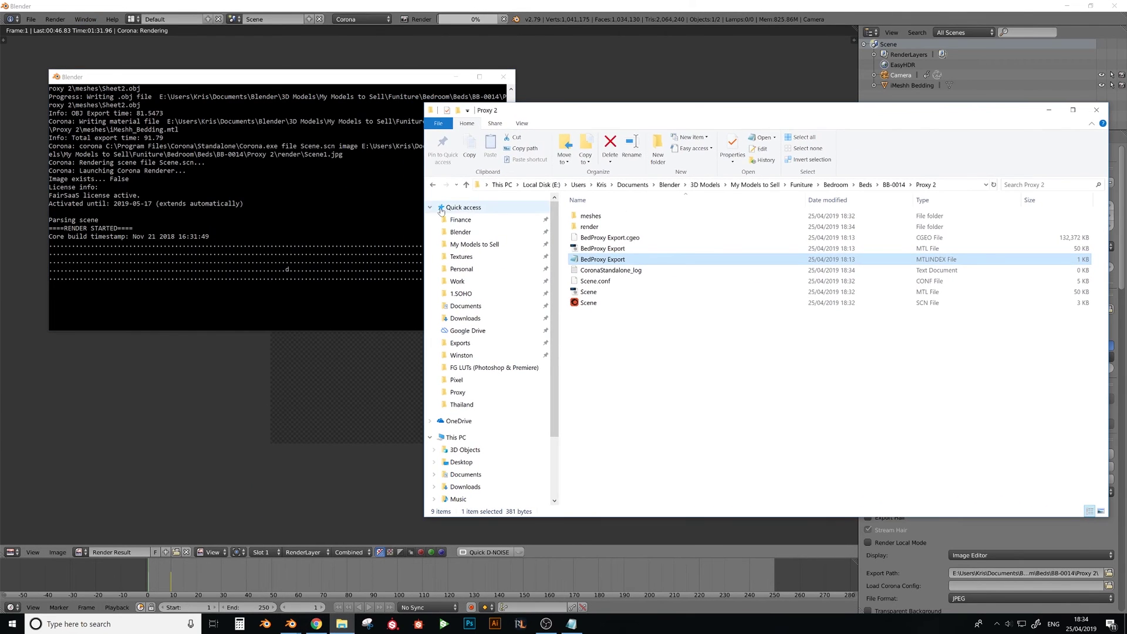
- Place the File Explorer window clear of the console and browse to the render folder inside BB-0014's Proxy 2 folder
left_click_drag(424, 212, 525, 211)
mouse_move(681, 115)
left_mouse_down()
mouse_move(642, 112)
mouse_move(678, 107)
left_mouse_up()
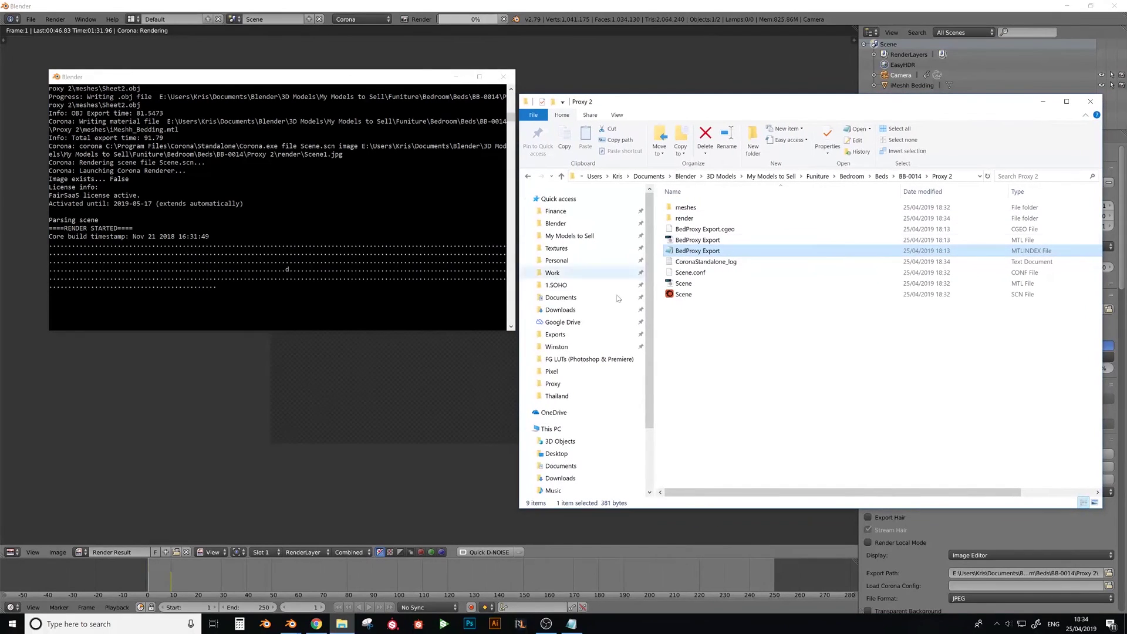
left_click(553, 383)
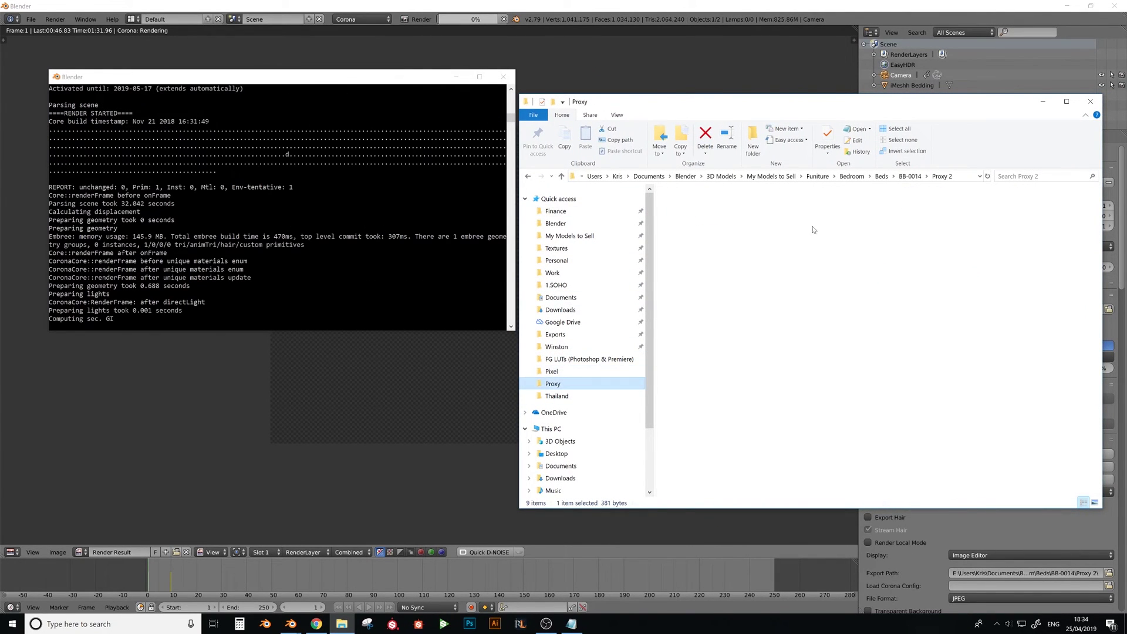
left_click(910, 177)
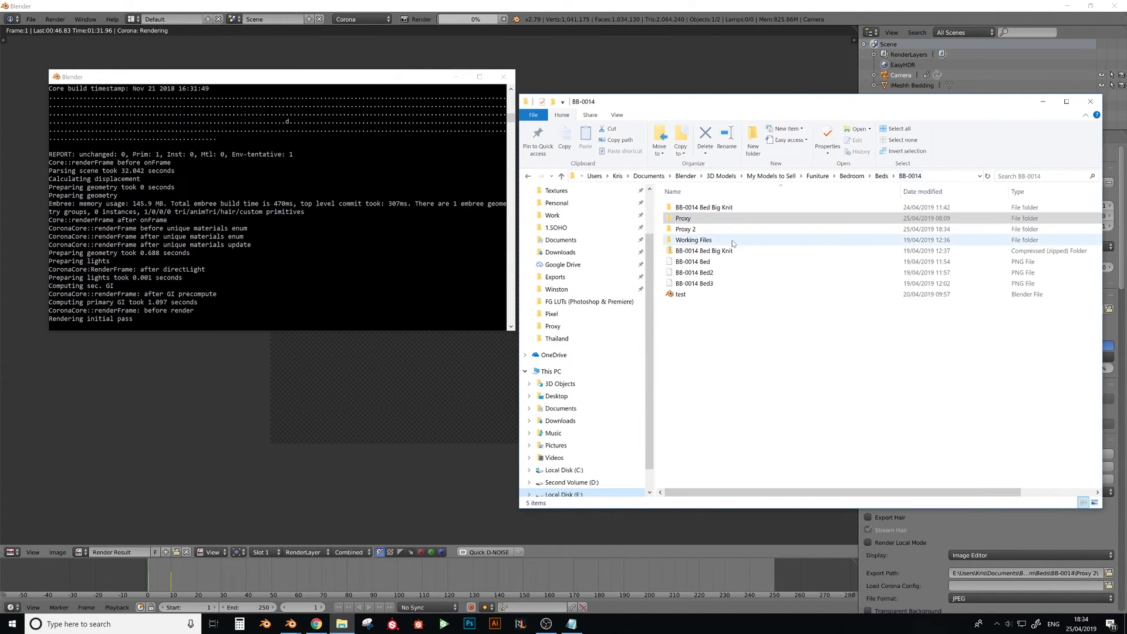
double_click(731, 229)
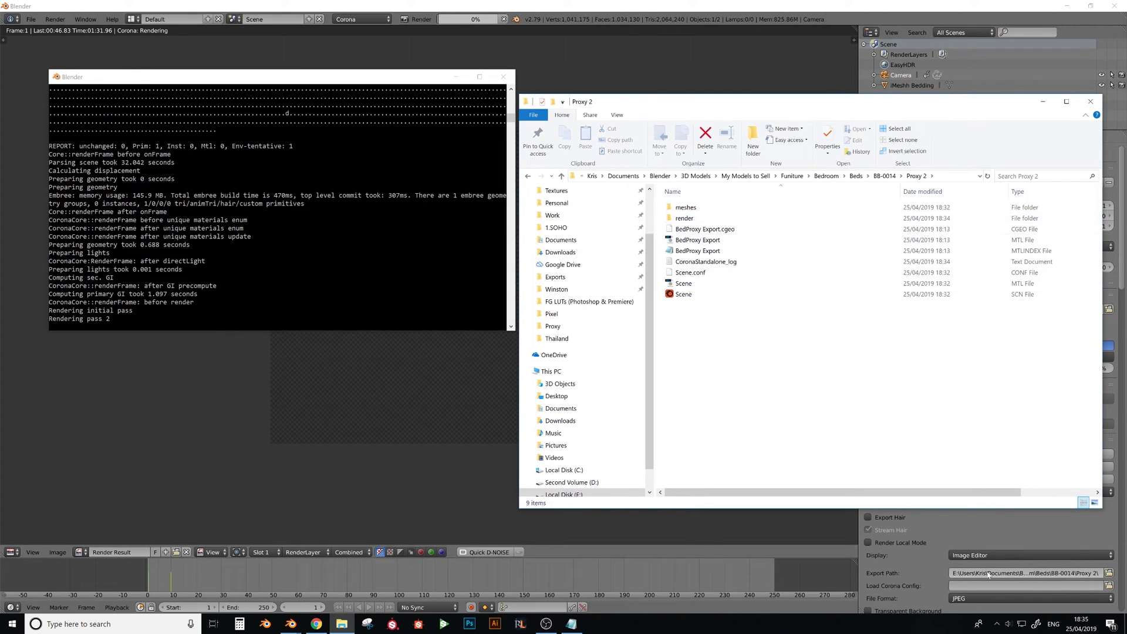
double_click(763, 218)
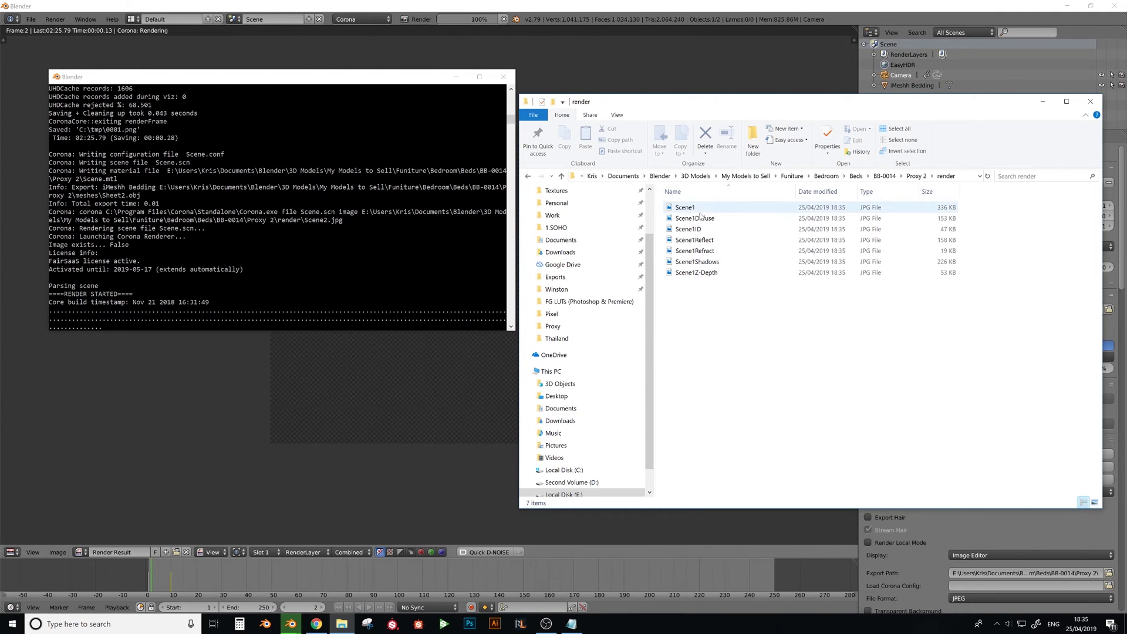
- View Scene1 in Photos, look through its render passes up to Scene1Reflect, and close the viewer
left_click(762, 207)
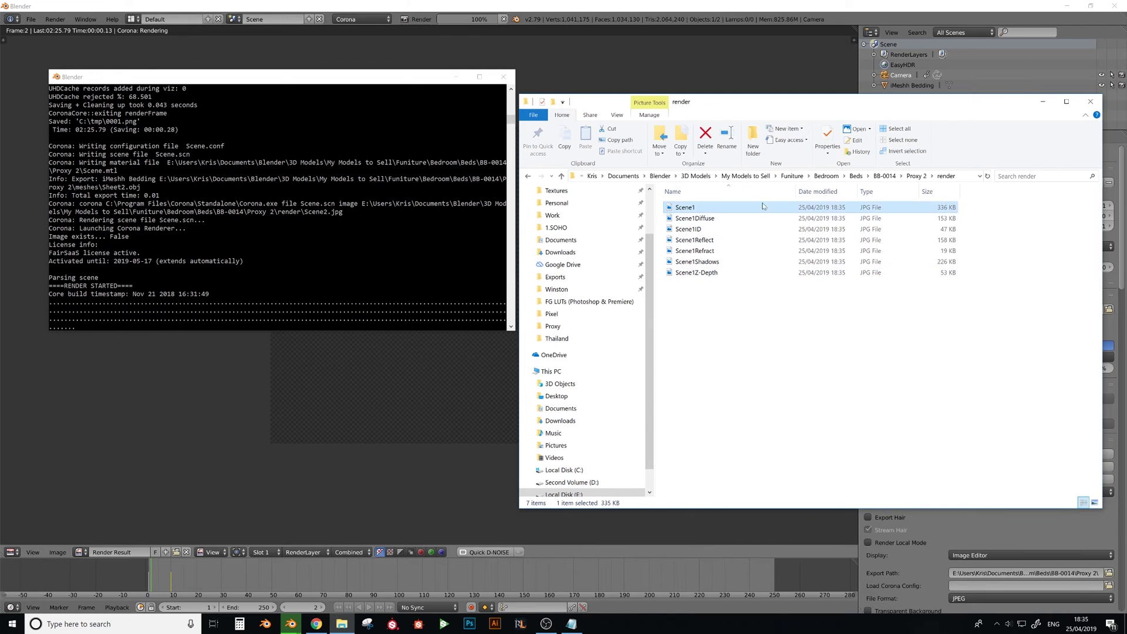
double_click(717, 211)
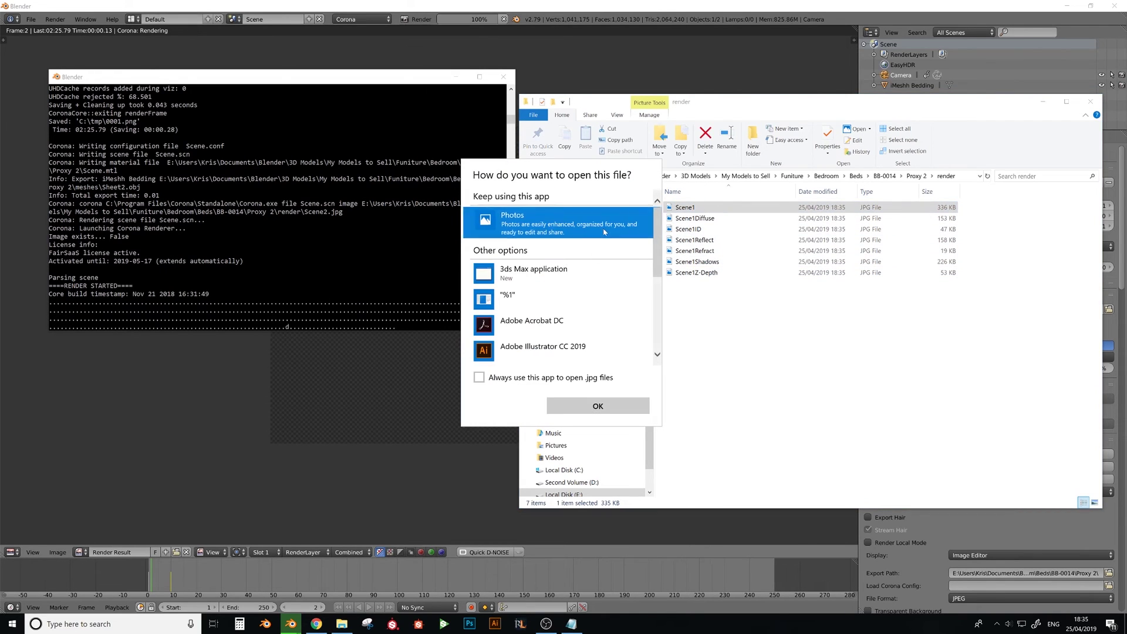
double_click(653, 244)
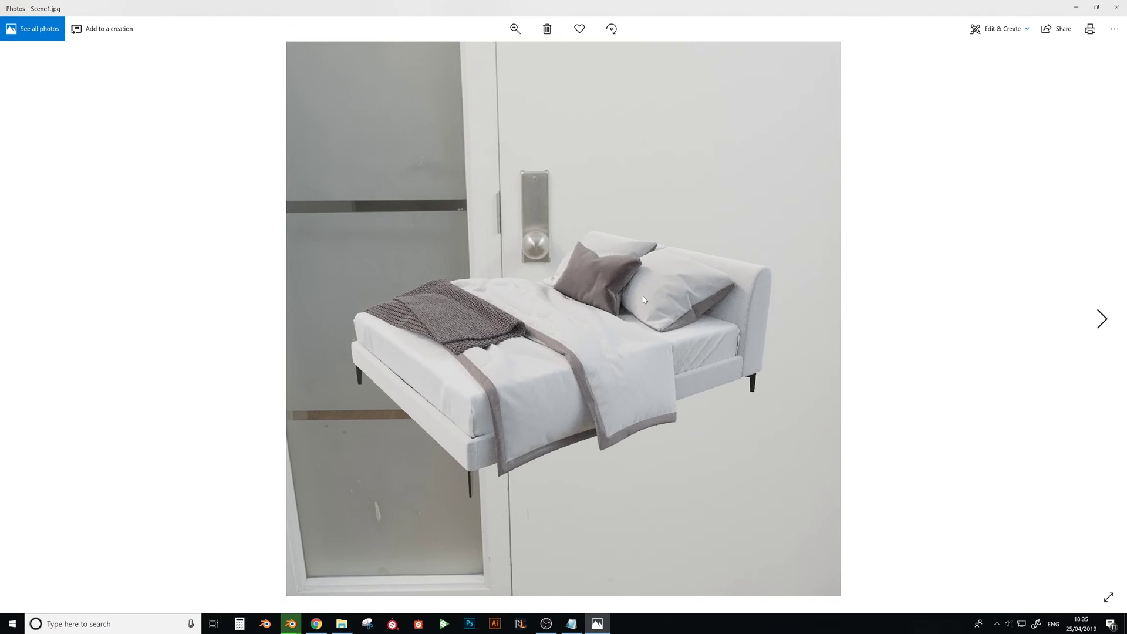
key("Right")
key("Right")
key("Right")
key("Right")
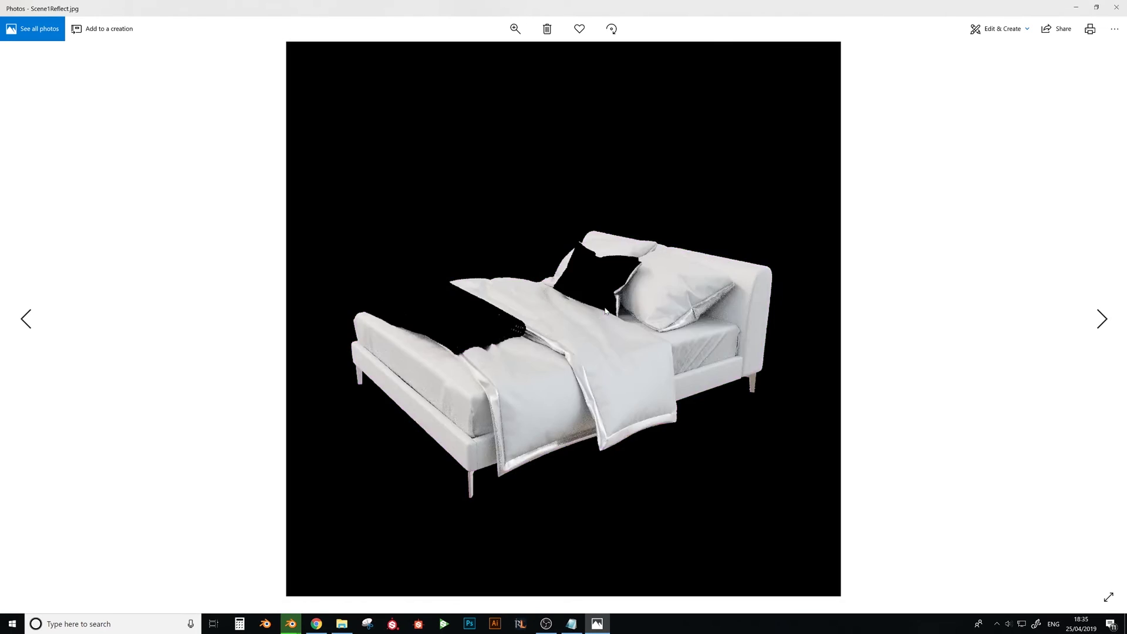
key("Left")
key("Left")
key("Left")
key("Left")
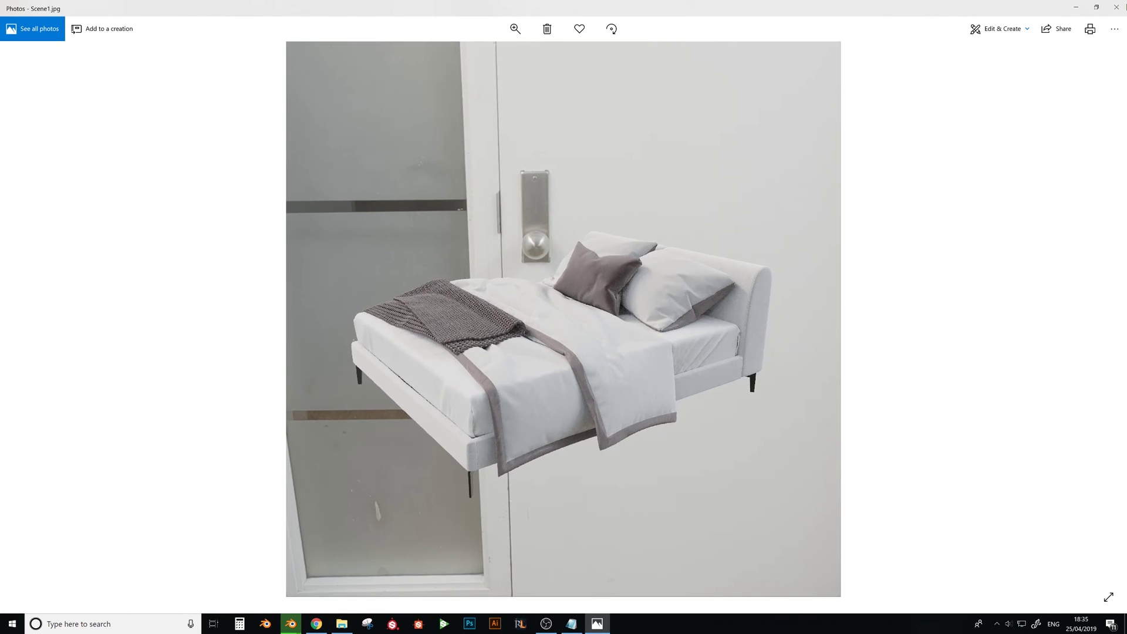
left_click(1117, 7)
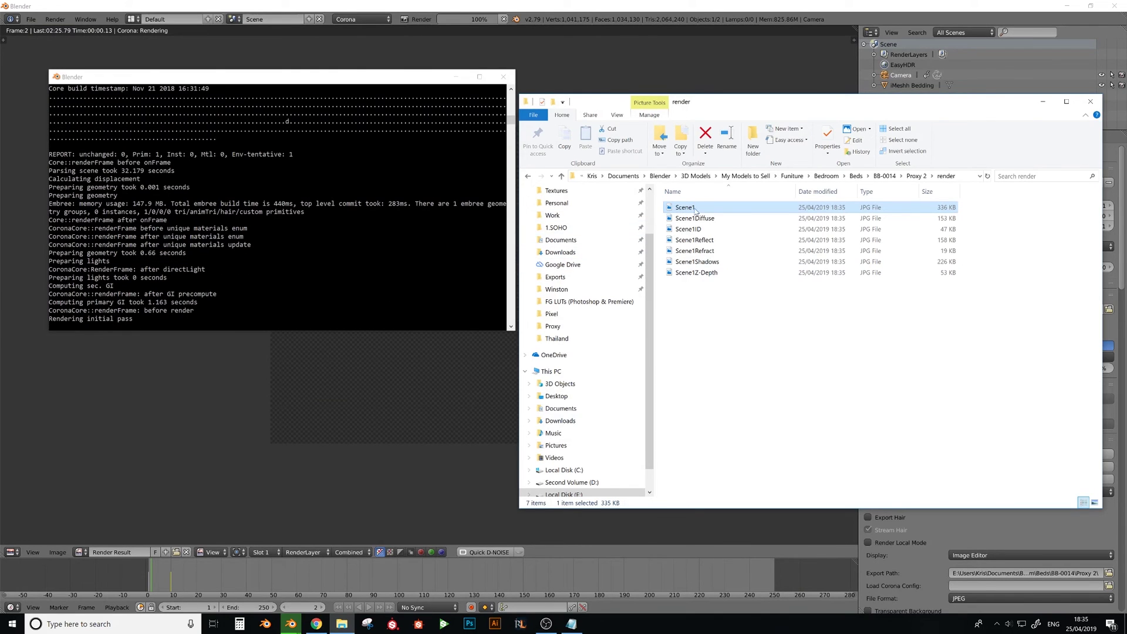
- Open the Scene1 and Scene2 renders in separate Photos windows, compare the camera movement between them, and close the images
double_click(738, 213)
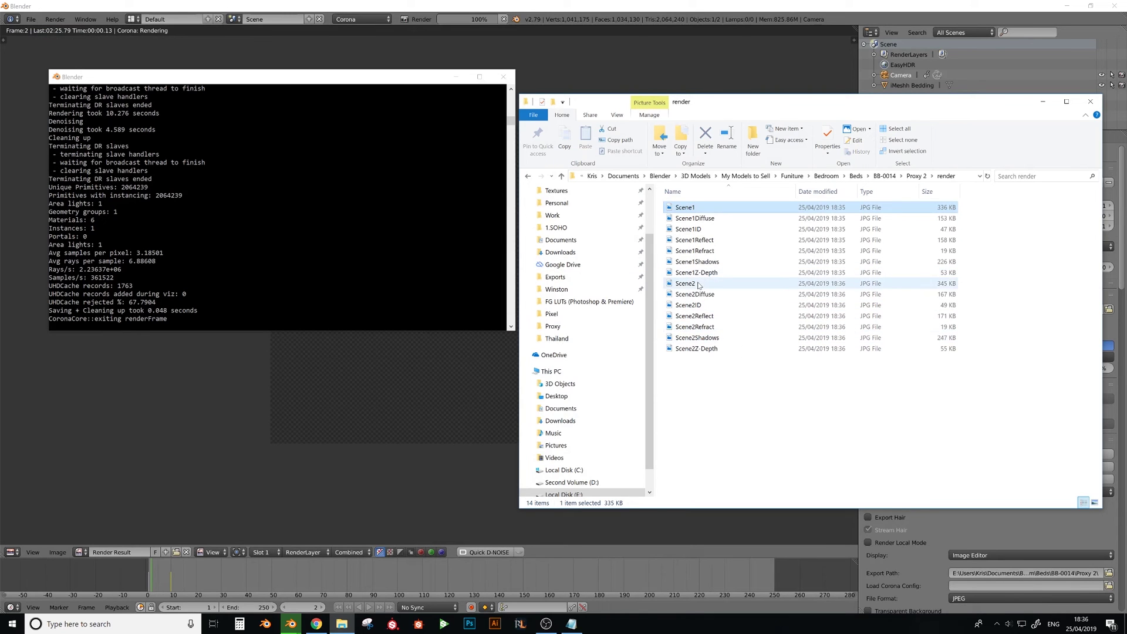
double_click(702, 210)
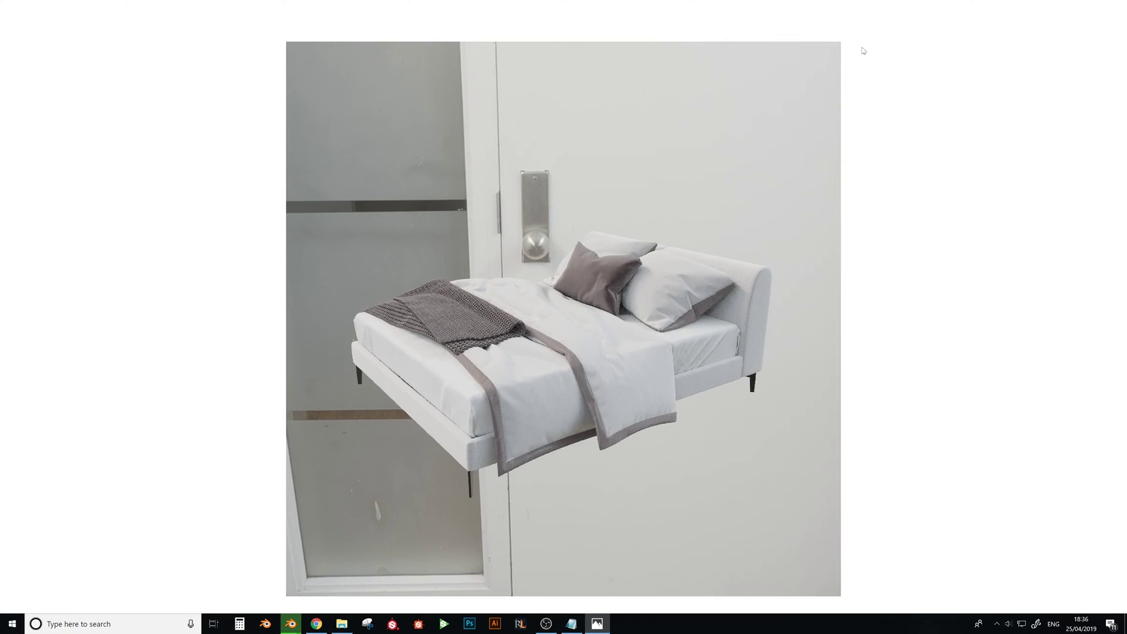
key("alt+Tab")
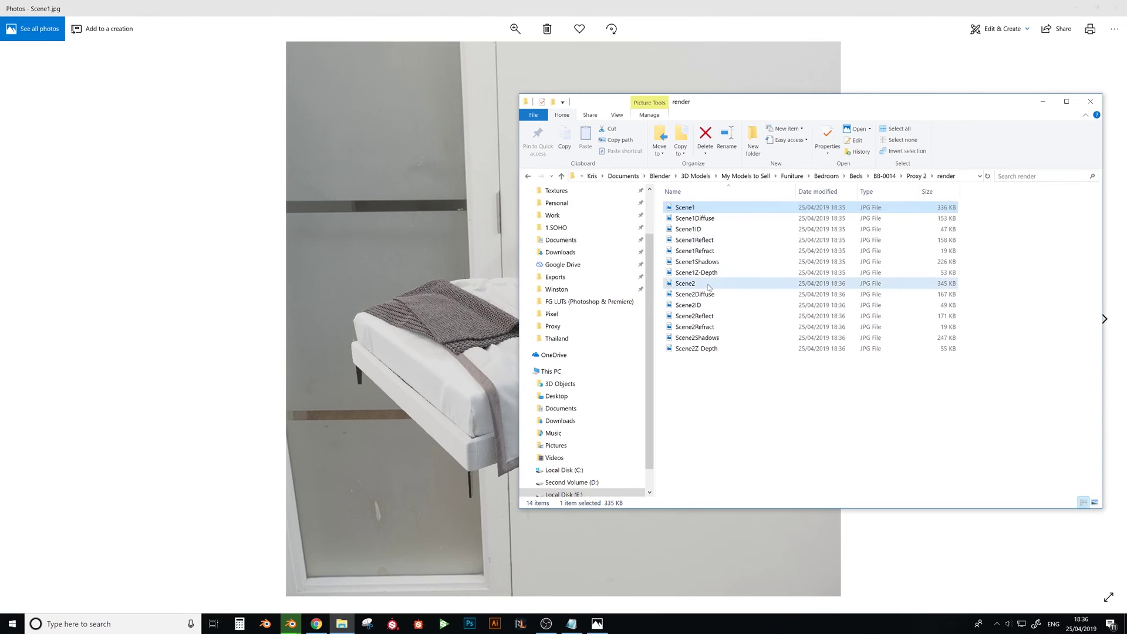
double_click(734, 283)
key("alt+Tab")
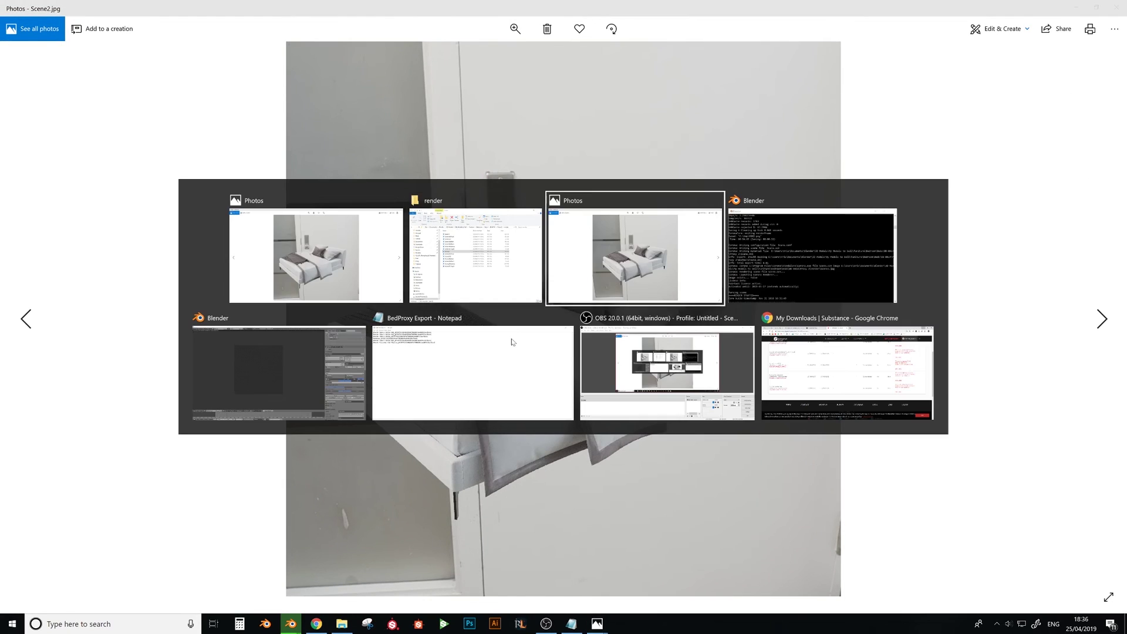
key("alt+Tab")
key("alt+Tab")
key("alt+Tab")
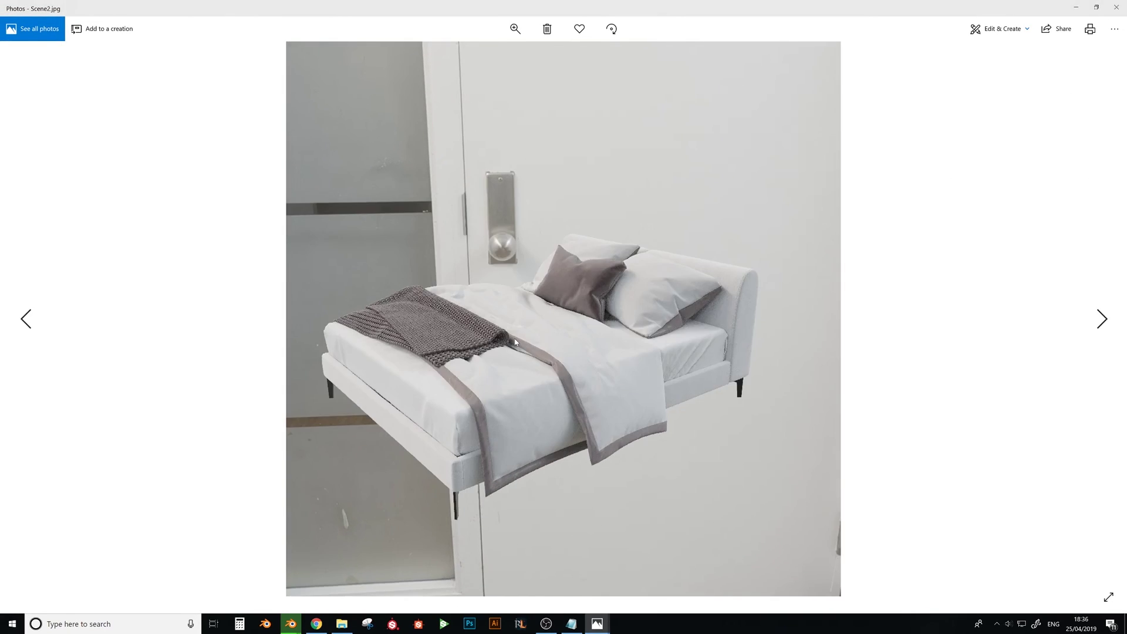
key("alt+Tab")
key("alt+Tab")
key("alt+Tab")
key("alt+Tab")
key("alt+Tab")
key("alt+Tab")
left_click(1116, 8)
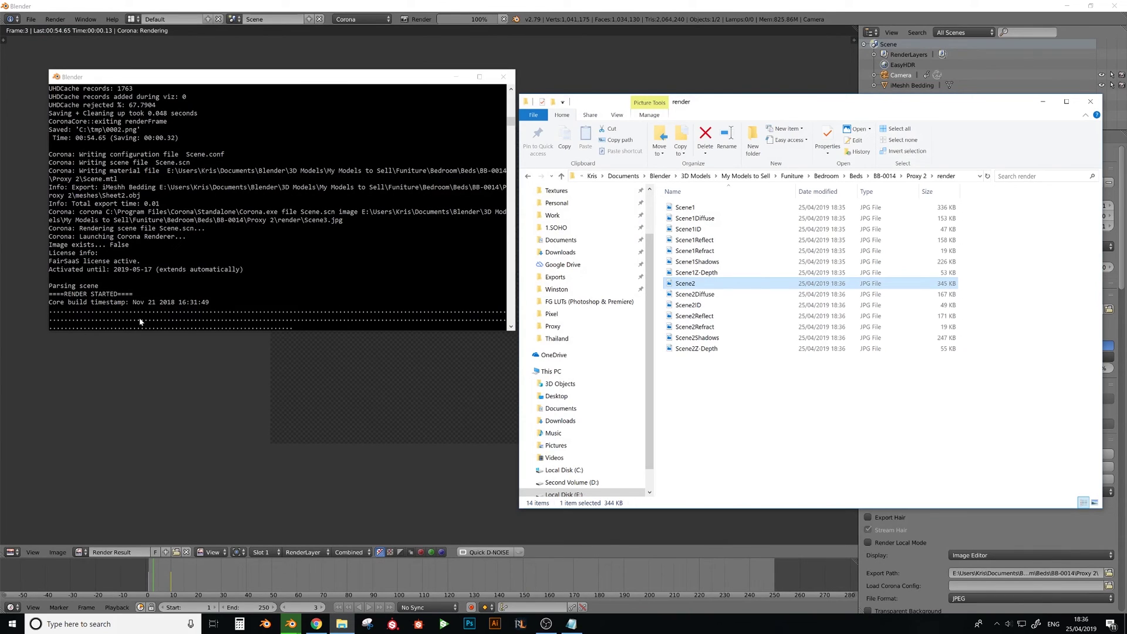
- Close the render folder window, narrow Blender's properties area, and cancel the running Corona animation render
key("alt+F4")
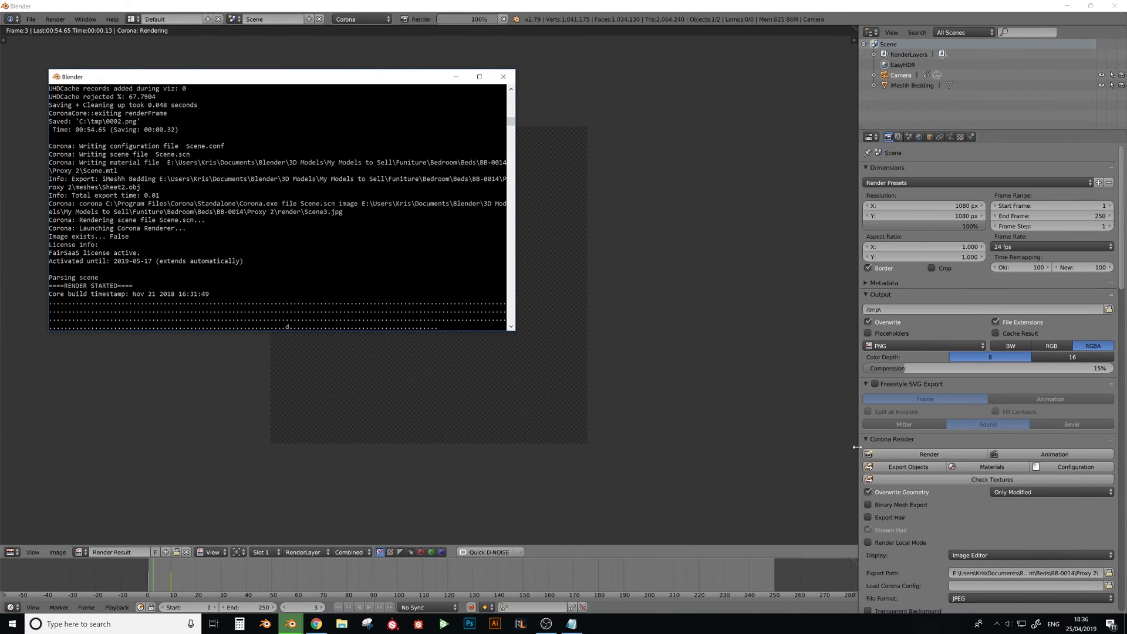
left_click_drag(857, 446, 900, 447)
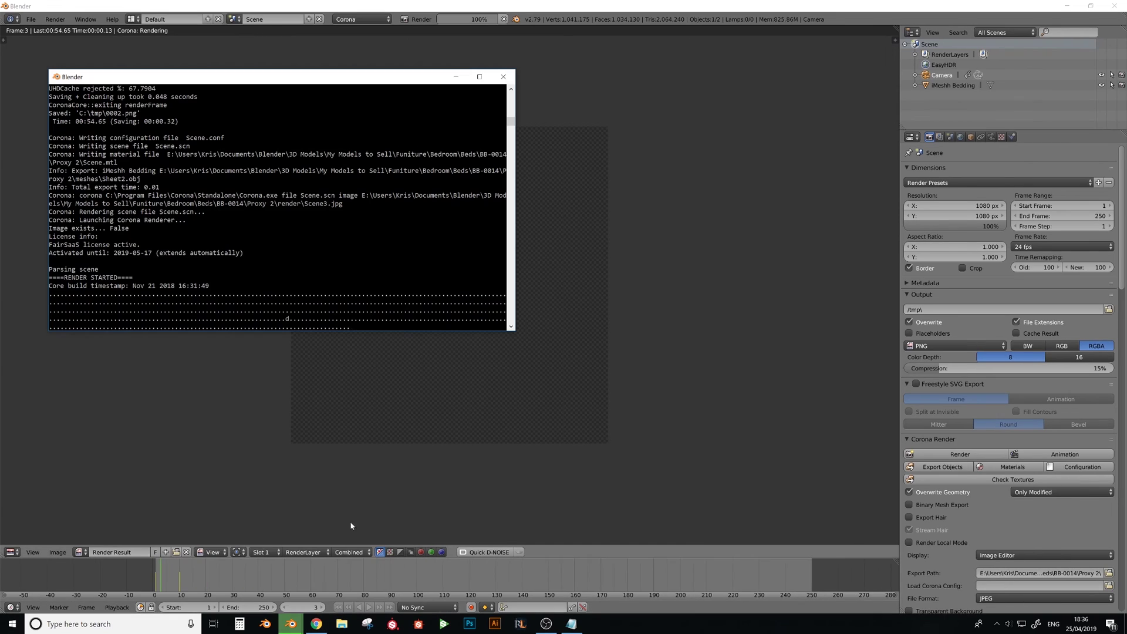
left_click(548, 368)
key("Escape")
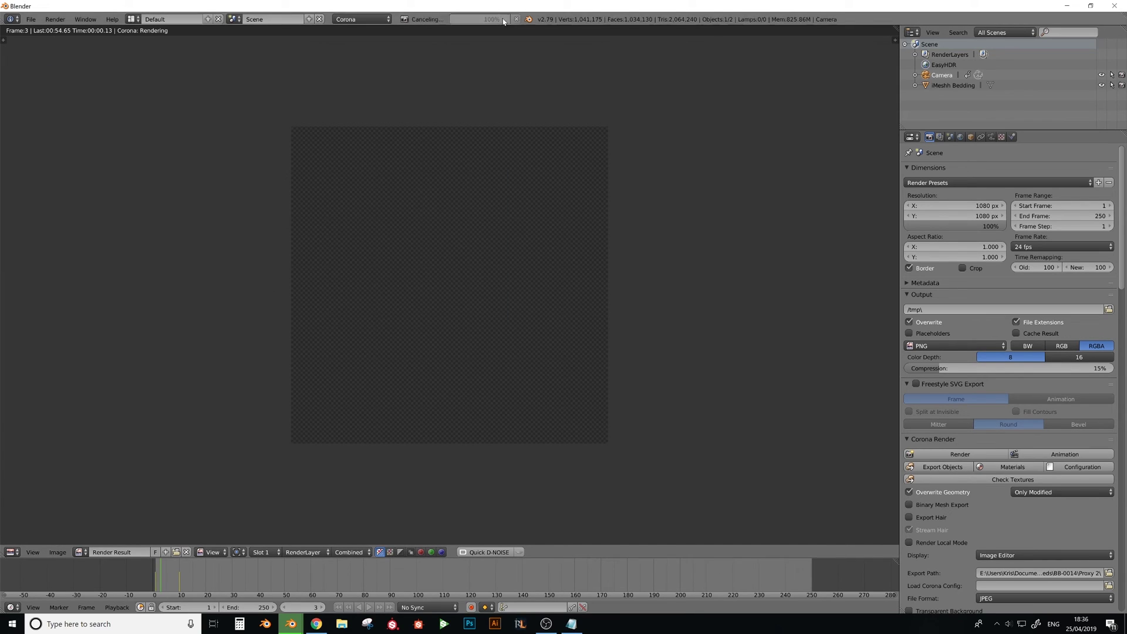
- Change the image editor area to a 3D View and delete the iMeshh Bedding object
left_click(17, 552)
left_click(28, 540)
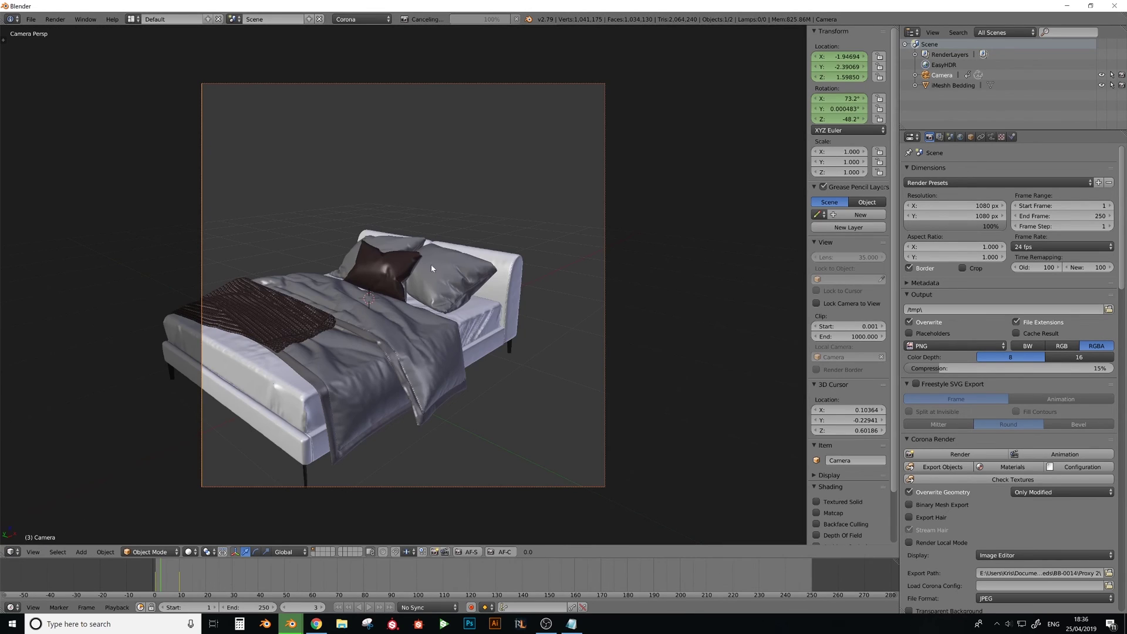
right_click(442, 322)
key("x")
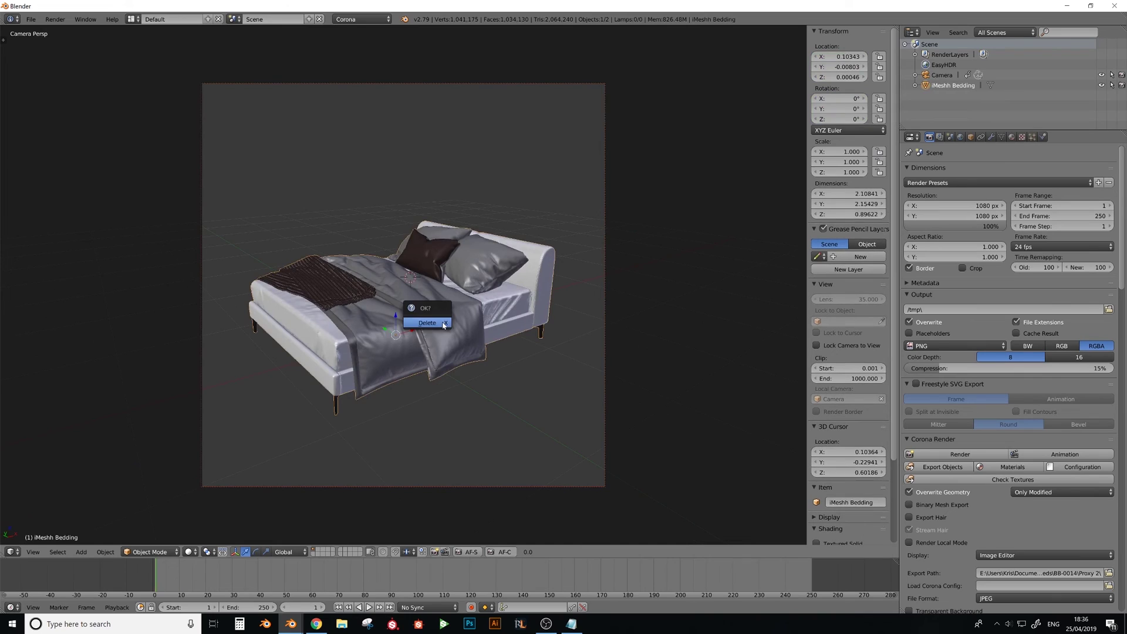
left_click(429, 319)
- Leave the camera view and add a cube mesh at the scene origin
key("KP_0")
key("shift+a")
mouse_move(433, 322)
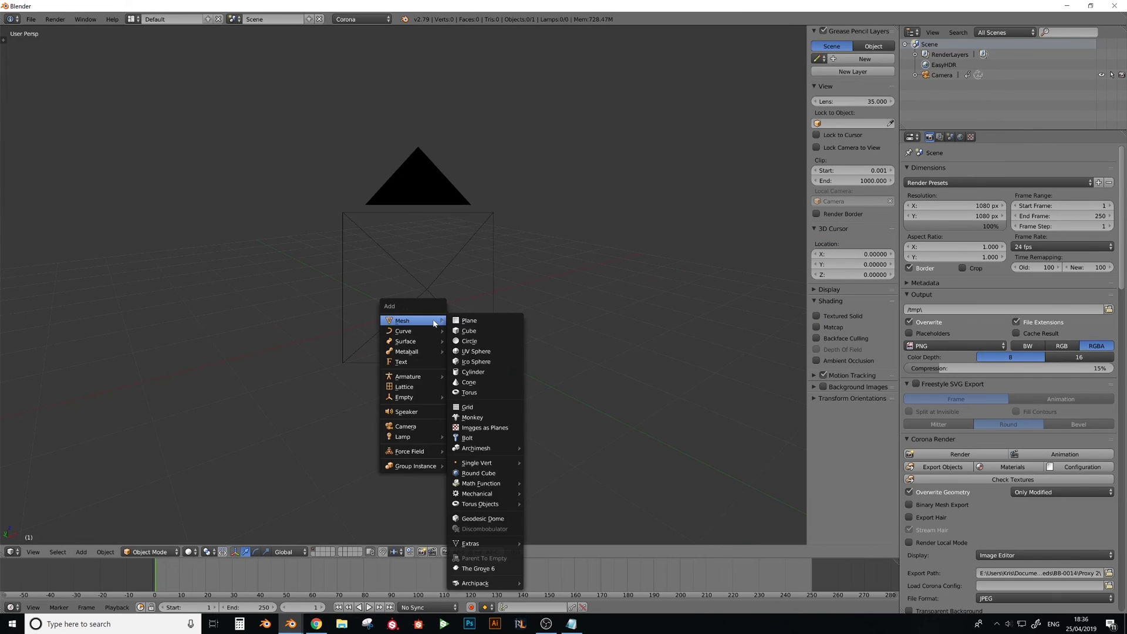
left_click(470, 332)
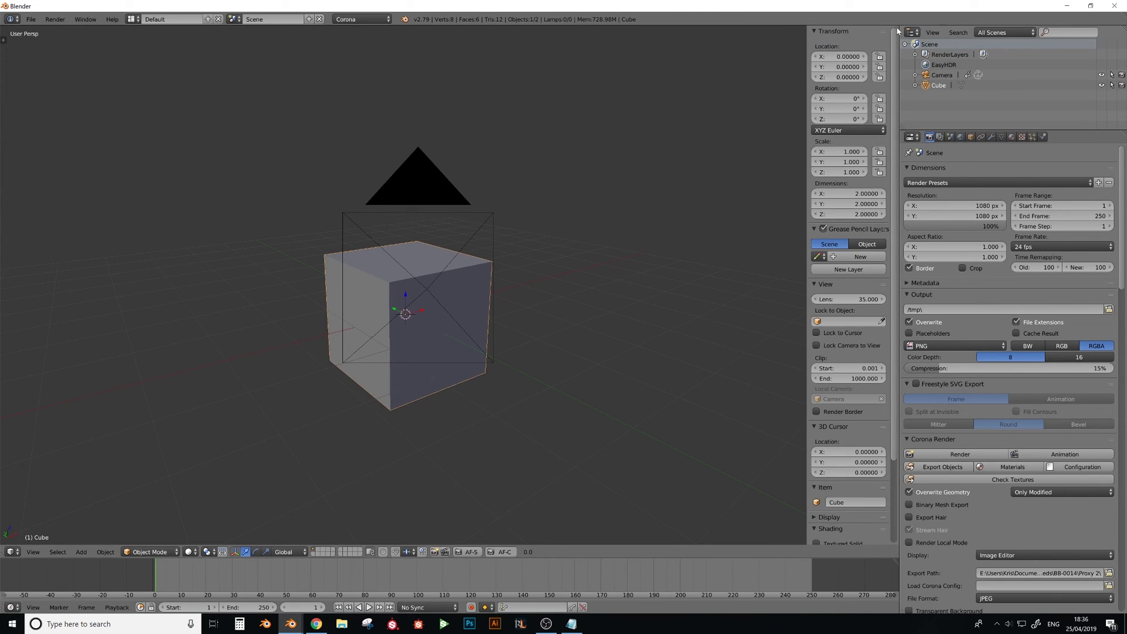
- Split the 3D viewport vertically, make the new area a Node Editor, and widen it
left_click_drag(897, 31, 562, 235)
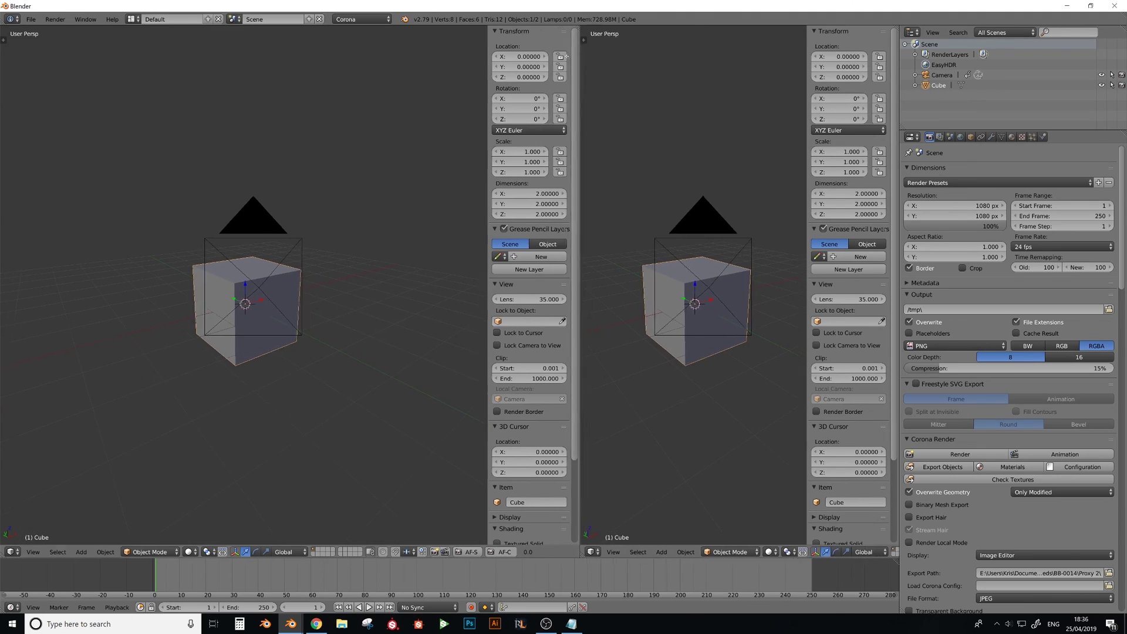
left_click(584, 550)
left_click(594, 450)
left_click_drag(566, 419, 455, 416)
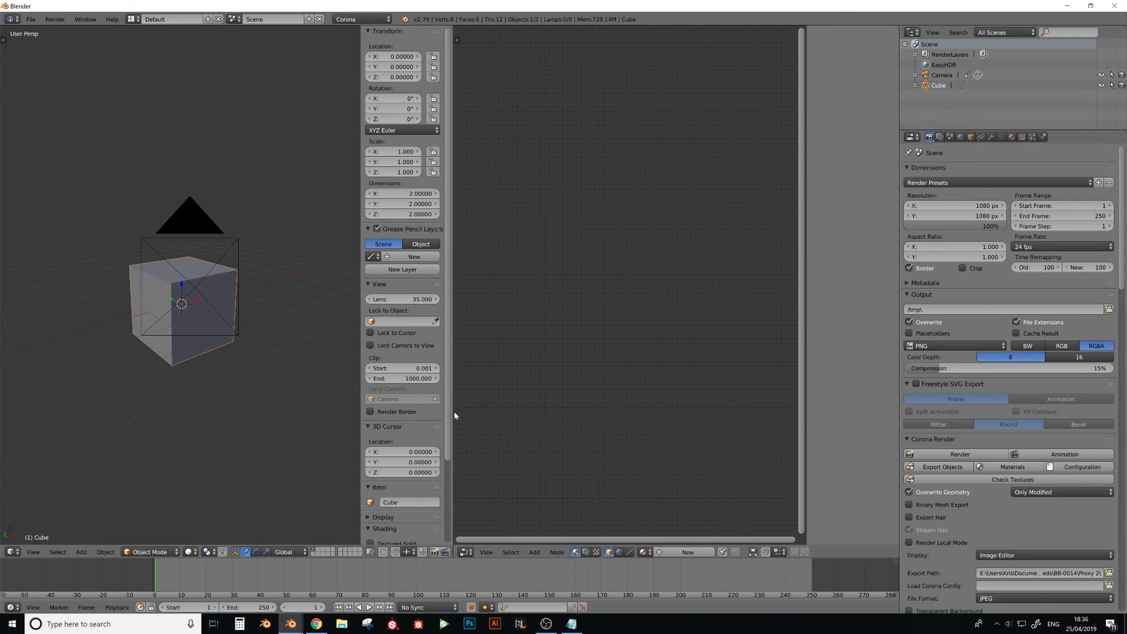
- Create a new material for the cube and enable Corona nodes on it
left_click(688, 552)
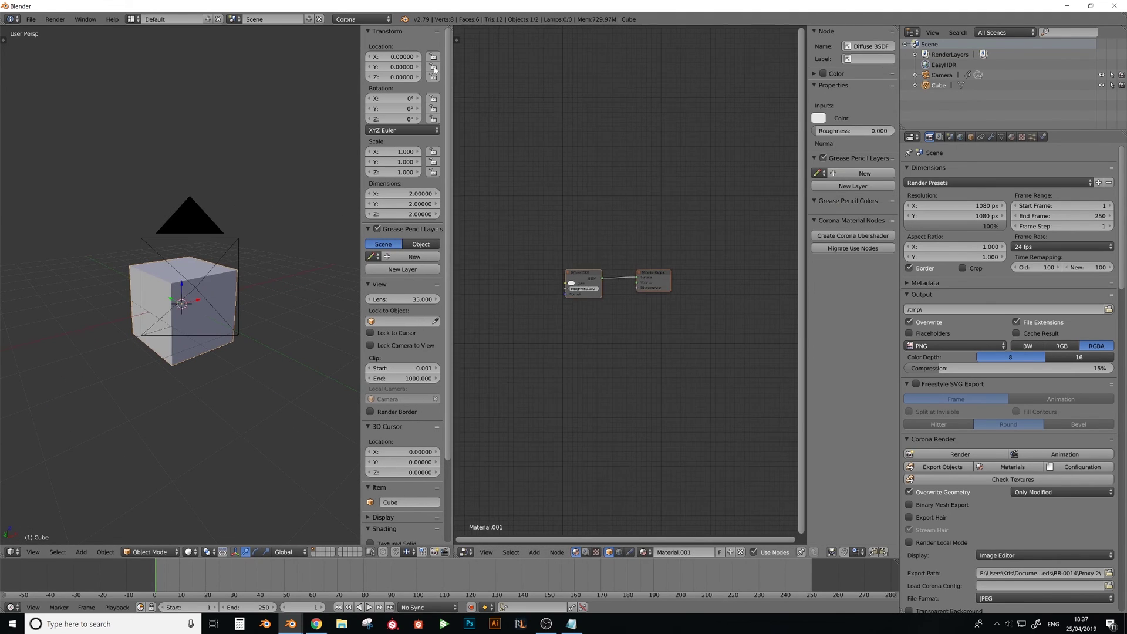
middle_click_drag(560, 288, 559, 235)
scroll(556, 312, "up", 2)
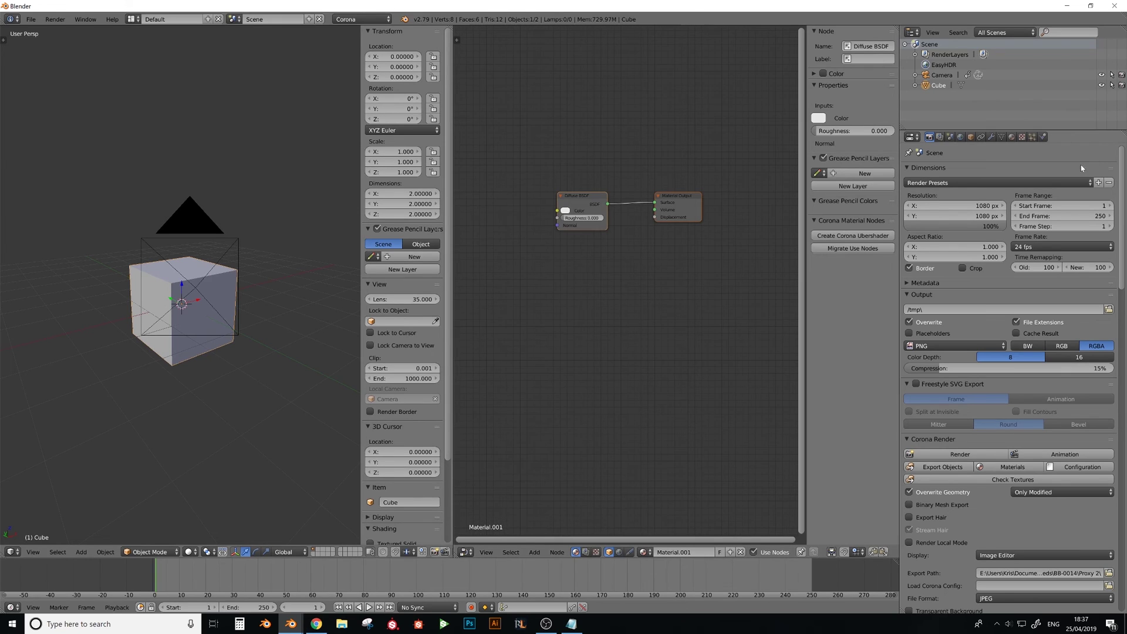
left_click(1012, 137)
left_click(955, 502)
middle_click_drag(668, 327, 707, 304)
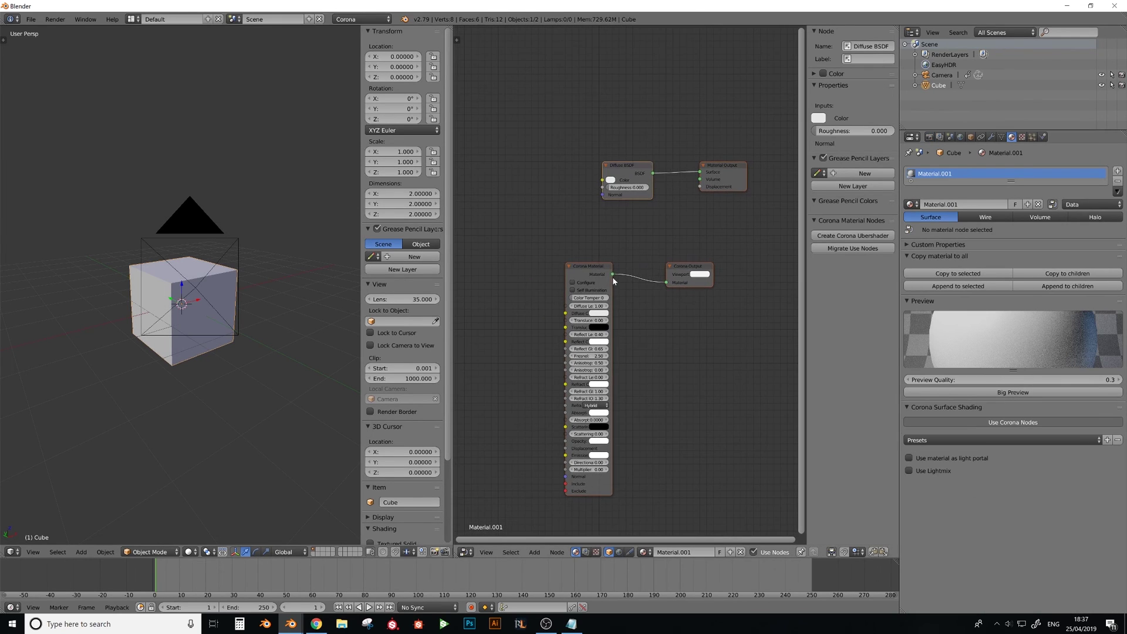
- Replace the Corona Material node with a Corona Skin Material node linked to the Corona Output's Material input
left_click(605, 270)
key("x")
key("shift+a")
left_click(562, 343)
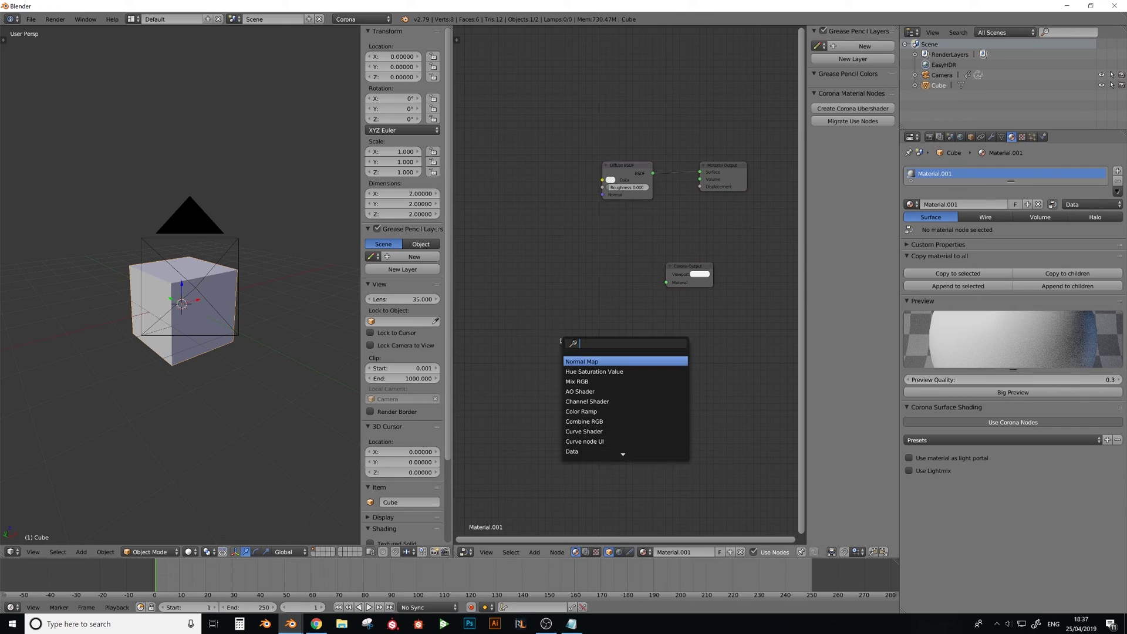
type("skin")
key("Return")
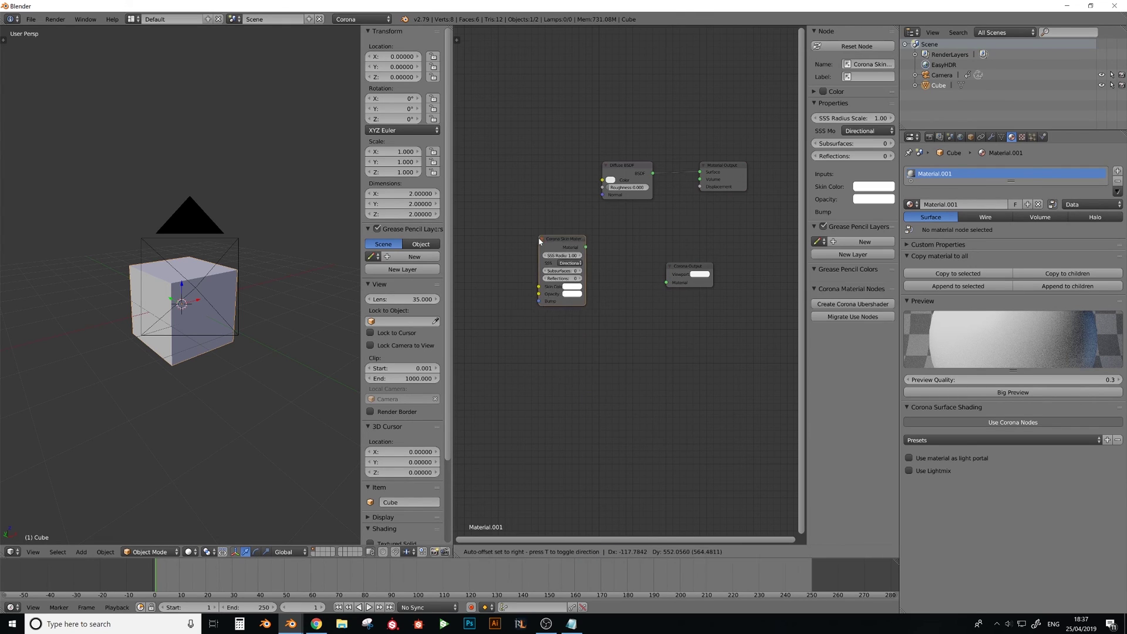
left_click(540, 264)
left_click_drag(584, 266, 666, 282)
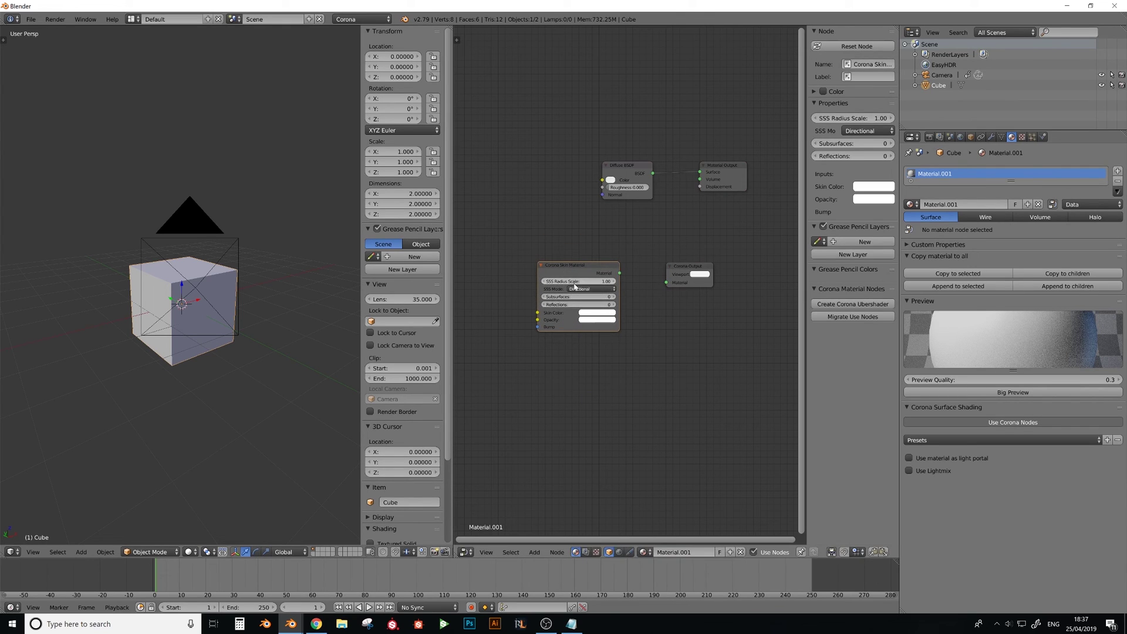
- Set the Corona Skin Material's skin color to a light red and view the cube through the camera
left_click(599, 314)
left_click(608, 256)
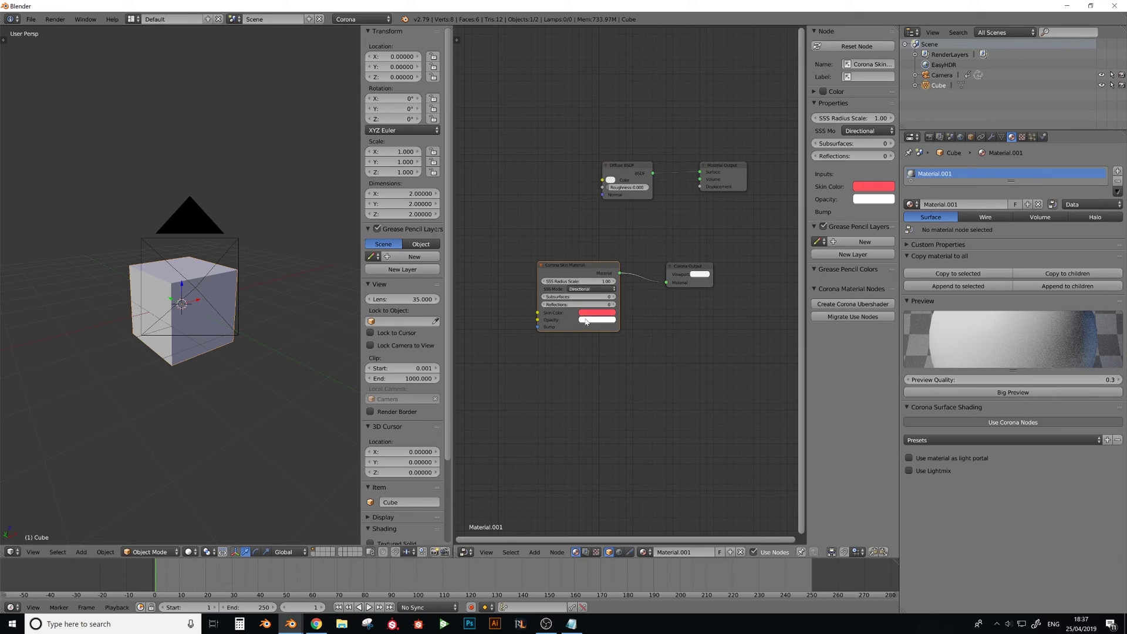
left_click(592, 289)
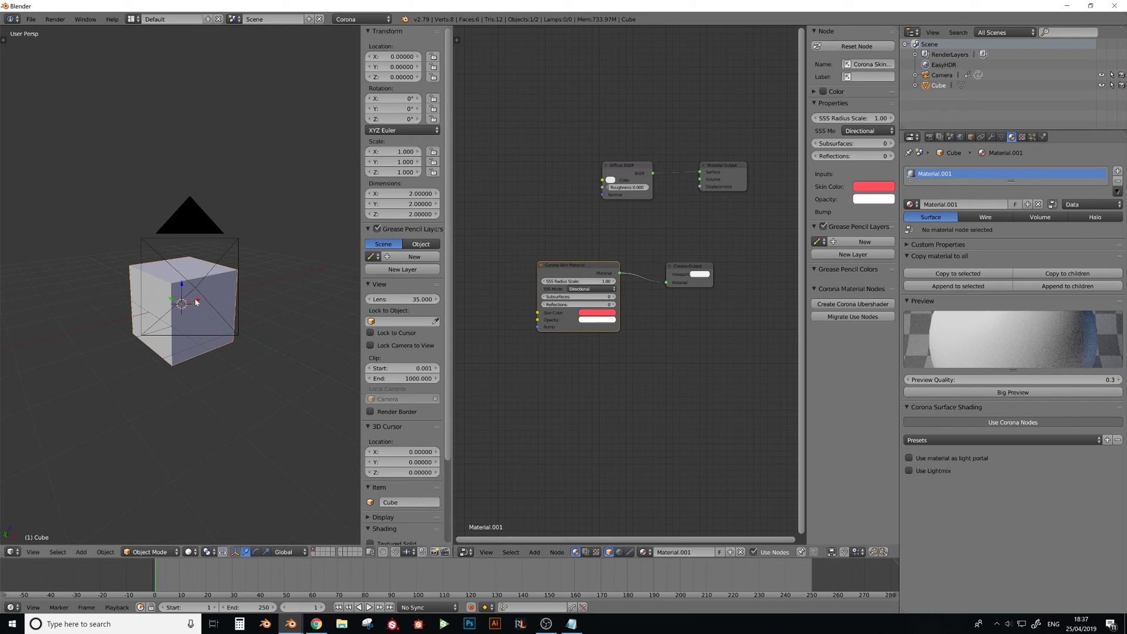
key("KP_0")
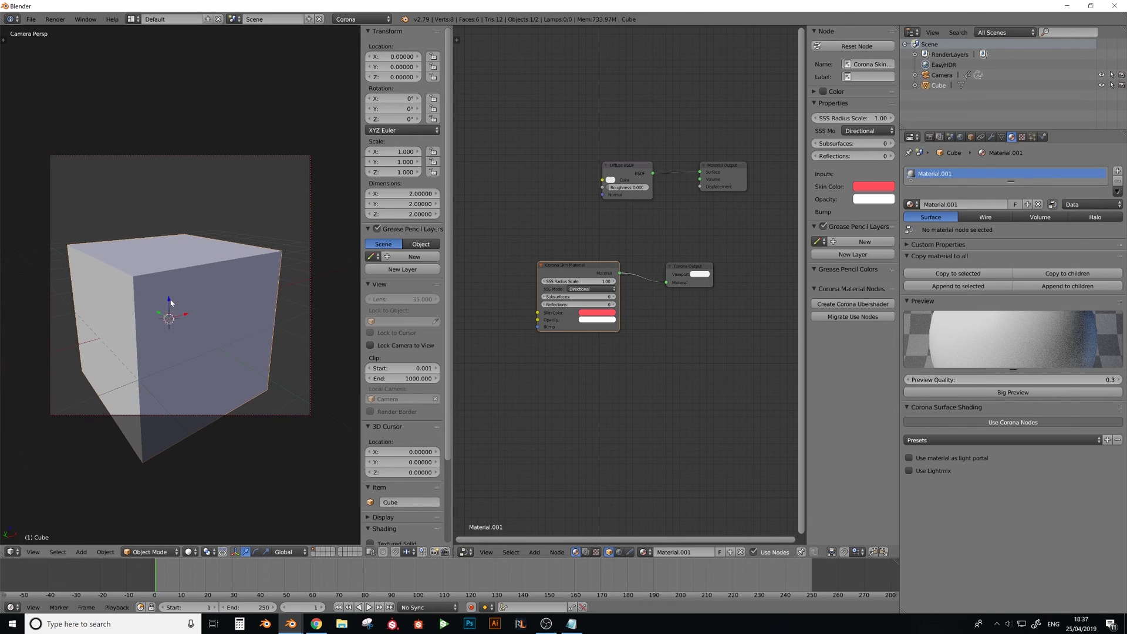
- Inset all of the cube's faces individually and extrude the inner faces inward to form a square recess on each side
left_click(992, 137)
key("Tab")
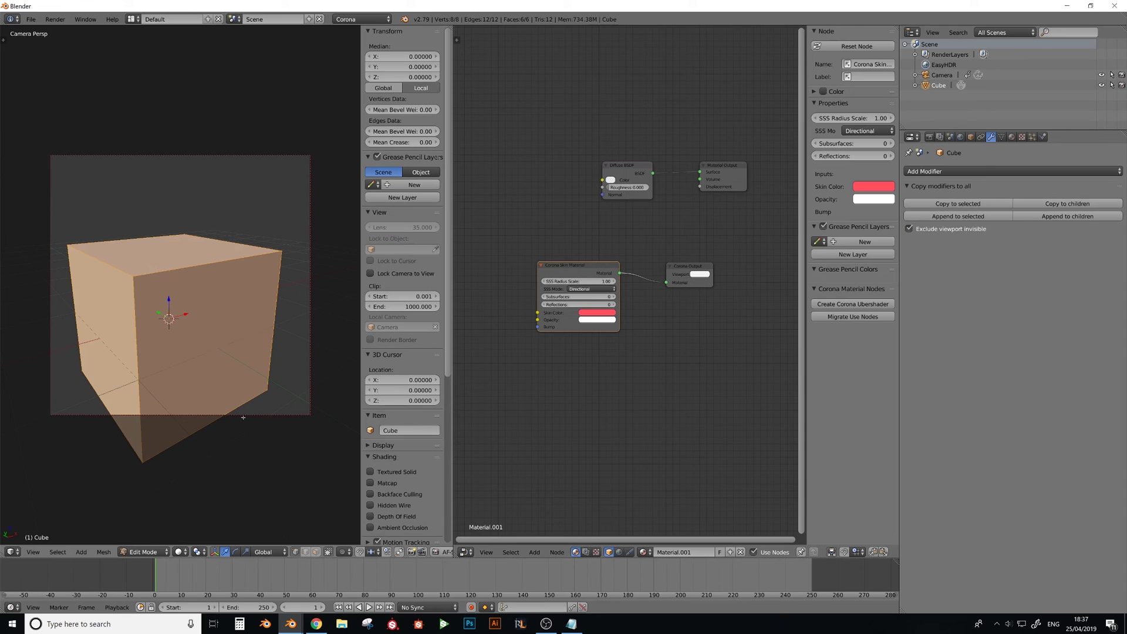
key("i")
key("i")
left_click(223, 378)
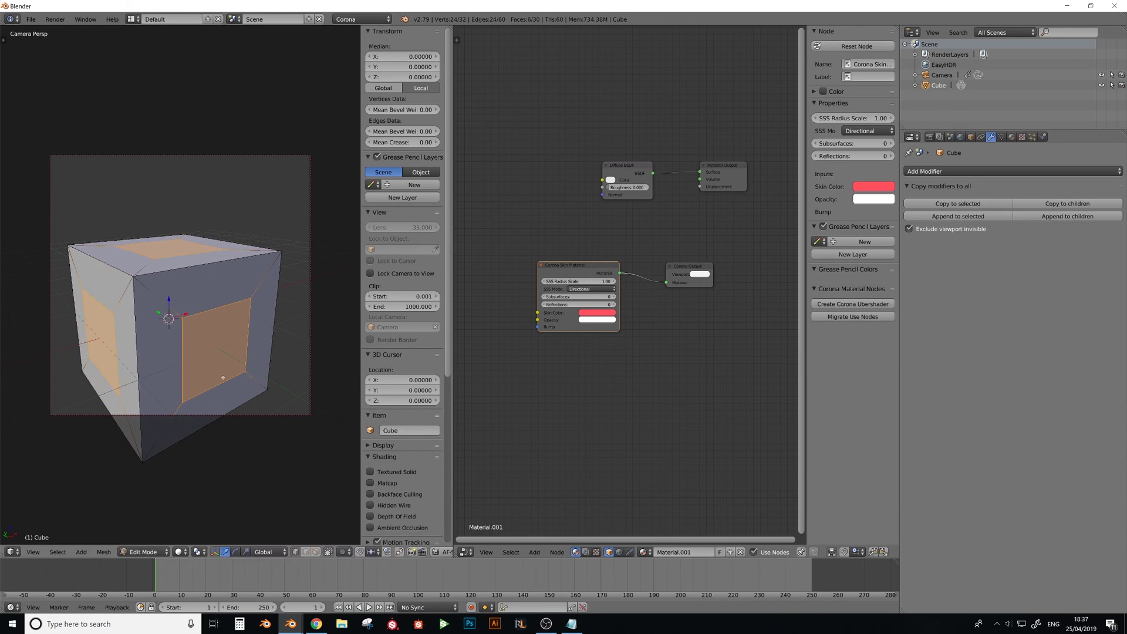
key("alt+s")
key("Return")
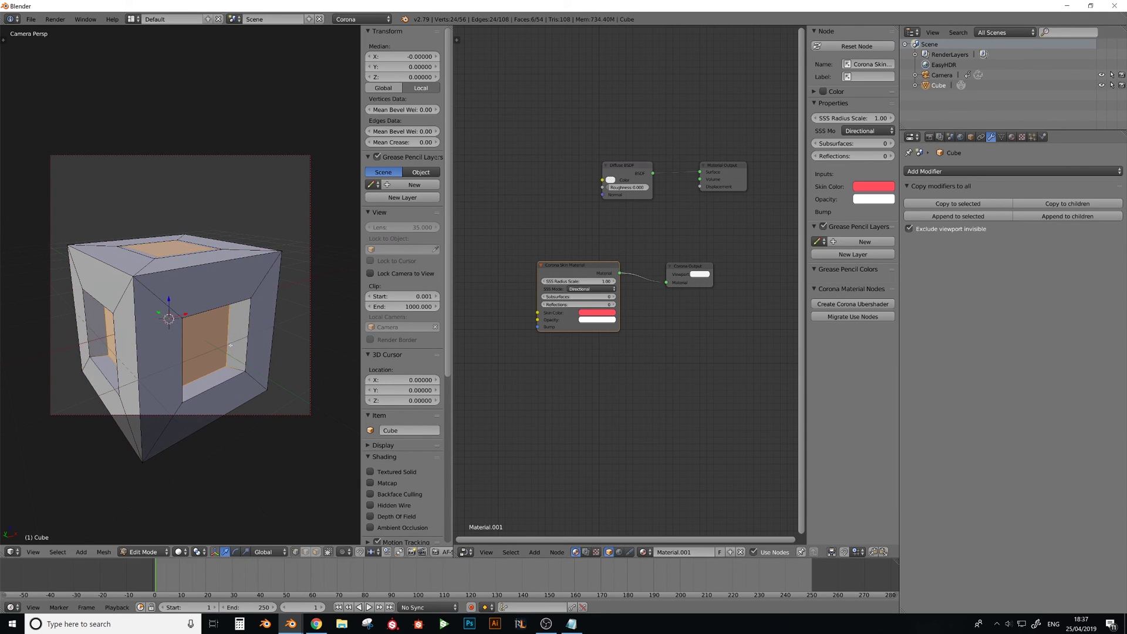
key("Tab")
- Add a Bevel modifier with 4 segments and a Subdivision Surface modifier to the cube, and shade it smooth
left_click(964, 171)
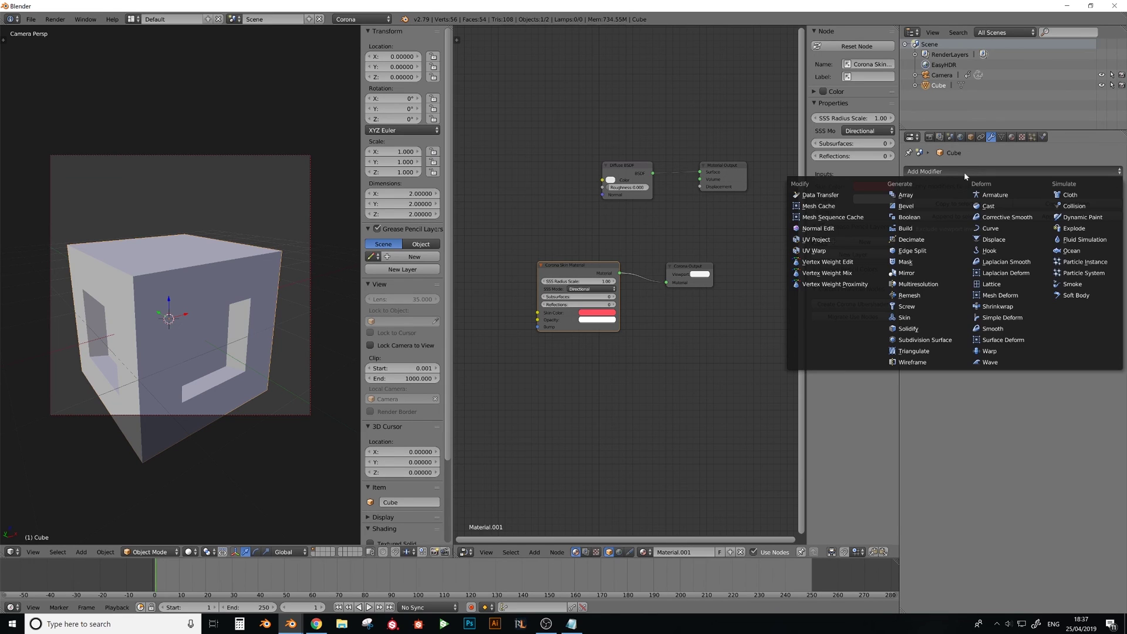
left_click(898, 207)
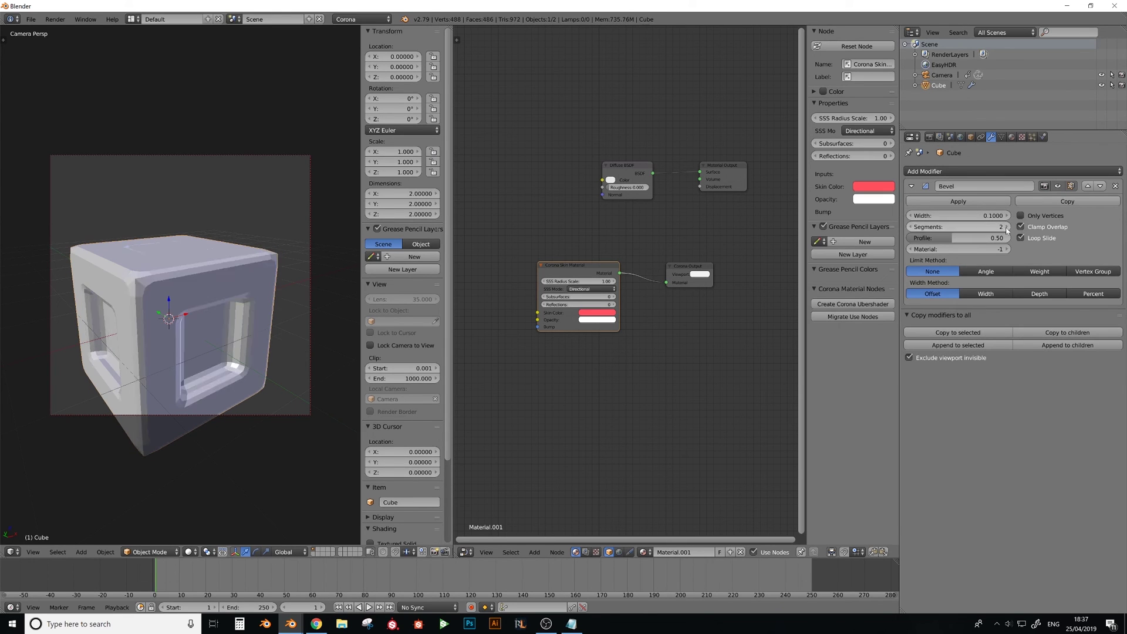
left_click(964, 172)
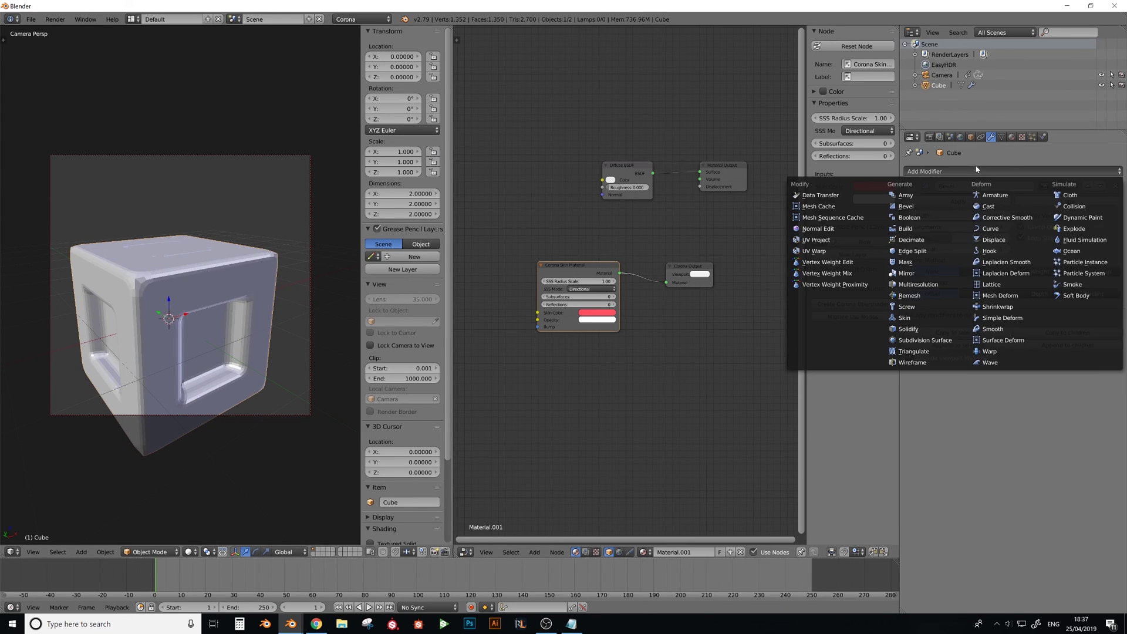
left_click(916, 348)
key("t")
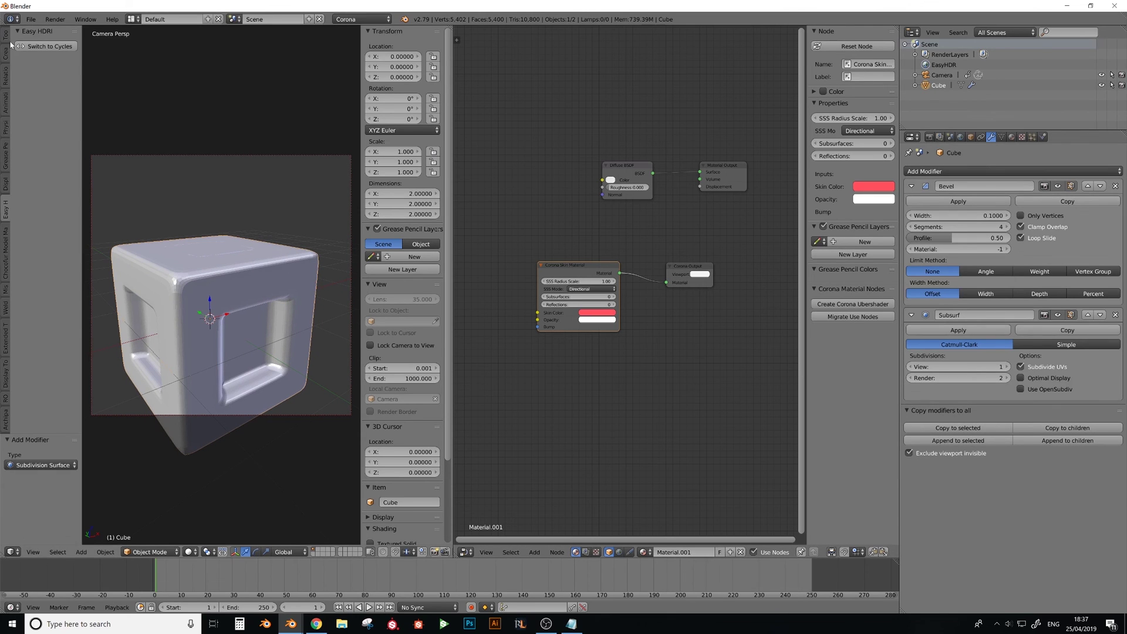
key("t")
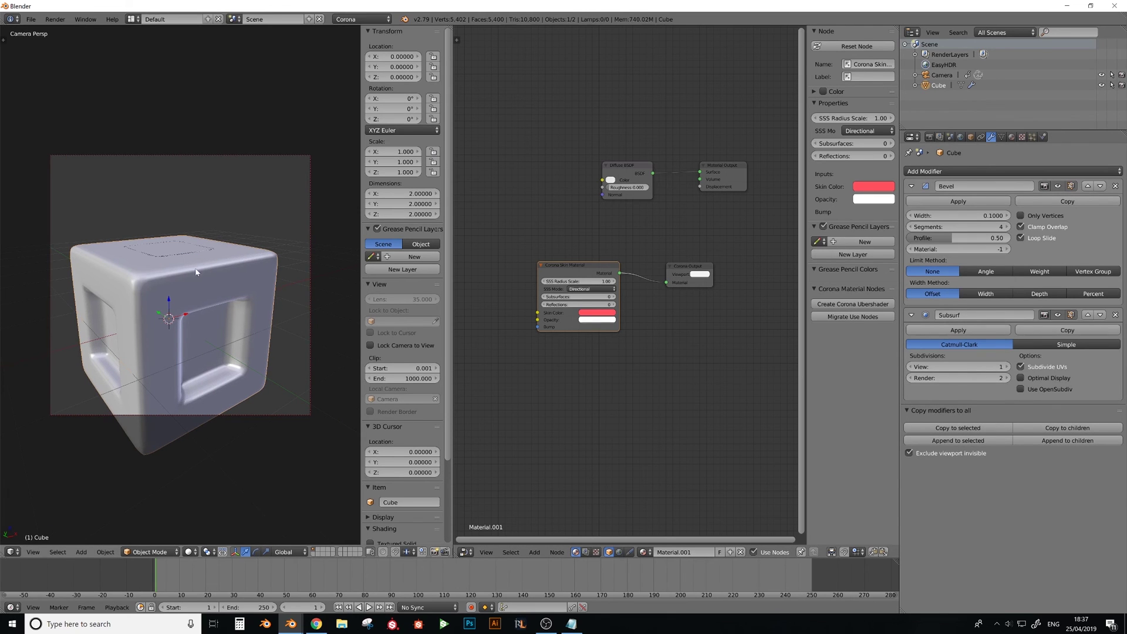
- Scale the cube's selected recess faces along Z to about 0.54 and return to the camera view in Object Mode
key("Tab")
middle_click_drag(196, 271, 212, 352)
key("s")
key("z")
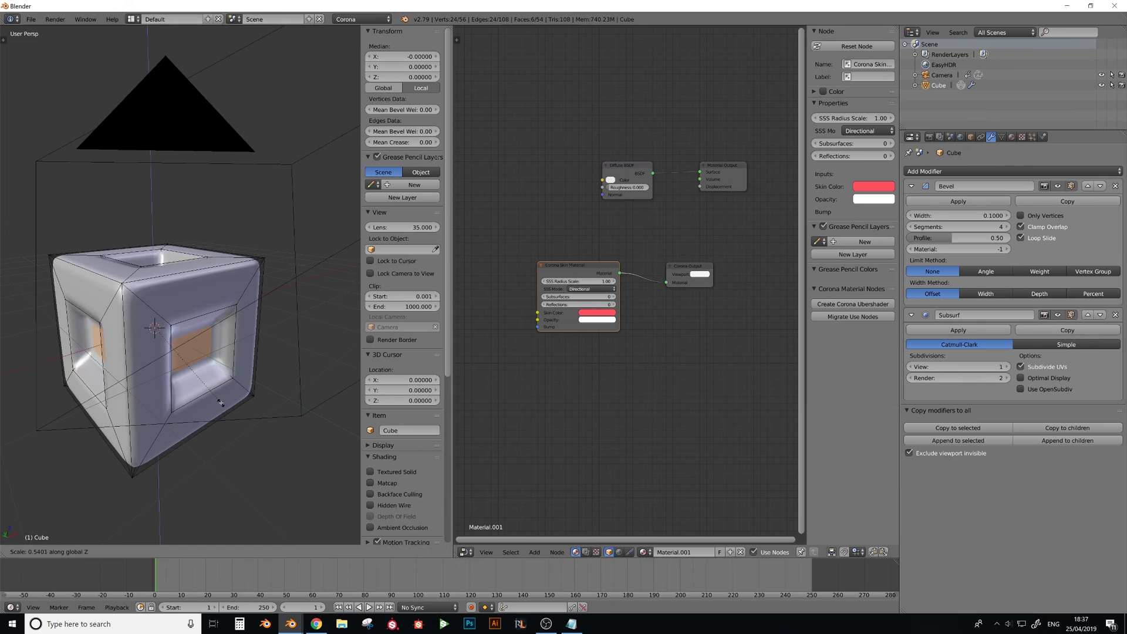
left_click(222, 404)
key("Tab")
key("KP_0")
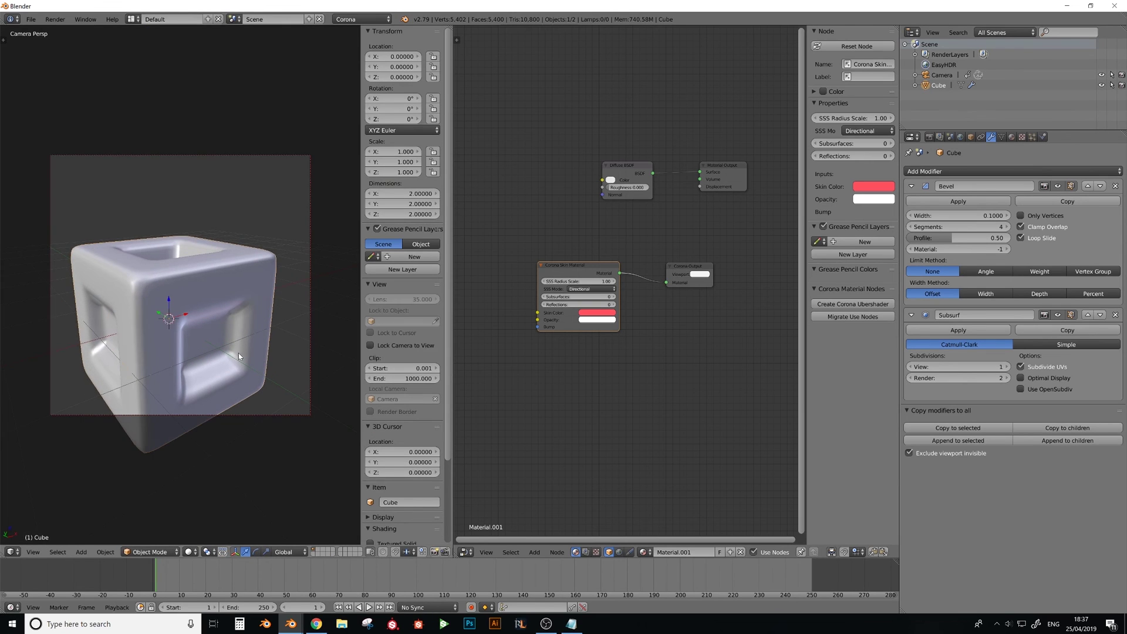
- Render the cube with its skin material from the camera, inspect the image and close the Corona frame buffer
key("F12")
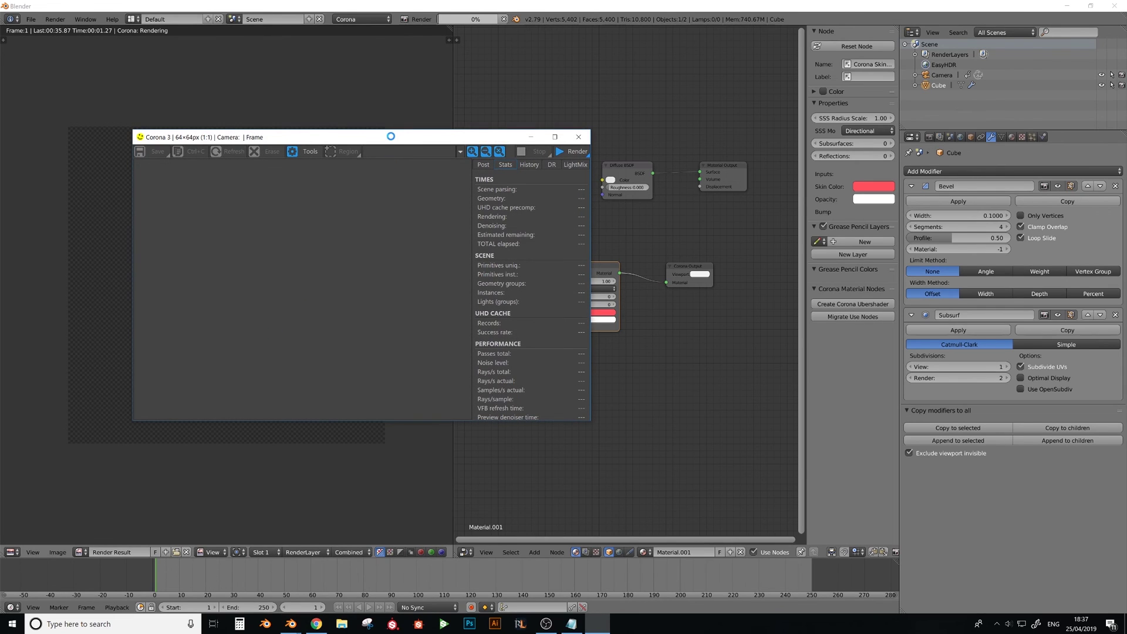
scroll(227, 340, "up", 2)
scroll(227, 339, "down", 2)
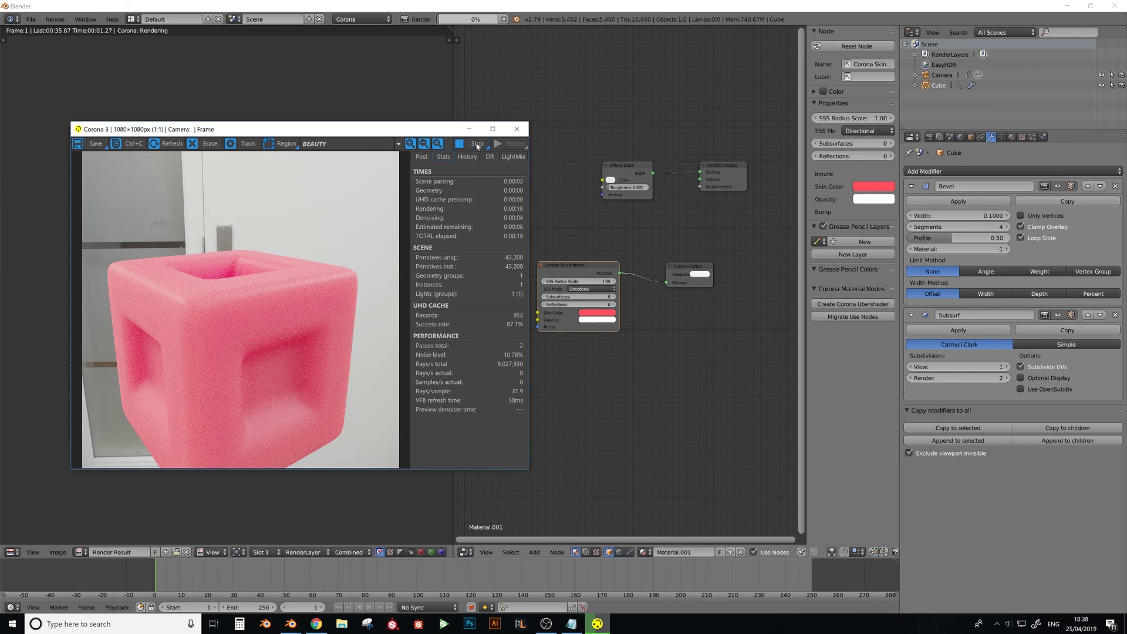
left_click(517, 129)
- Keep the Corona Skin Material's SSS mode at Directional and set its Reflections to 1
left_click(580, 289)
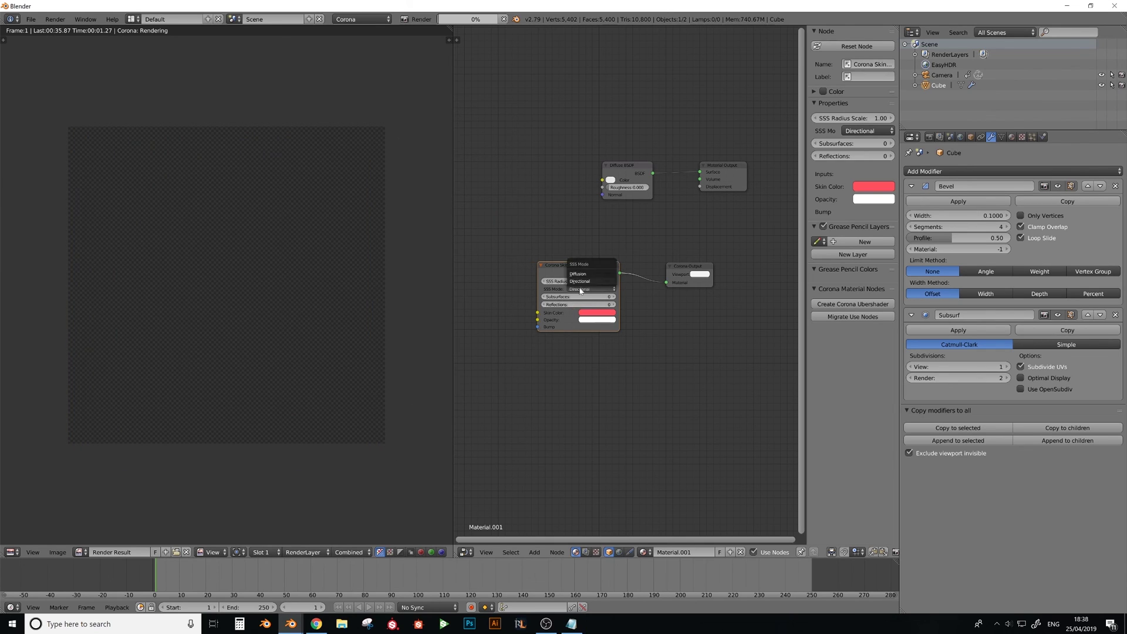
left_click(580, 290)
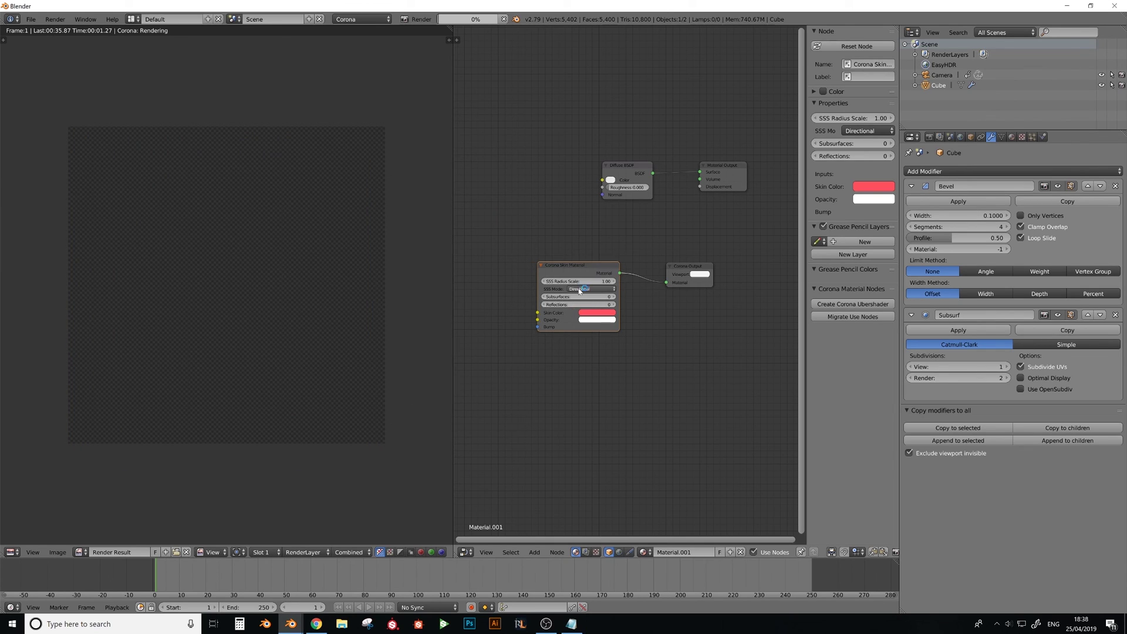
left_click(615, 304)
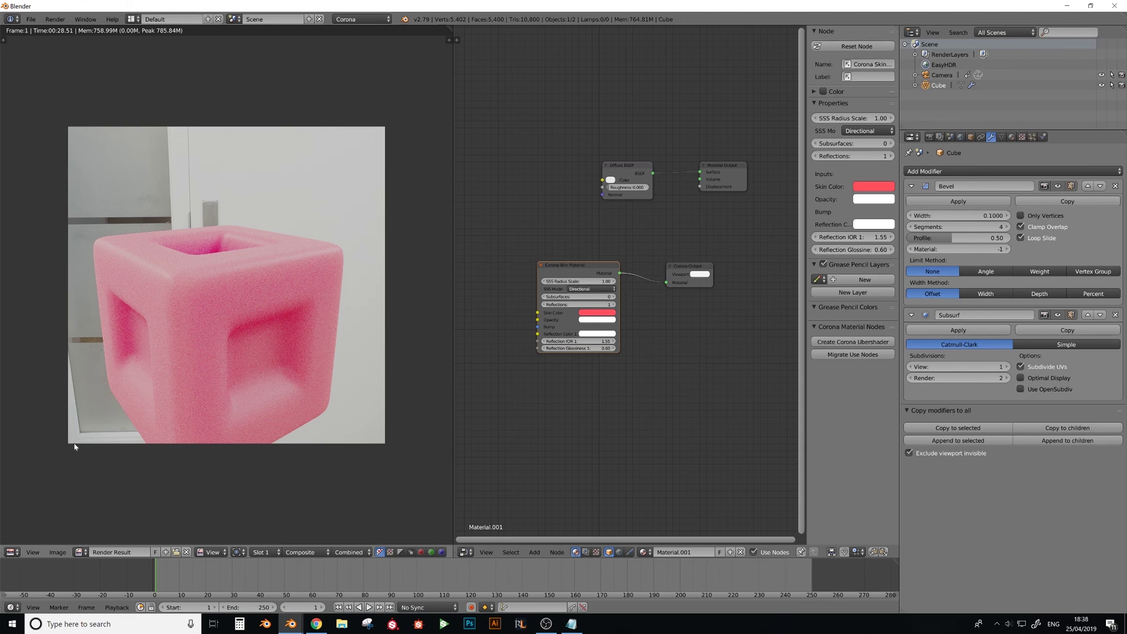
- Switch the image area back to the 3D view and revert to the FRAME_CHANGE state of the bed scene through the undo history
left_click(10, 552)
left_click(27, 541)
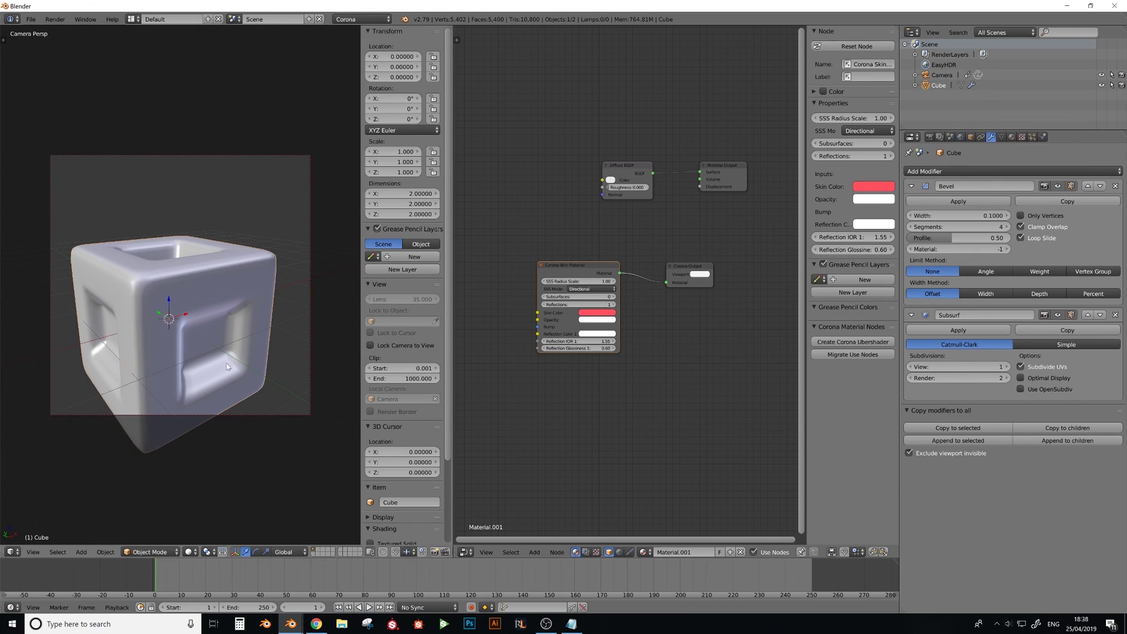
key("space")
type("undo")
key("Return")
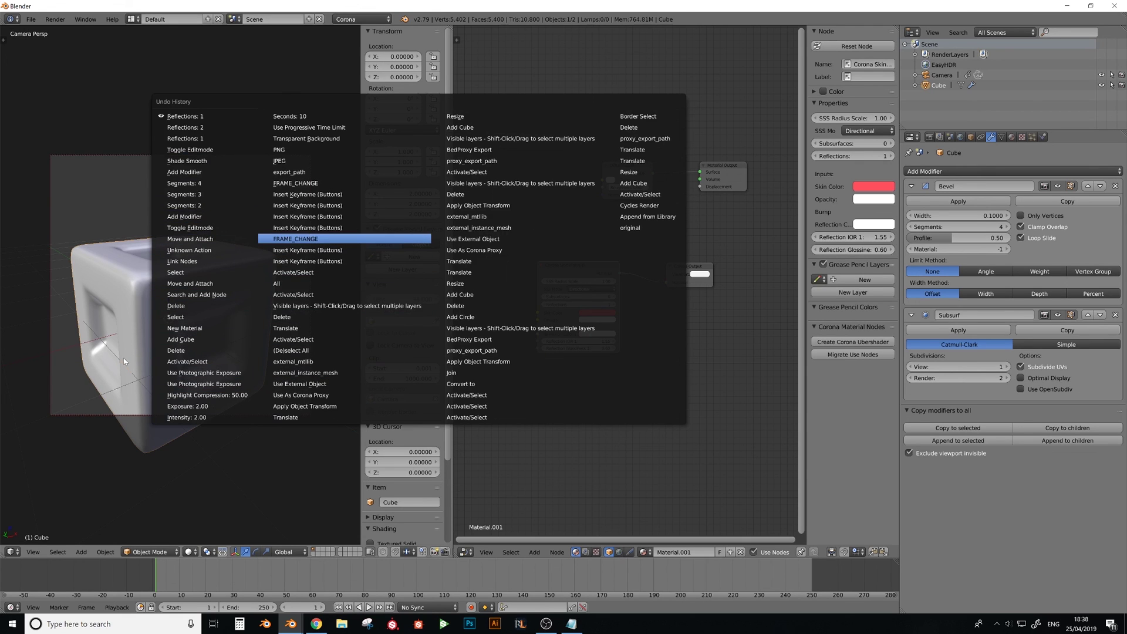
key("Return")
middle_click_drag(123, 361, 186, 411)
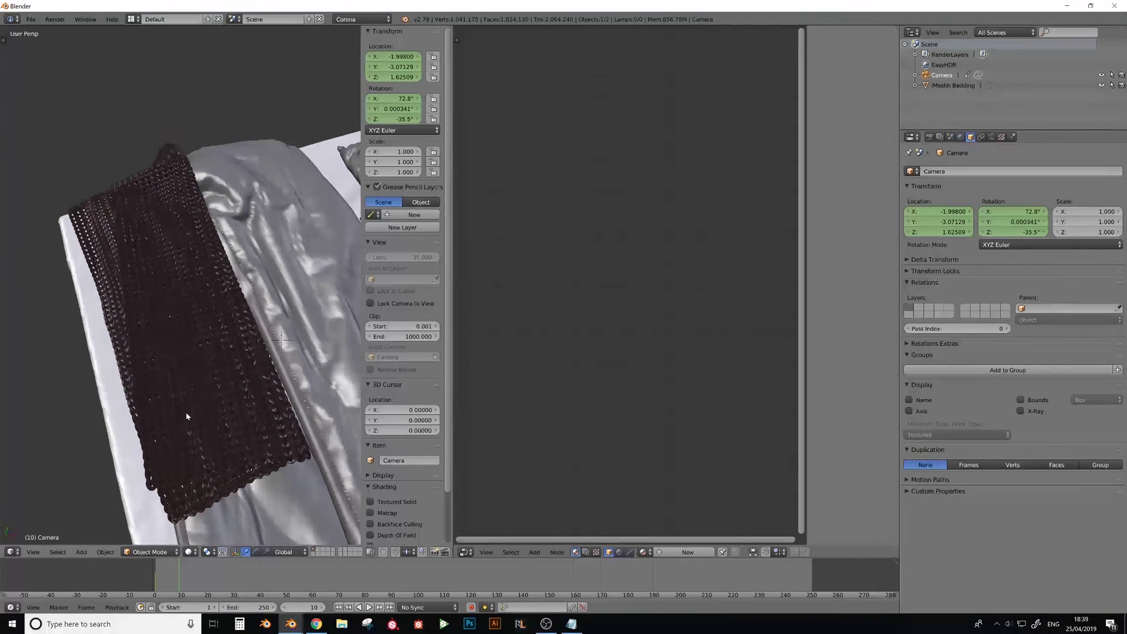